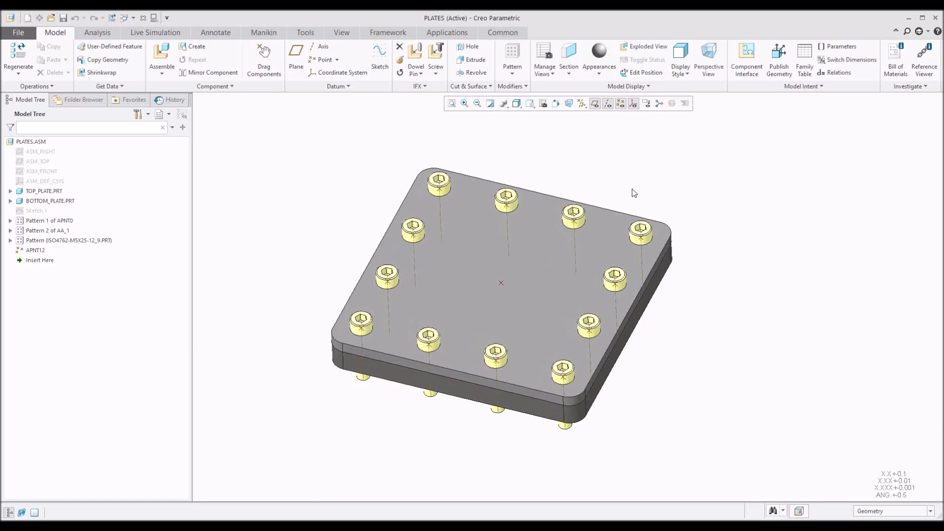
click(617, 234)
click(305, 33)
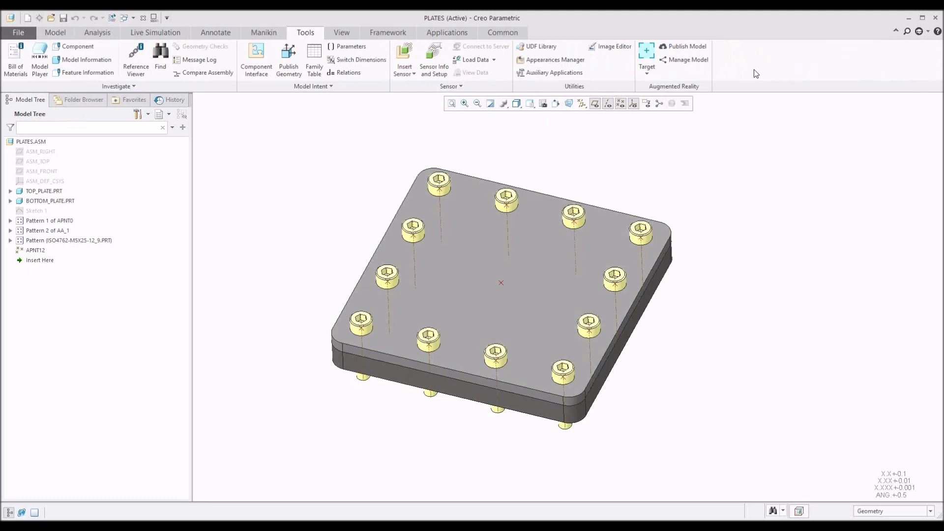
click(61, 33)
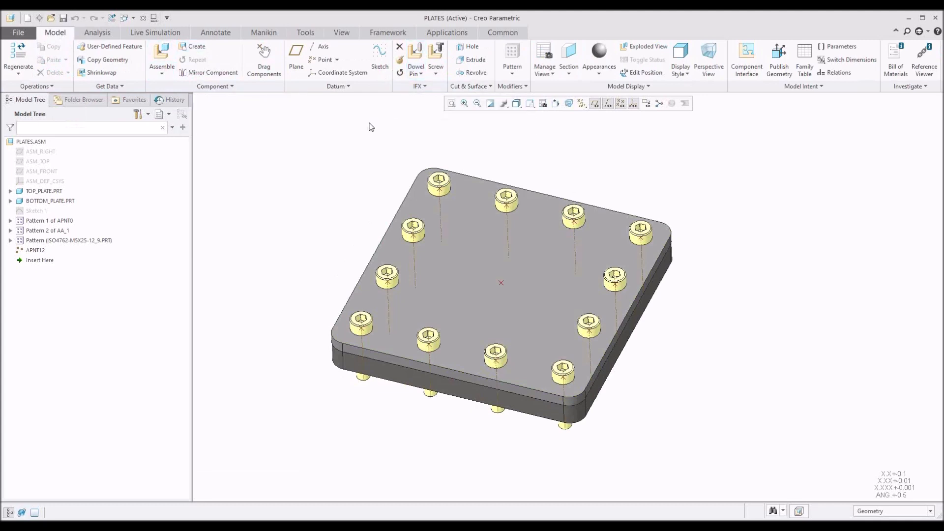
Open the ribbon customization settings and expand the Tools groups to inspect where Intelligent Fastener is listed.
right_click(303, 91)
click(333, 172)
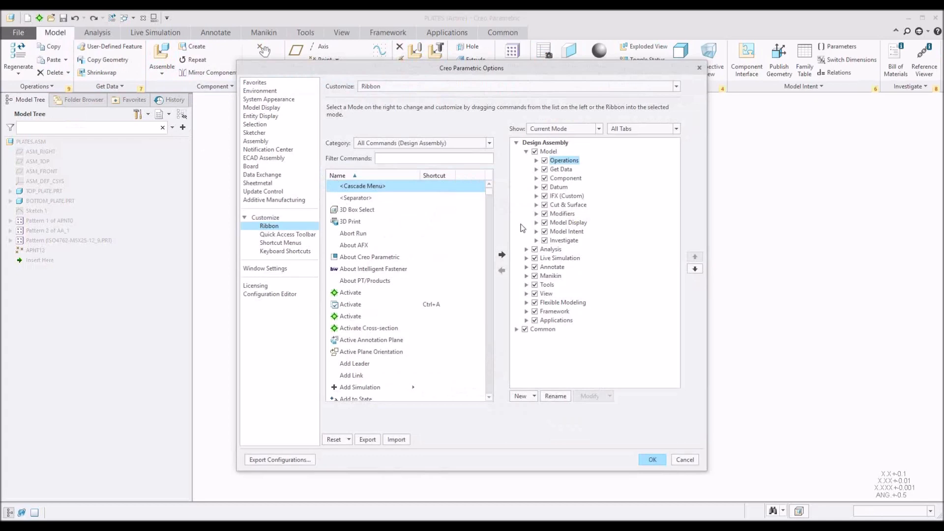
click(545, 285)
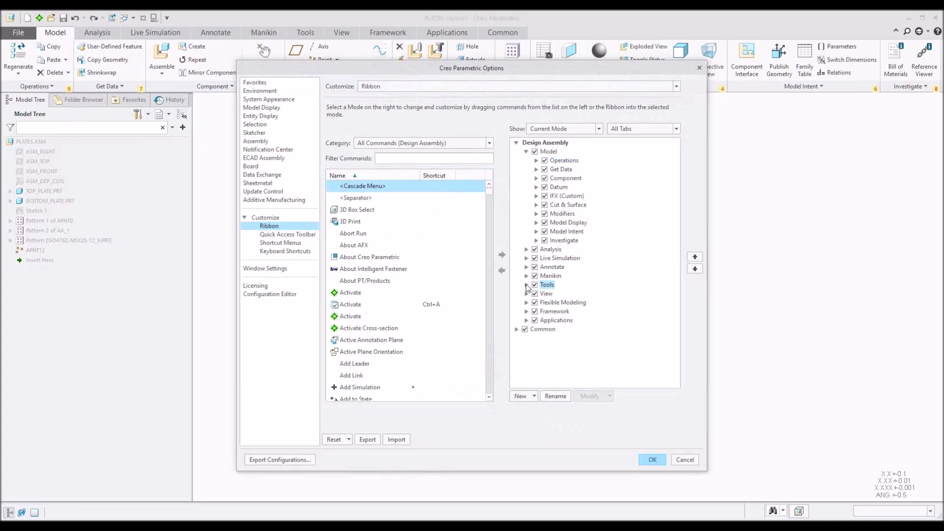
click(526, 285)
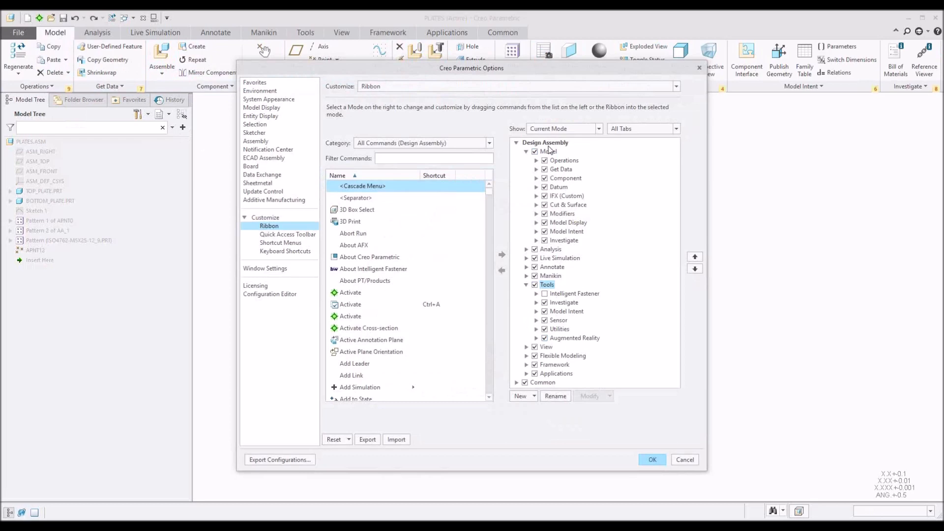
Try moving the custom IFX group ahead of Datum, move it back, and discard the ribbon customization.
click(557, 197)
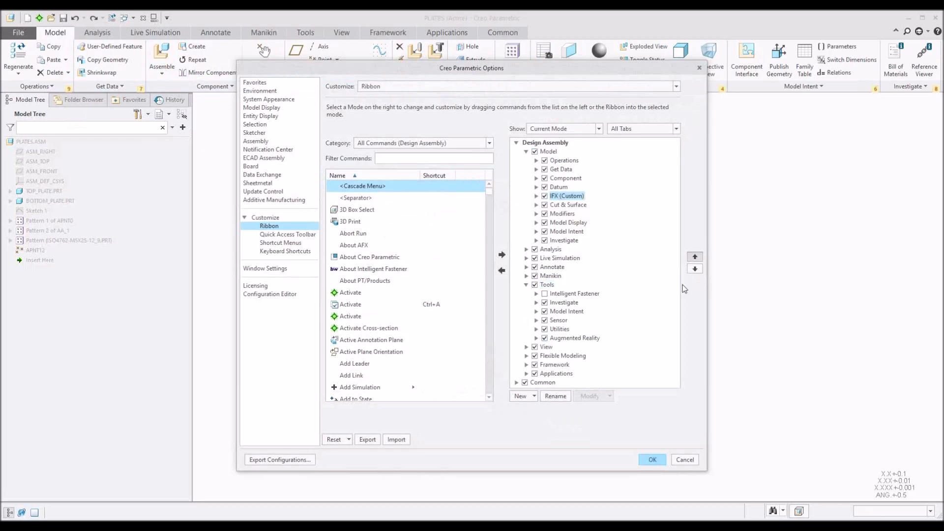
click(694, 257)
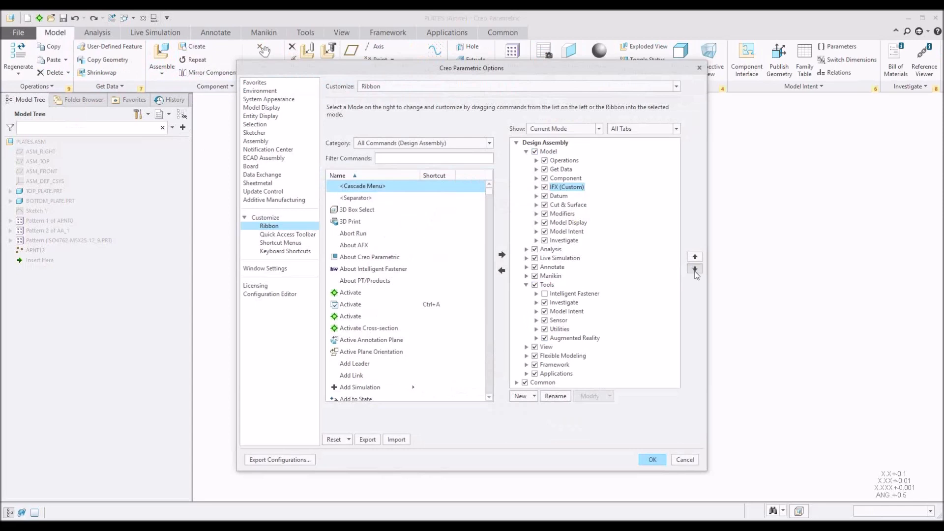
click(695, 270)
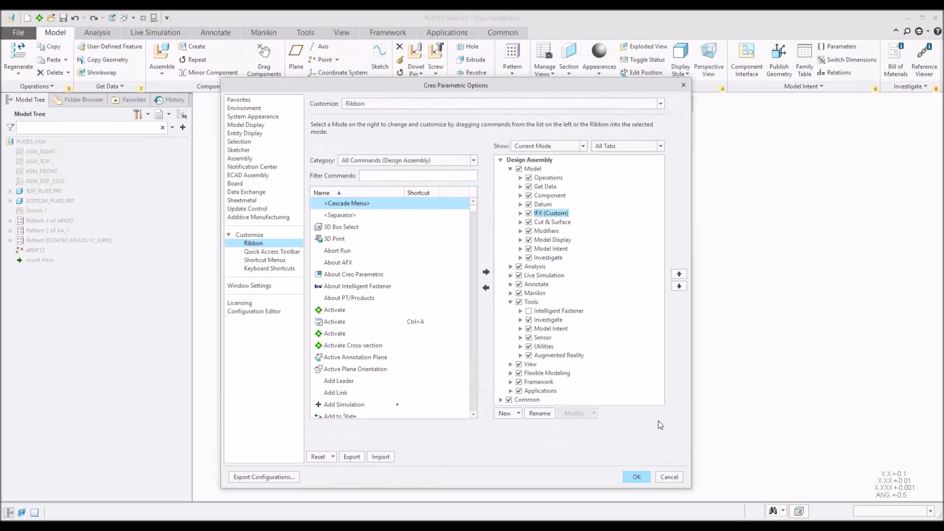
click(676, 480)
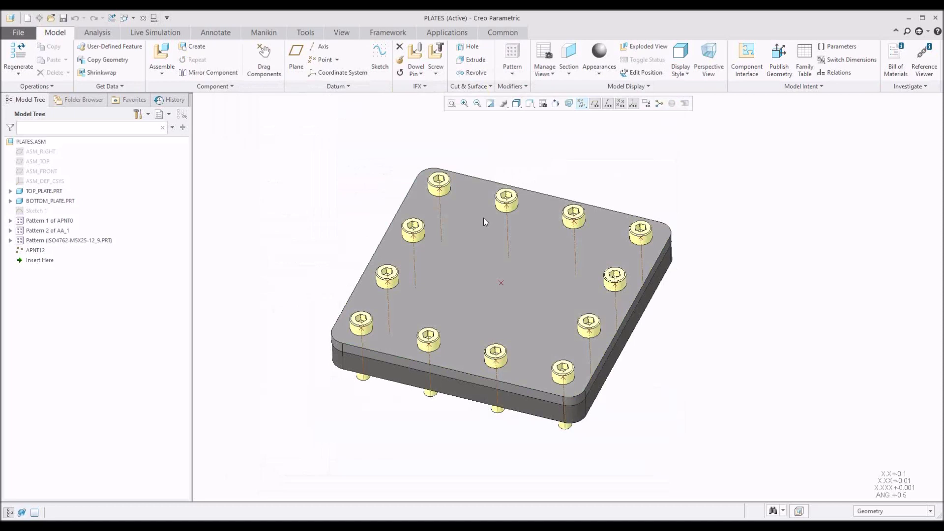
Review the general Intelligent Fastener options, particularly USE_EXTERNAL_REFERENCES, and close them without saving changes.
middle_drag(456, 248, 471, 222)
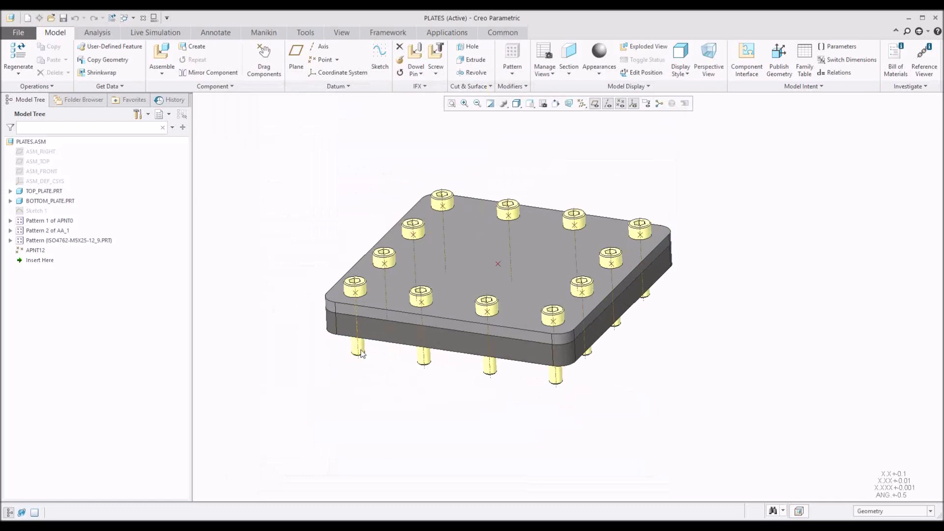
middle_drag(305, 343, 318, 330)
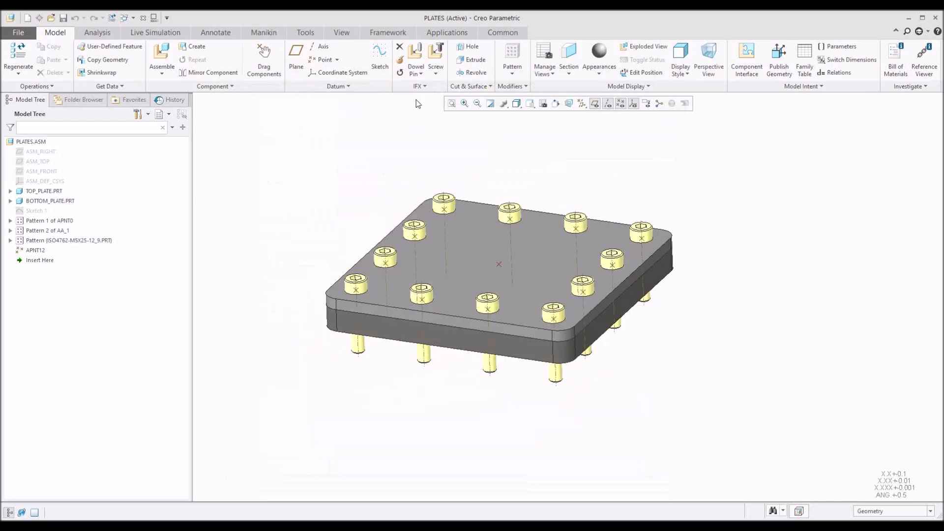
click(424, 87)
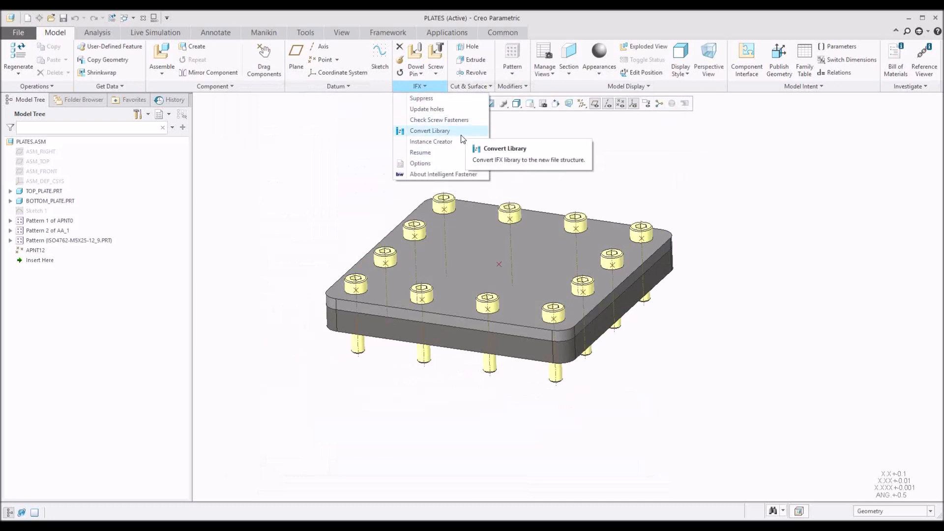
mouse_move(444, 145)
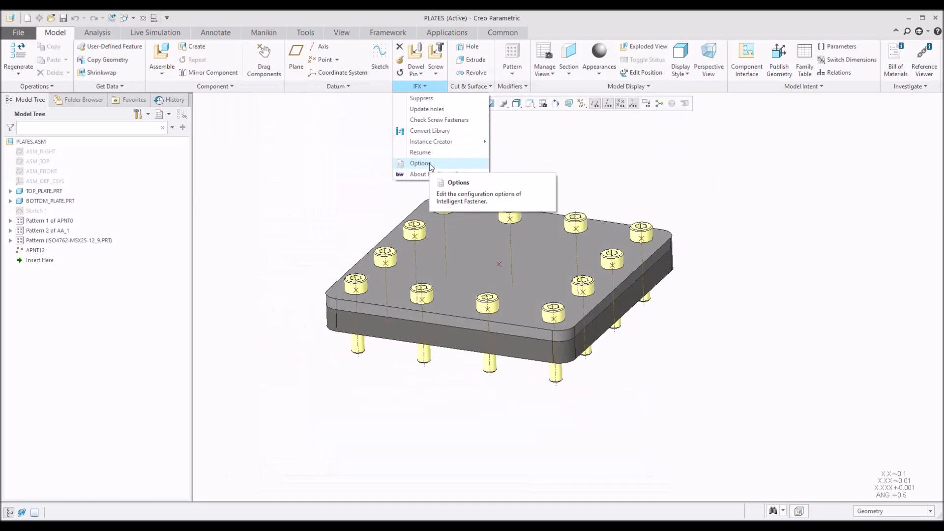
click(429, 164)
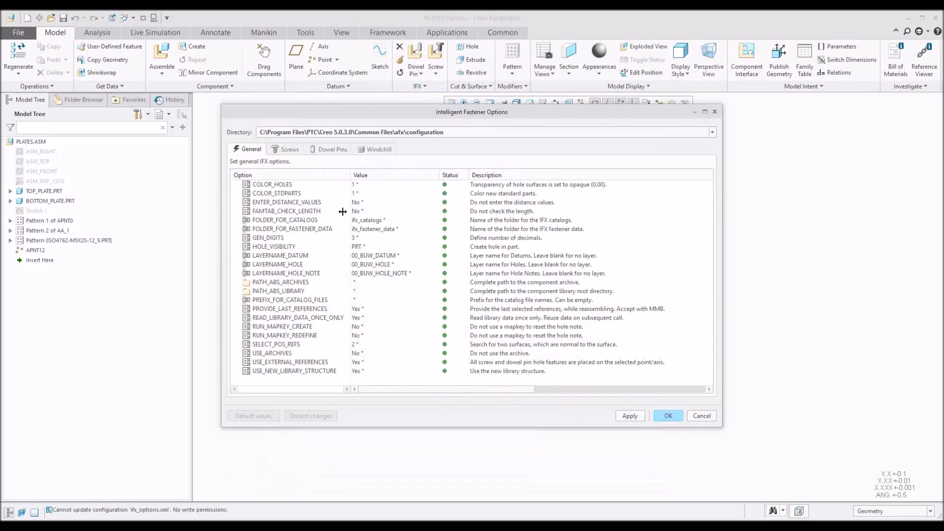
click(281, 363)
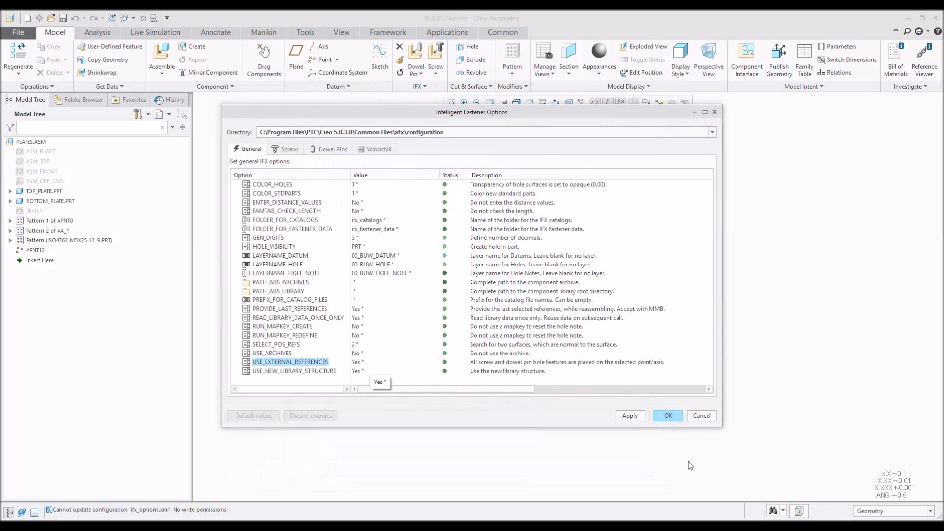
click(701, 416)
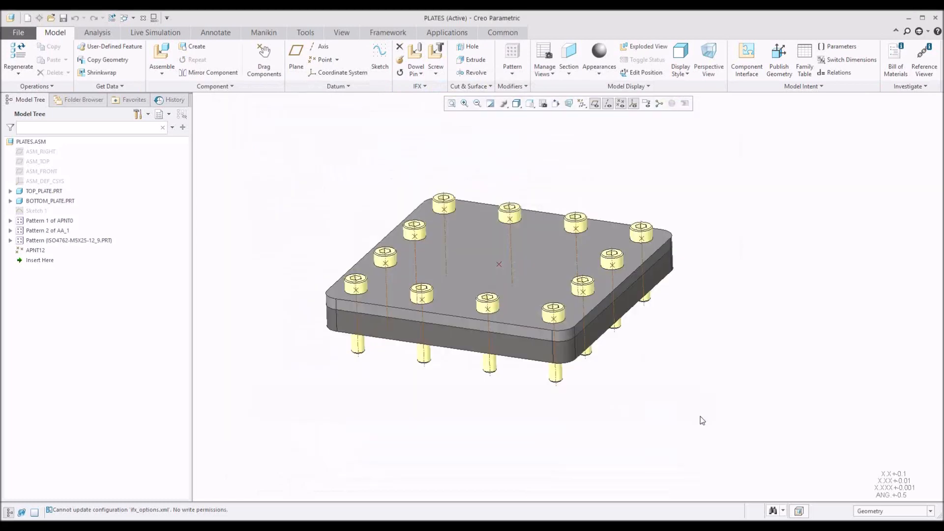
Open the front-left corner screw's fastener definition for redefinition, keeping the dialog clear of the plates.
click(561, 284)
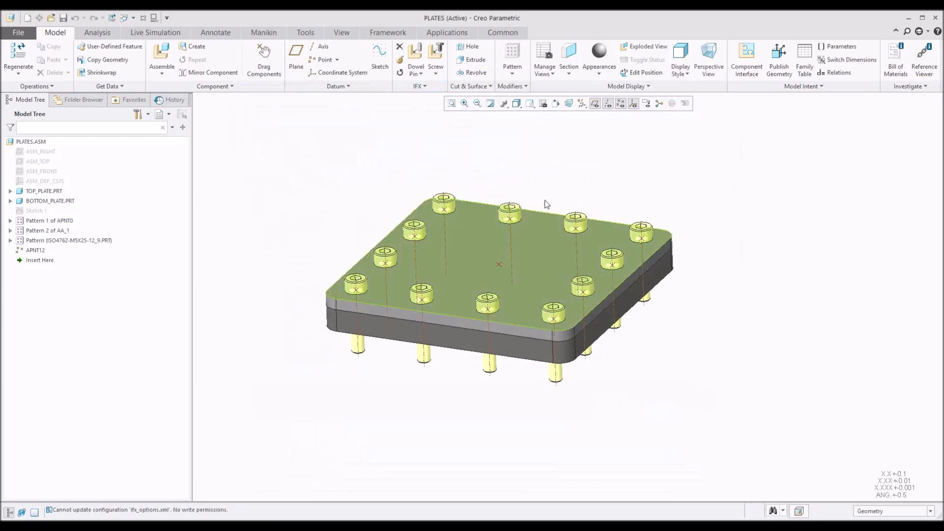
middle_drag(536, 195, 543, 202)
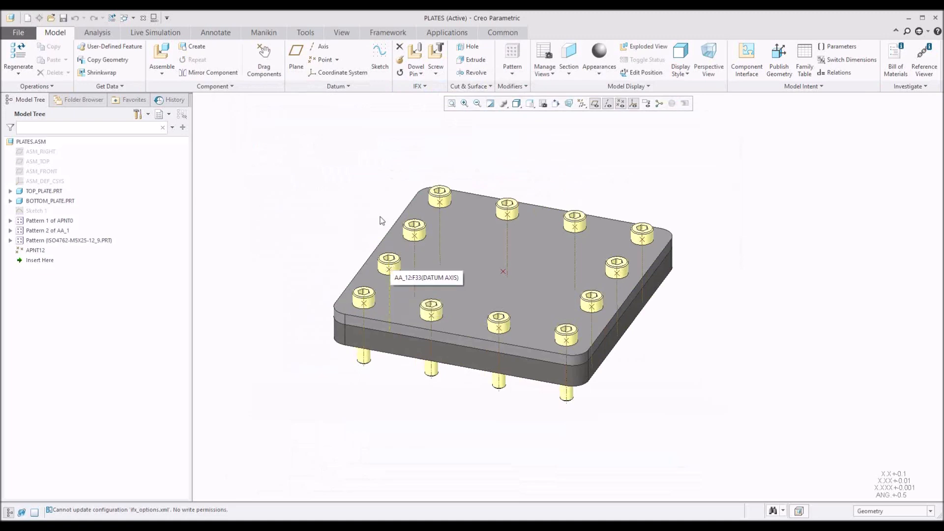
click(400, 63)
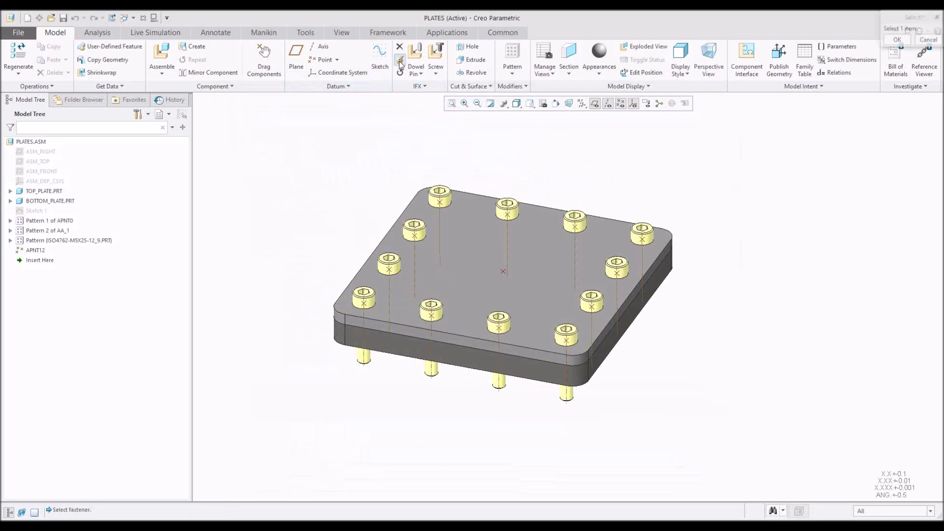
click(365, 299)
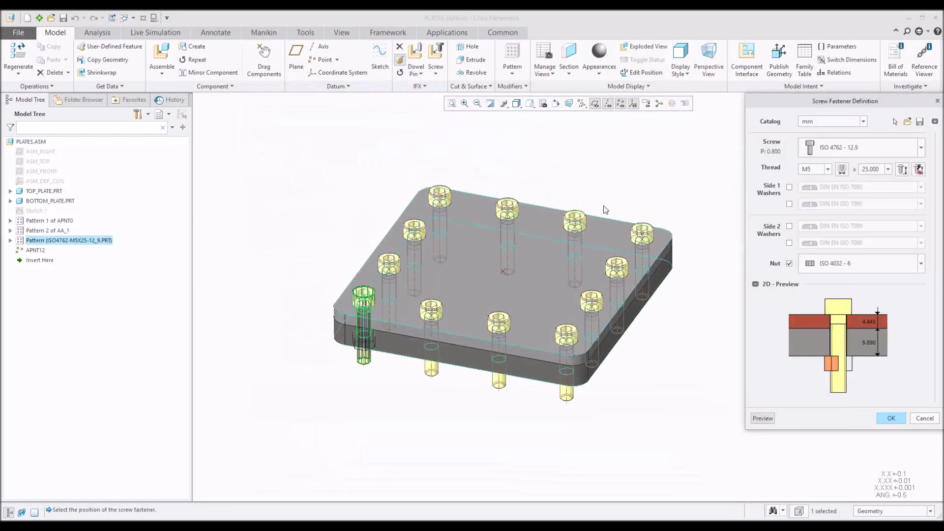
shift+middle_drag(598, 200, 486, 191)
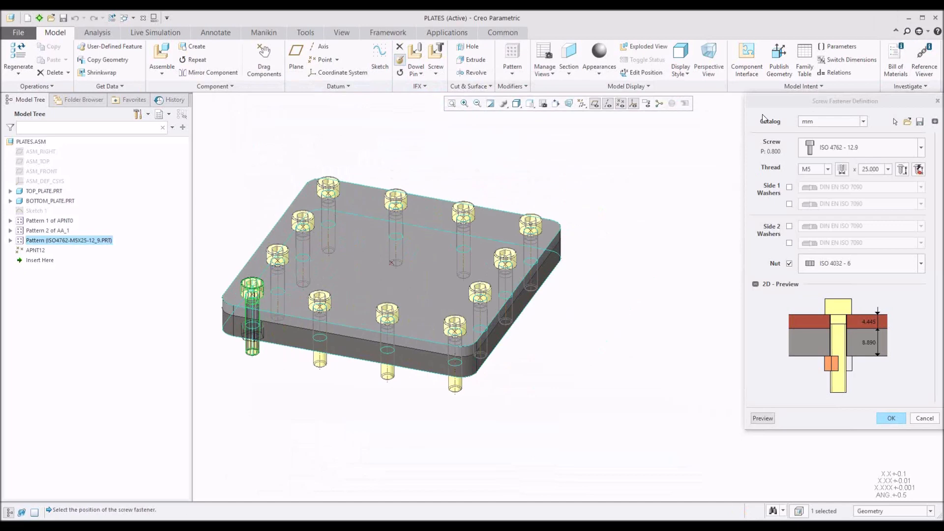
drag(813, 100, 659, 124)
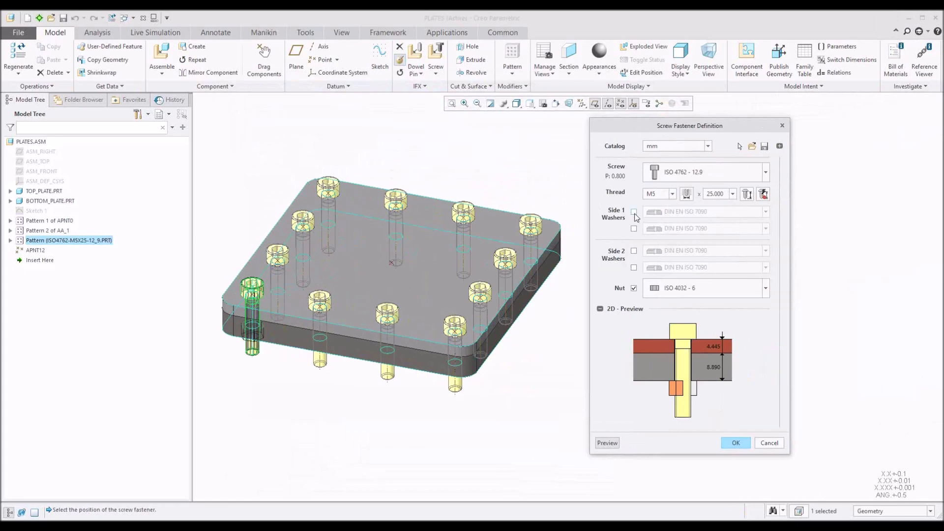
Set the fastener's hole to Free Fit - 5.8 and its catalog to mm-iso.
click(779, 146)
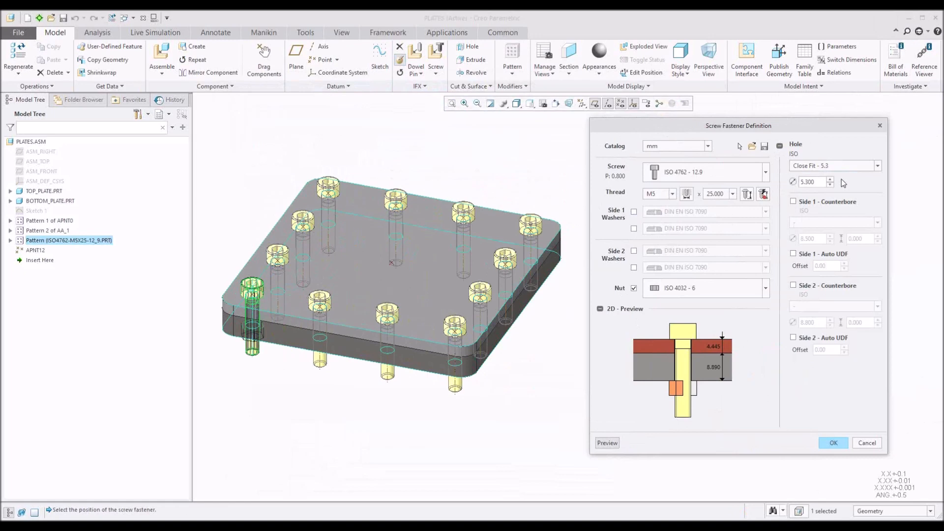
click(865, 166)
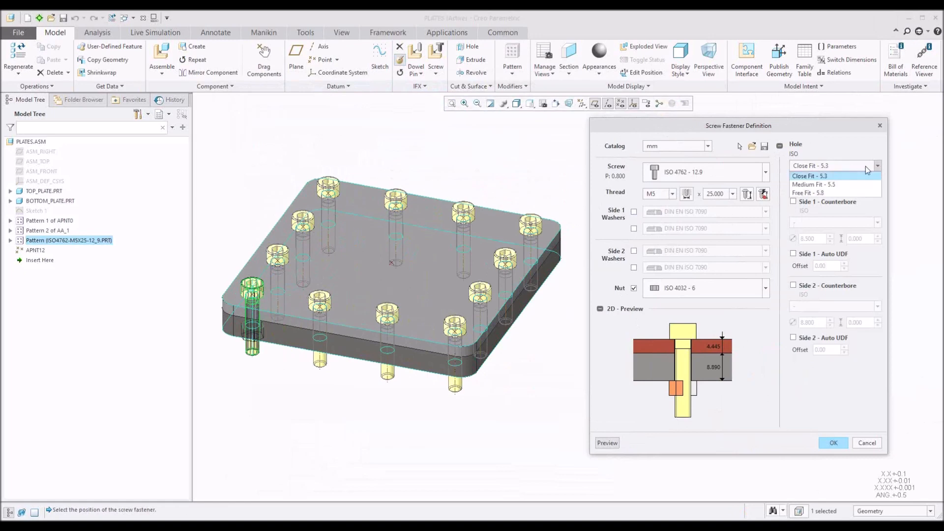
click(840, 154)
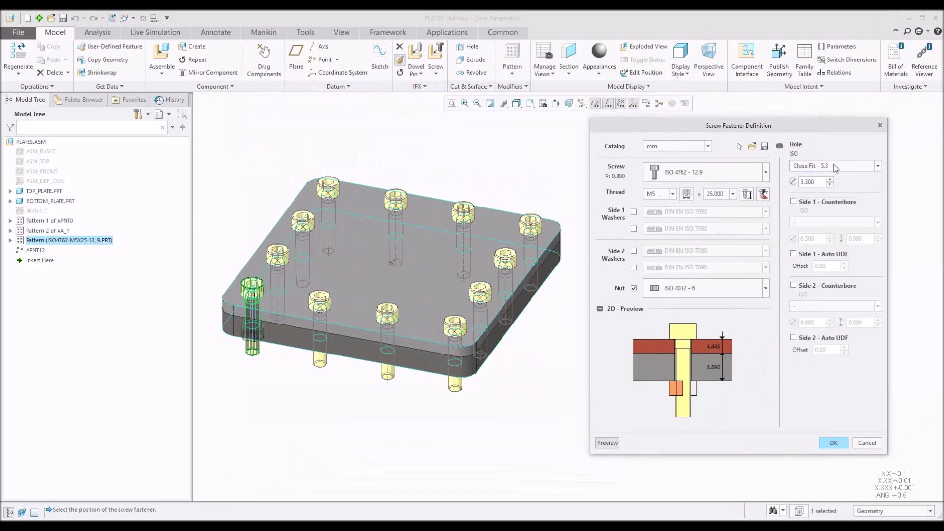
click(878, 167)
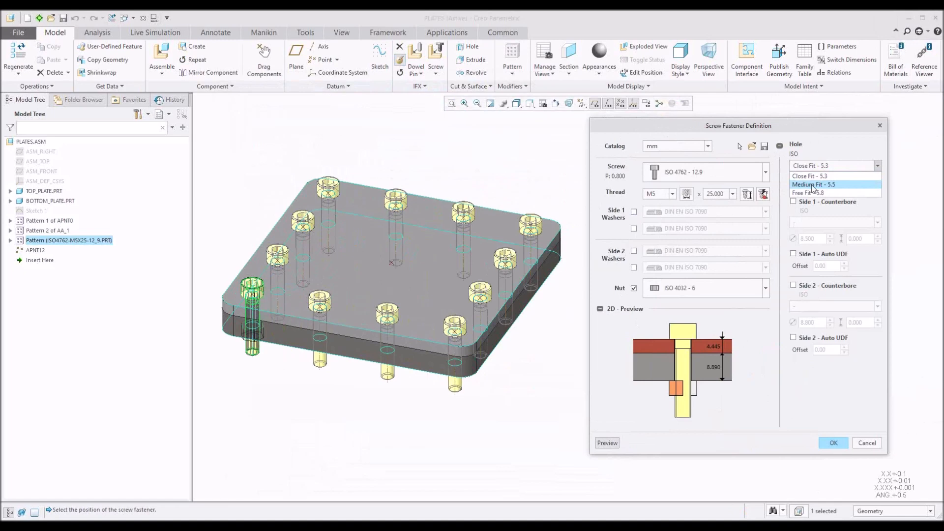
click(812, 184)
click(878, 167)
click(806, 193)
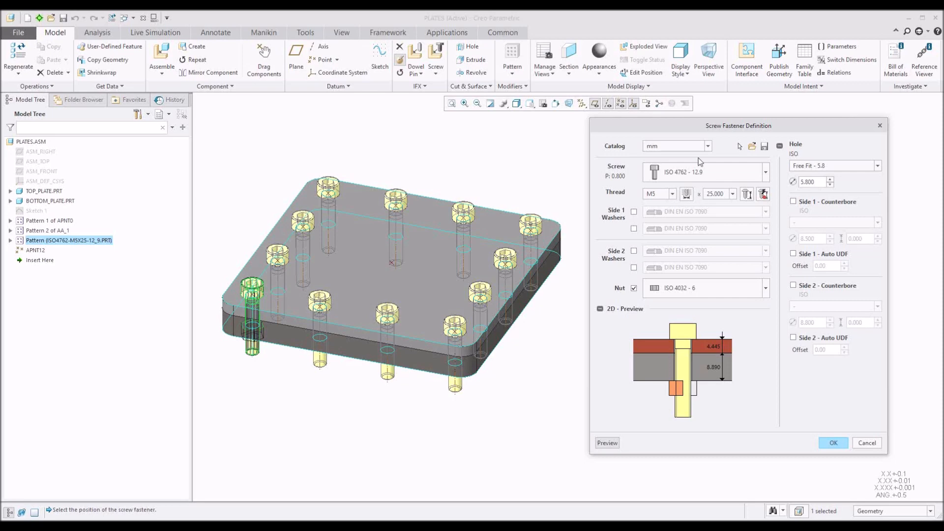
click(708, 146)
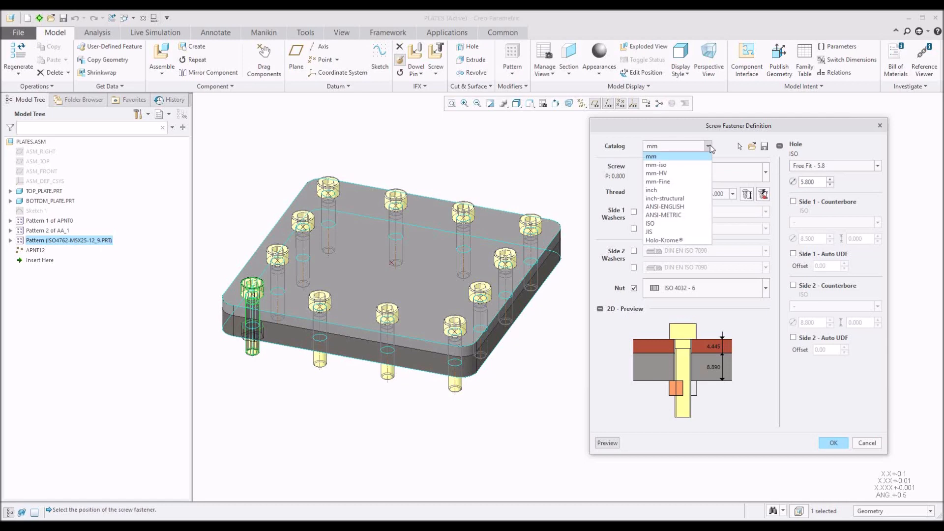
click(669, 170)
Review the screw types in the mm-iso catalog, group by group from Hexagon Head to Countersunk.
click(767, 172)
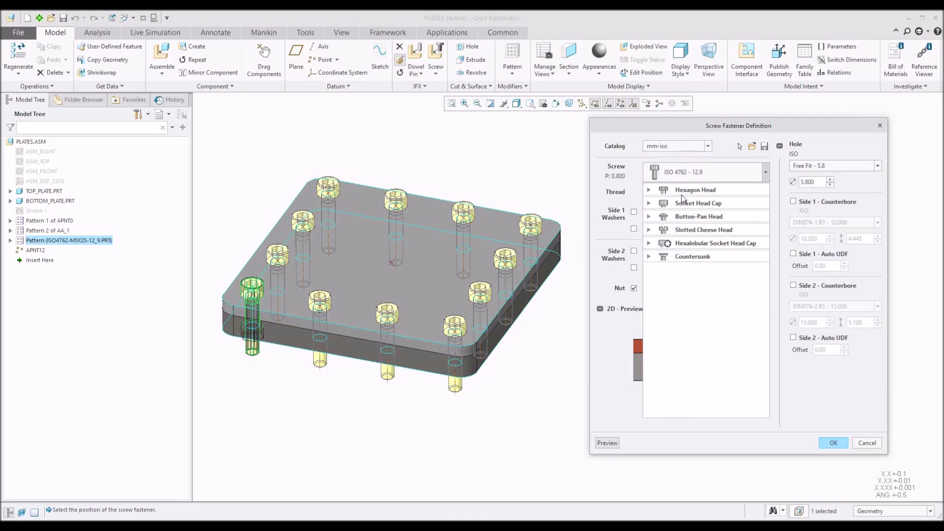
click(649, 190)
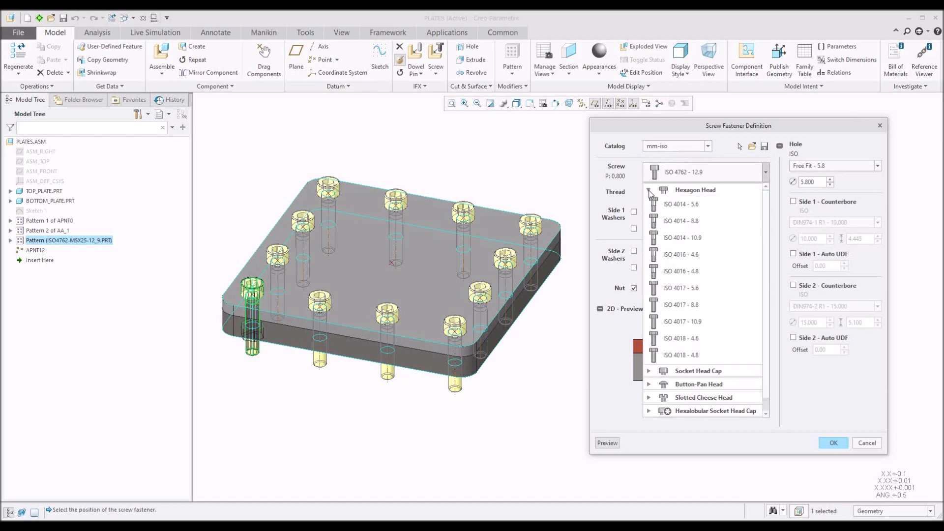
click(649, 190)
click(649, 203)
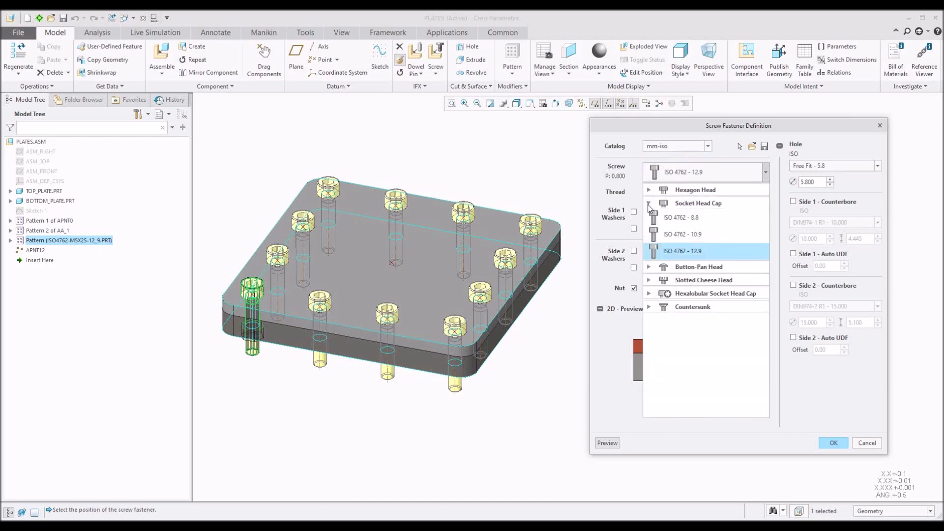
click(649, 204)
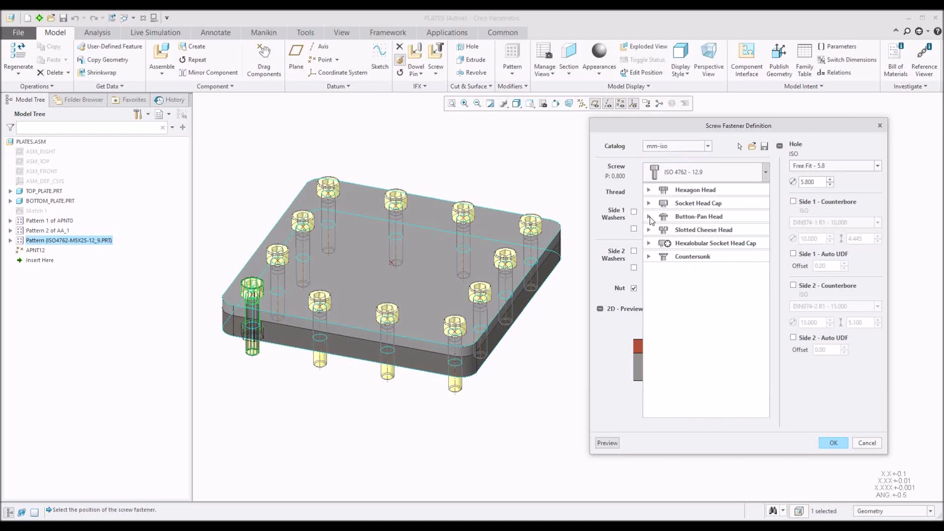
click(649, 217)
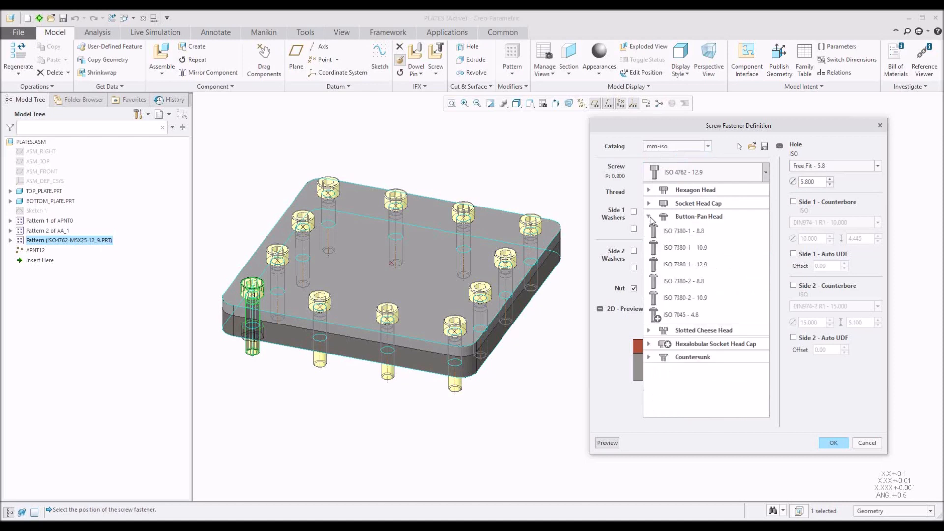
click(649, 217)
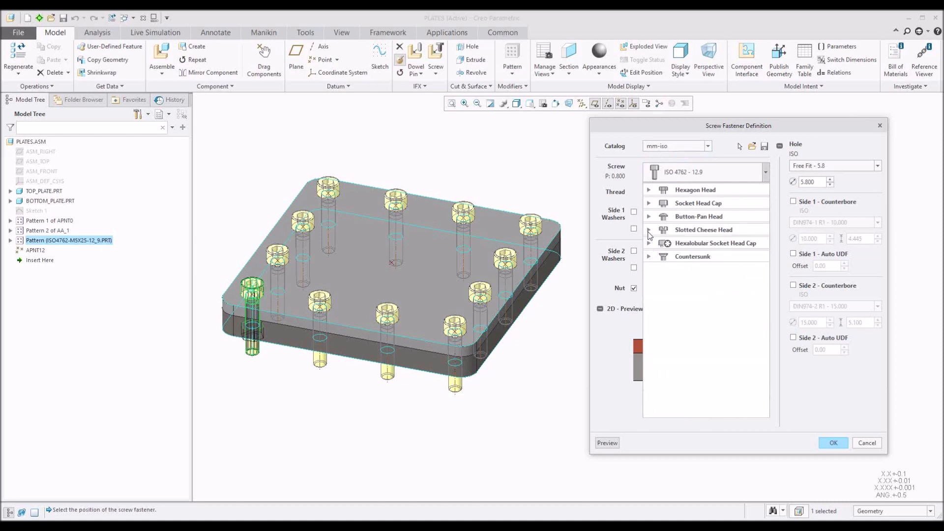
click(649, 231)
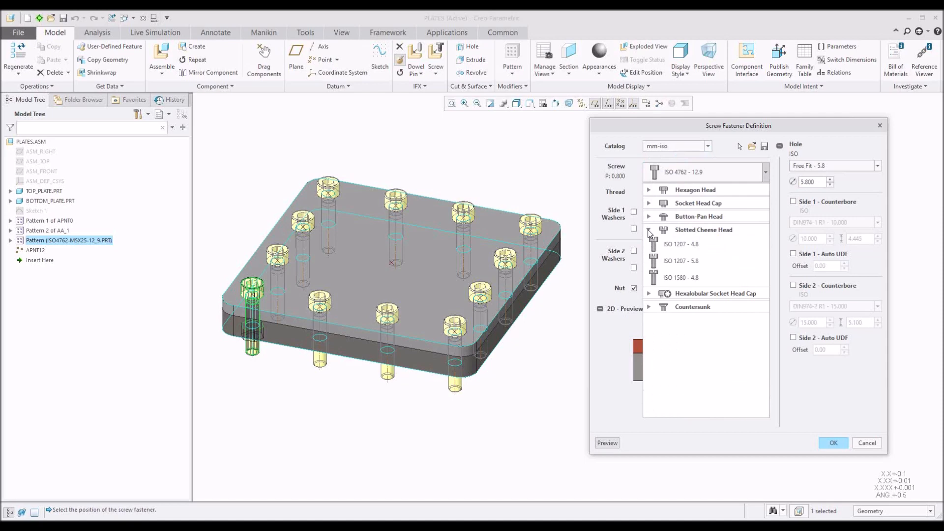
click(650, 231)
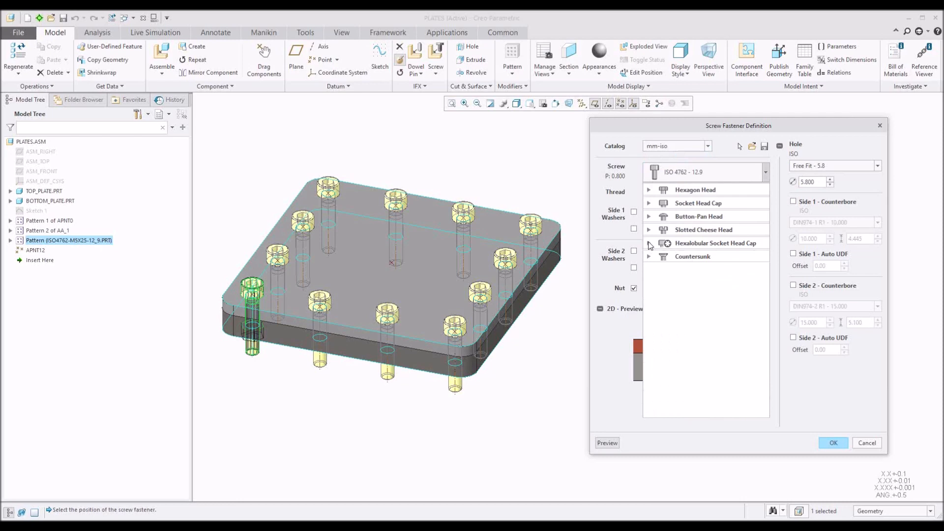
click(649, 244)
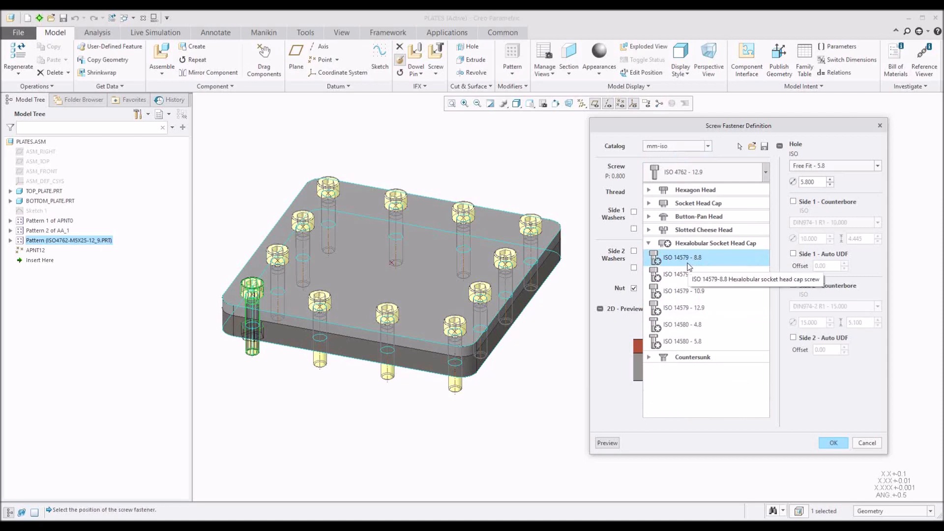
click(649, 242)
click(648, 256)
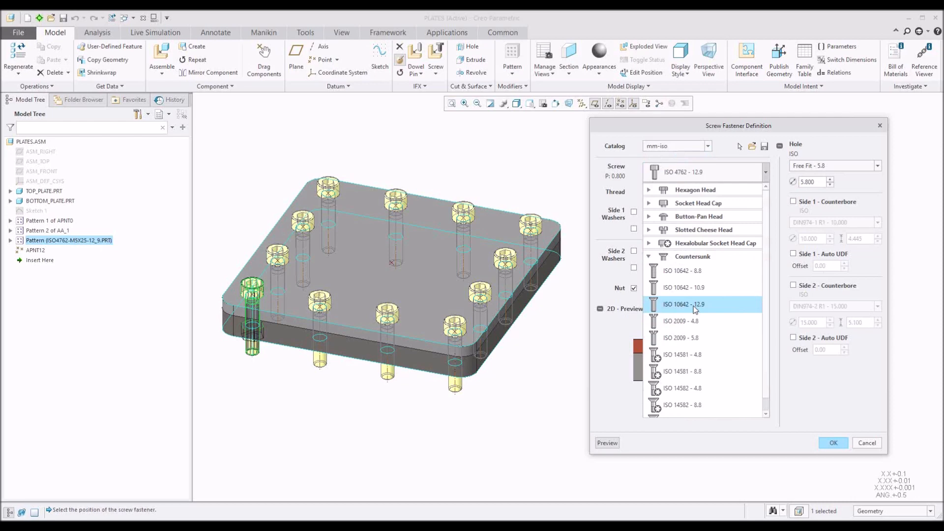
scroll(693, 306, down, 1)
scroll(694, 309, up, 1)
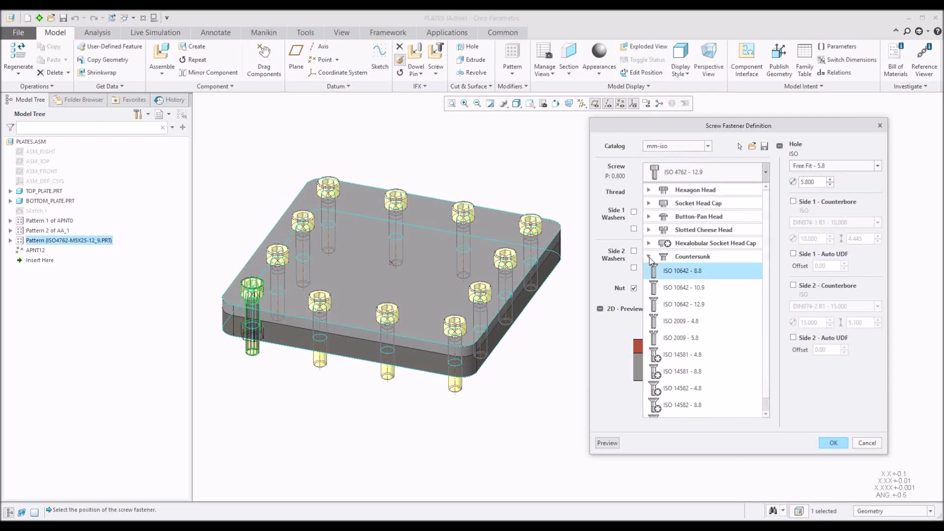
click(649, 257)
Switch the fastener catalog to JIS and examine its screw groups from JIS B 1180 through JIS B 1118.
click(708, 146)
click(708, 146)
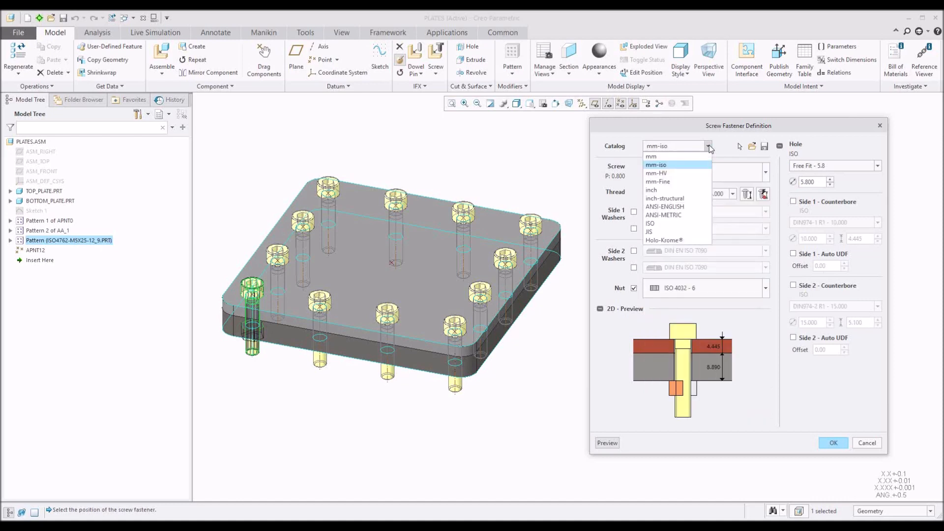
click(664, 232)
click(765, 172)
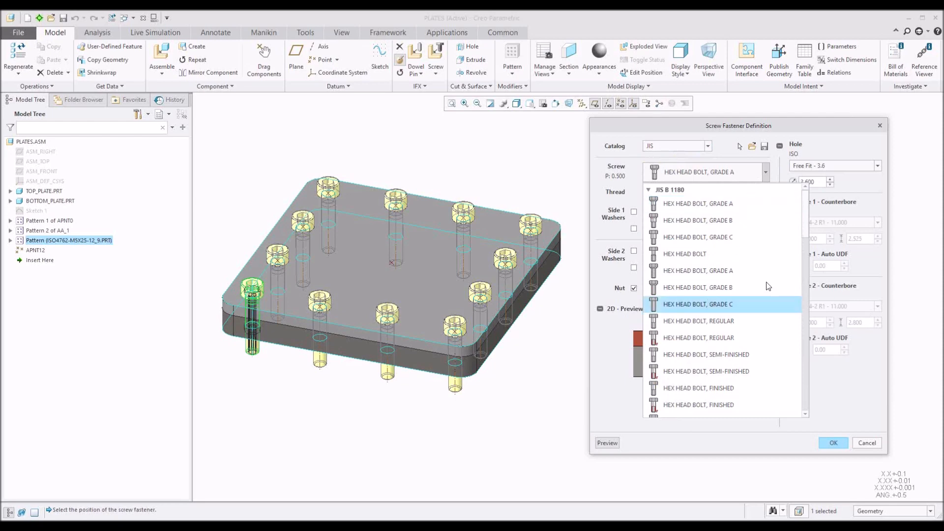
scroll(801, 241, down, 1)
scroll(787, 231, up, 1)
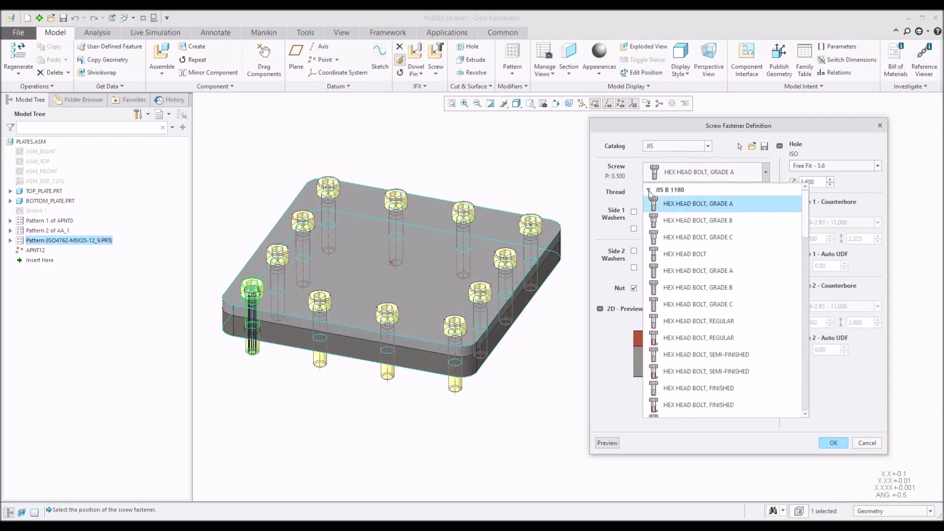
click(649, 190)
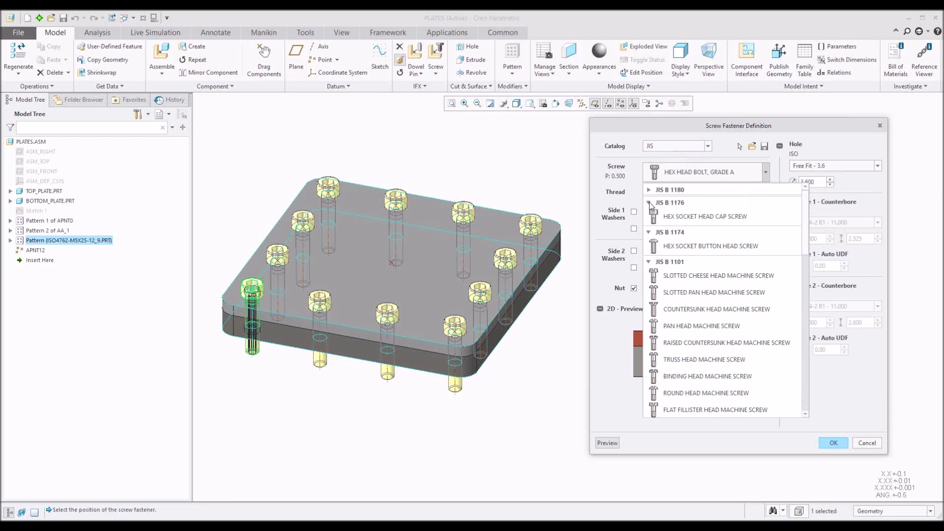
click(649, 202)
click(649, 215)
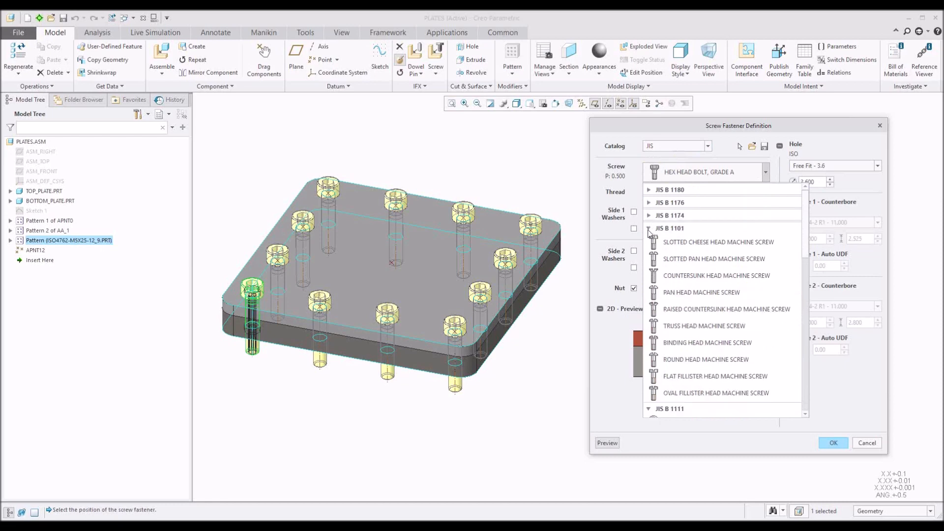
click(649, 228)
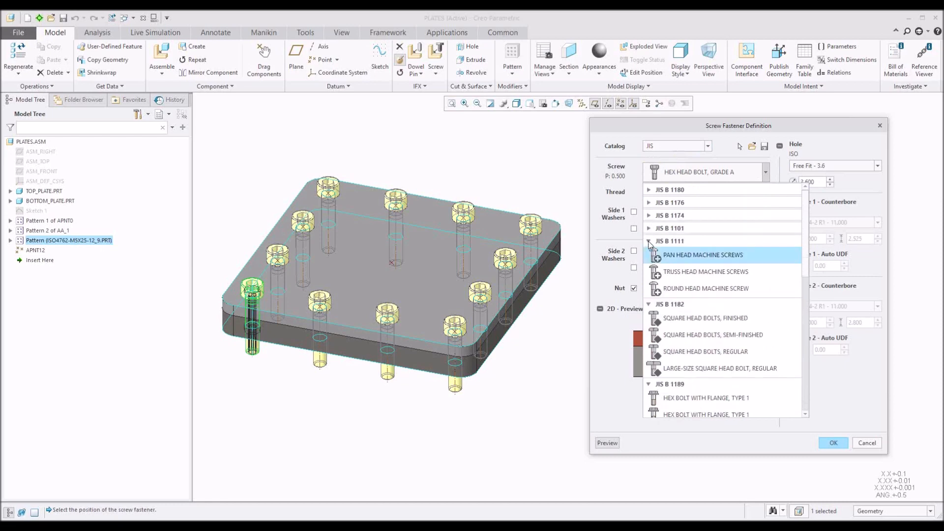
click(649, 241)
click(649, 254)
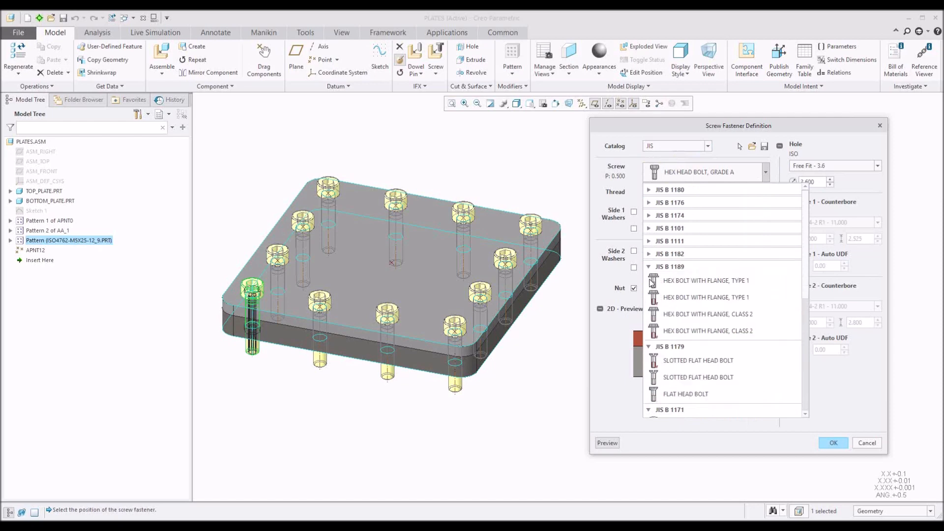
click(648, 266)
scroll(662, 311, down, 3)
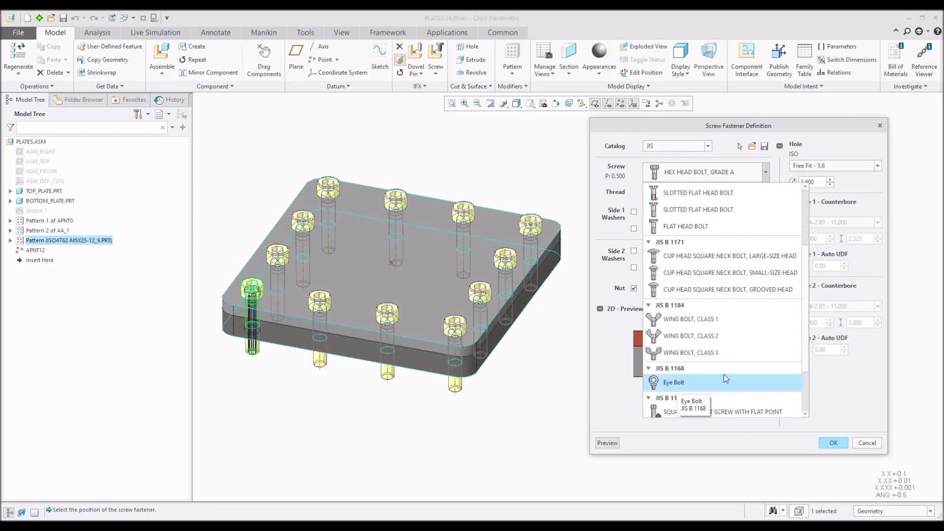
scroll(723, 374, down, 2)
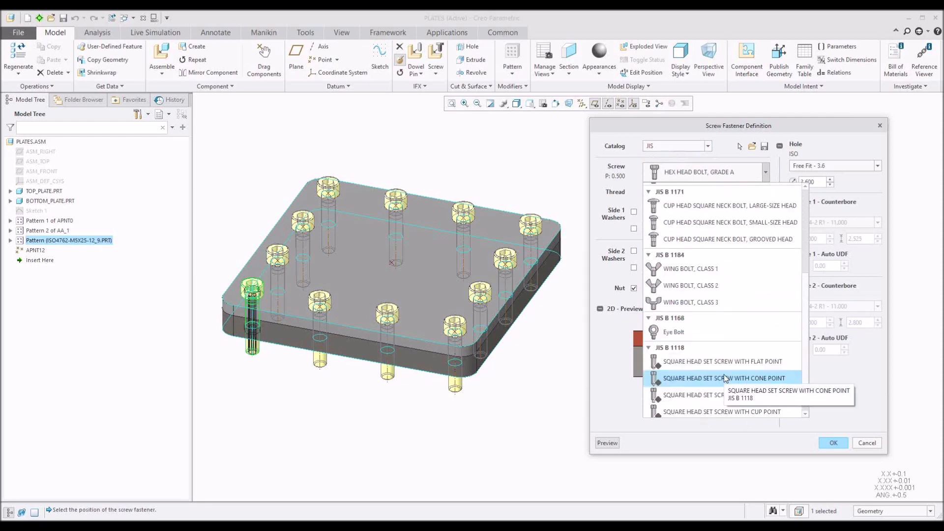
scroll(725, 377, down, 1)
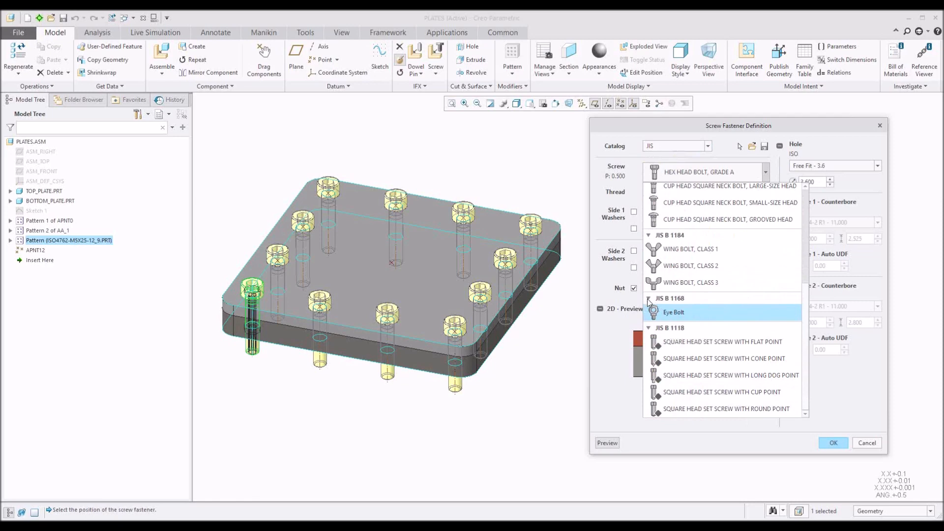
Set the fastener catalog to mm and discard the screw redefinition.
click(707, 148)
click(707, 148)
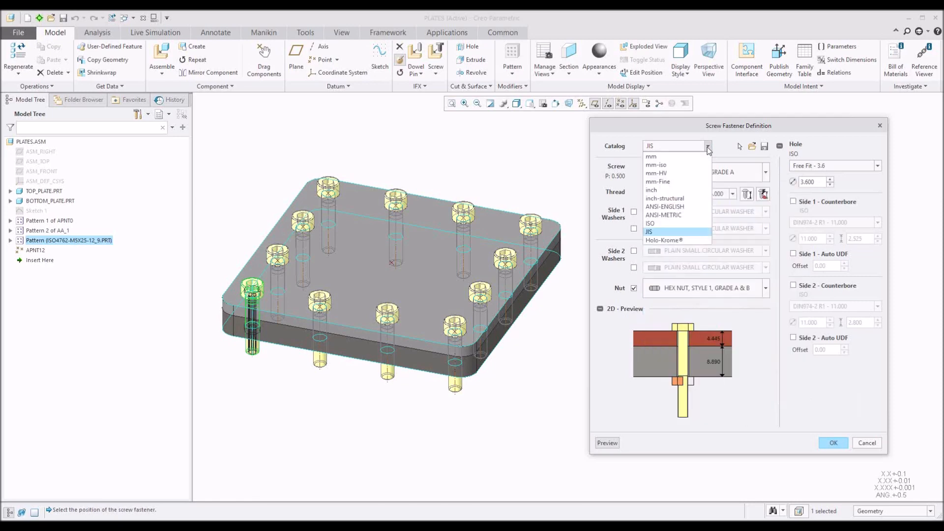
click(670, 160)
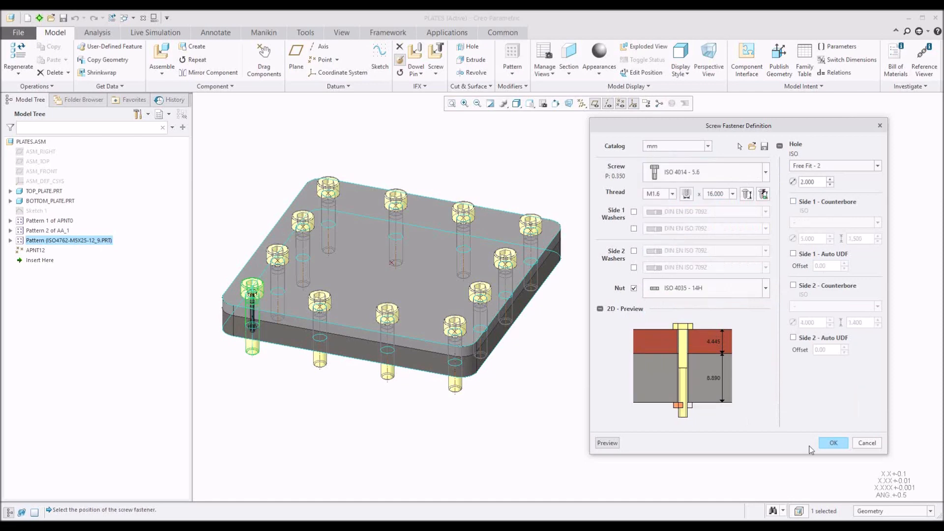
click(866, 443)
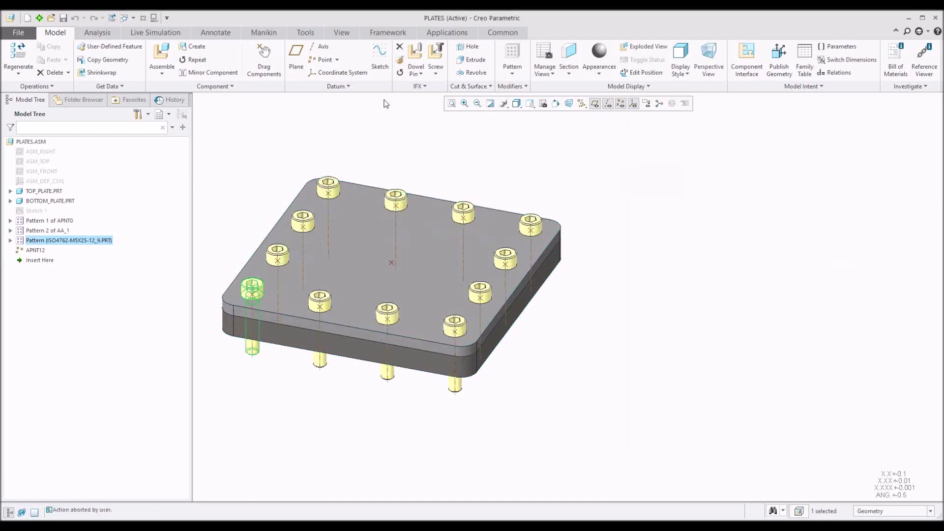
Redefine the selected corner screw fastener again and add an ISO 4032 - 6 nut, inspecting it from below and above the plates.
click(401, 57)
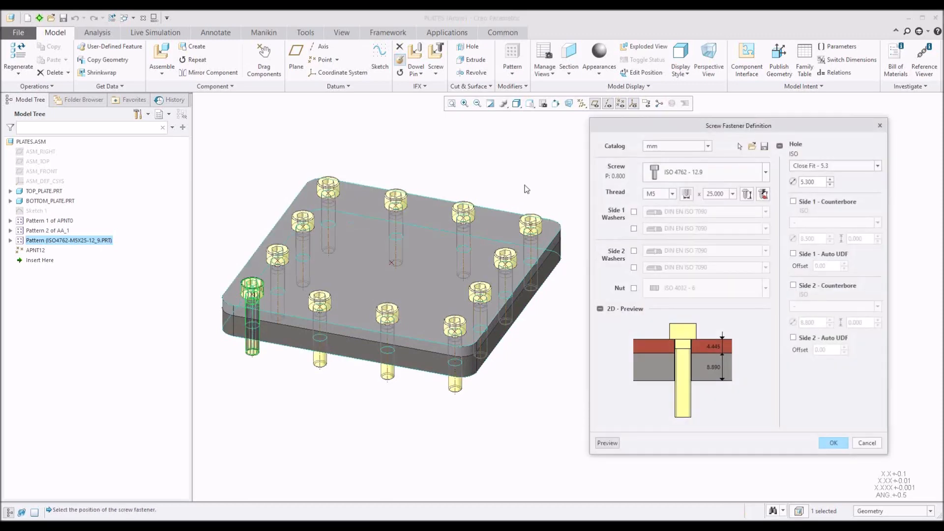
middle_drag(256, 283, 233, 246)
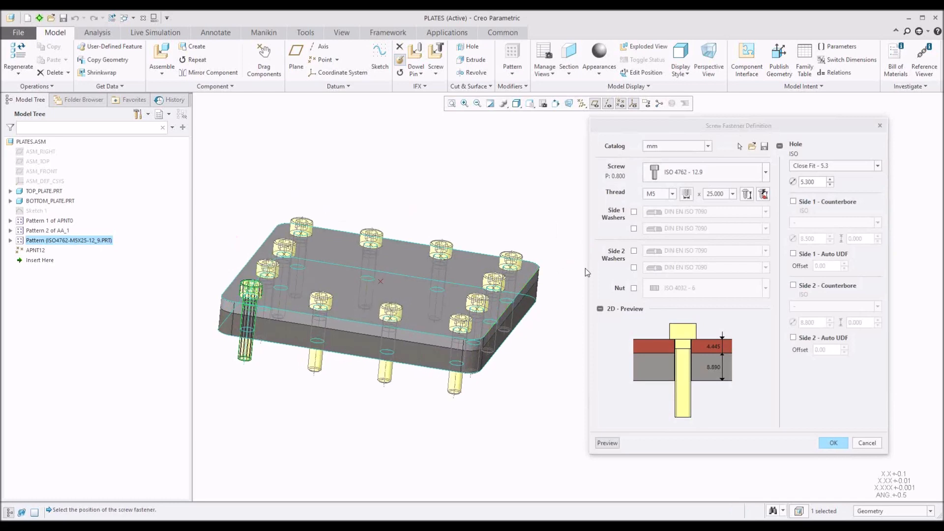
click(634, 289)
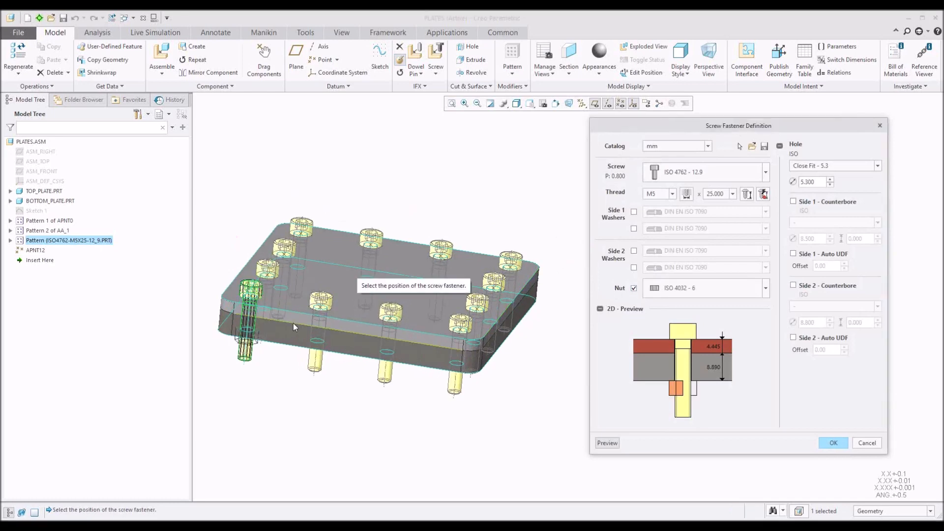
middle_drag(293, 323, 289, 299)
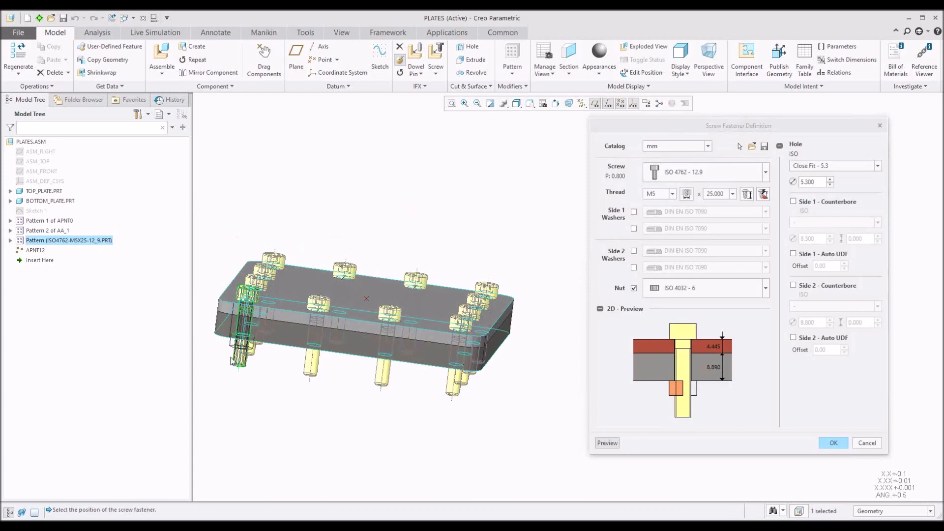
scroll(233, 361, up, 5)
middle_drag(243, 322, 244, 319)
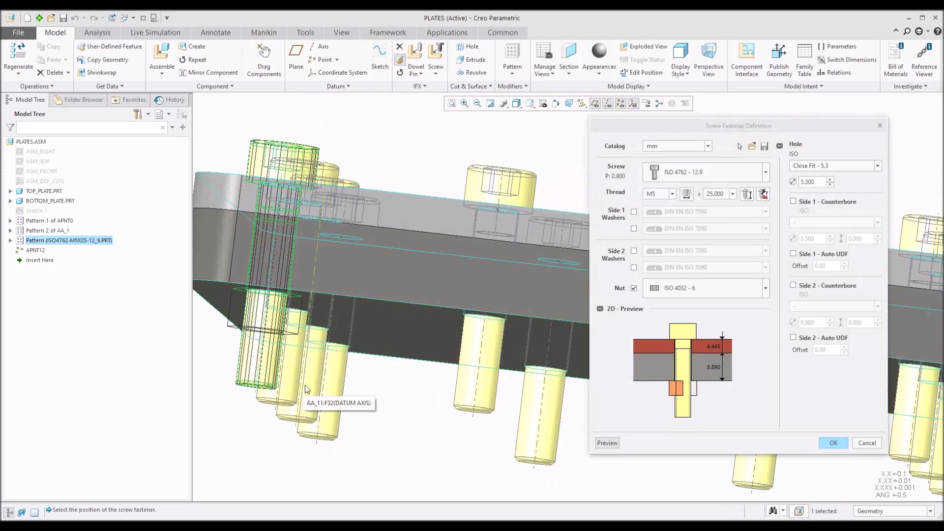
middle_drag(368, 268, 381, 319)
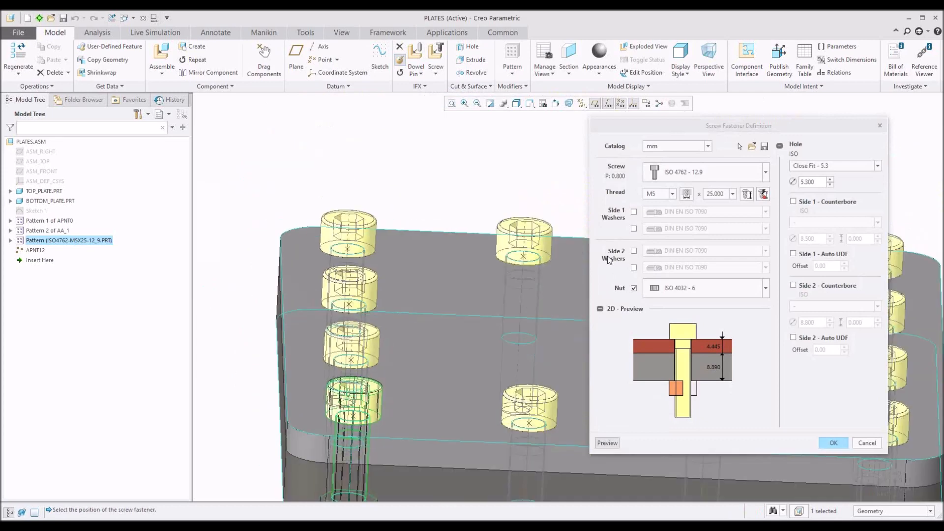
Add DIN EN ISO 7090 and Nord-Lock NL5 (1213) washers on side 1, and a DIN EN ISO 7090 washer on side 2.
click(634, 213)
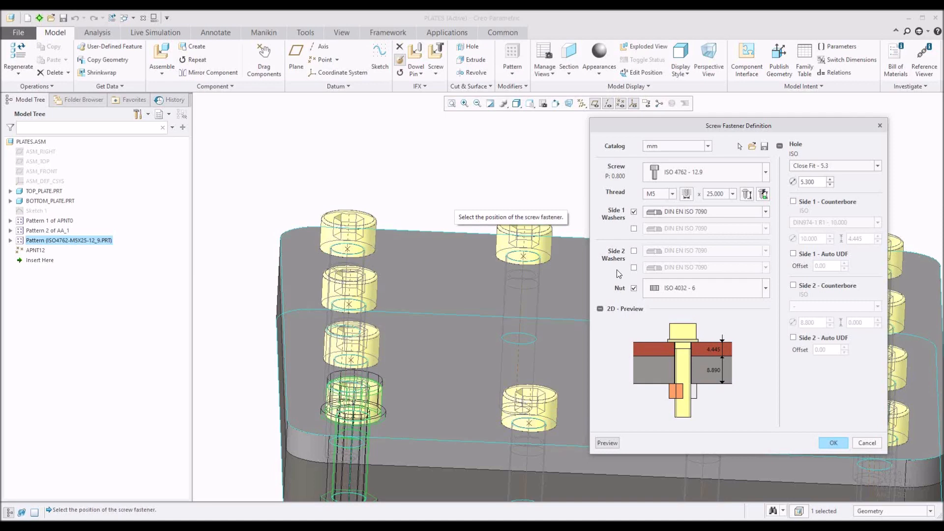
click(634, 229)
click(765, 228)
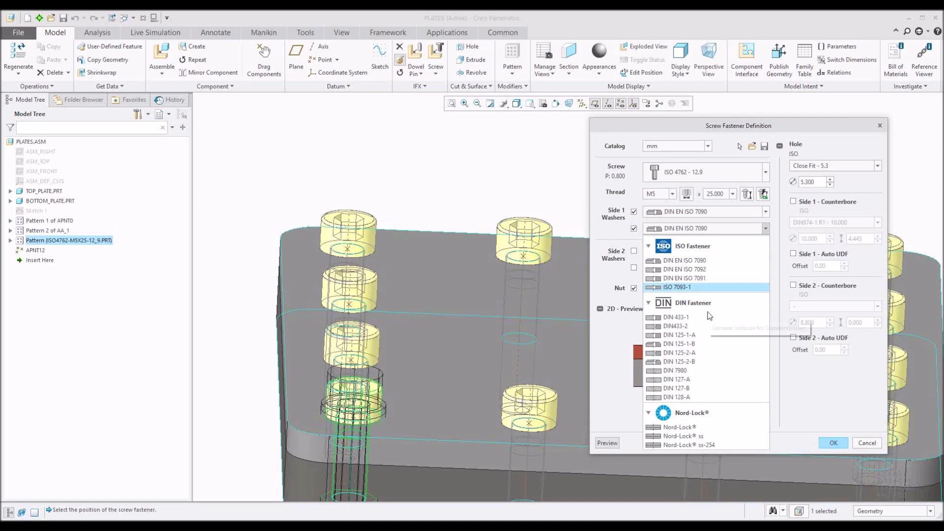
click(674, 428)
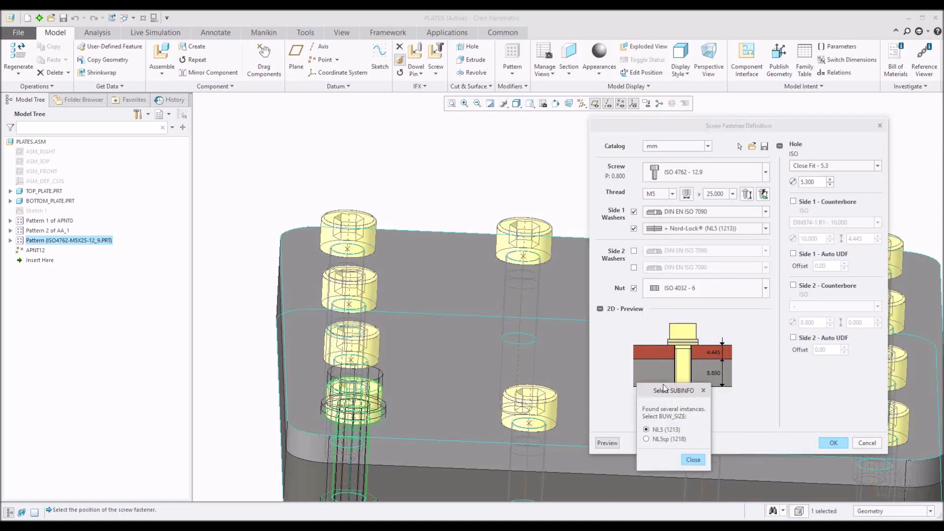
click(692, 459)
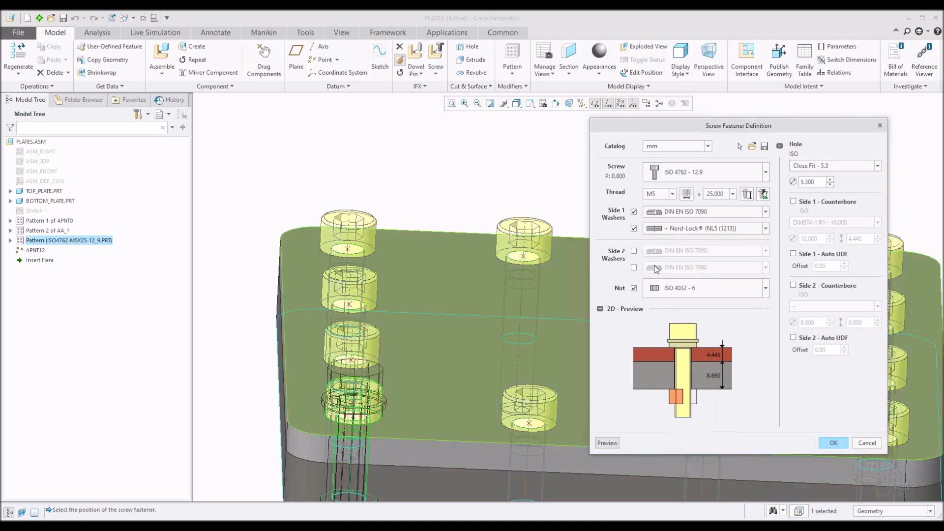
click(633, 251)
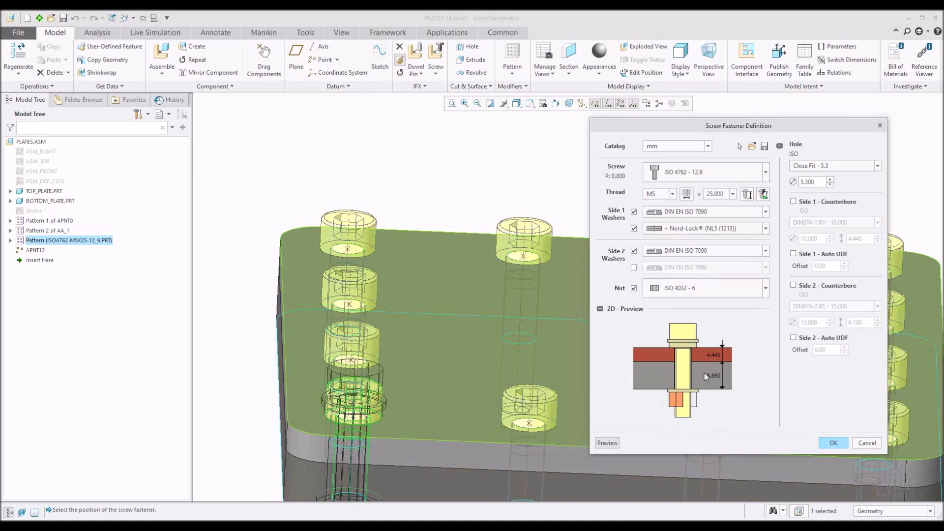
Accept the redefined screw fastener with its nut and washers, and apply it to the whole pattern.
click(833, 443)
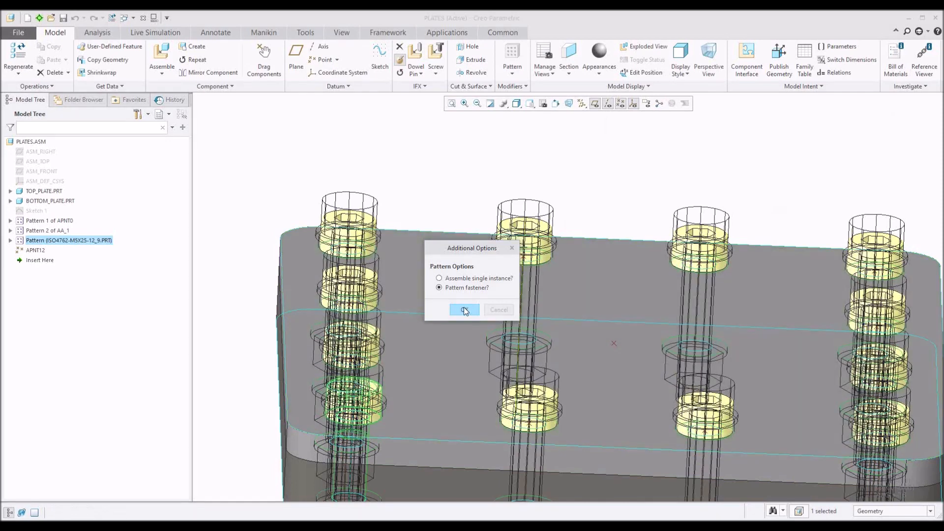
click(464, 309)
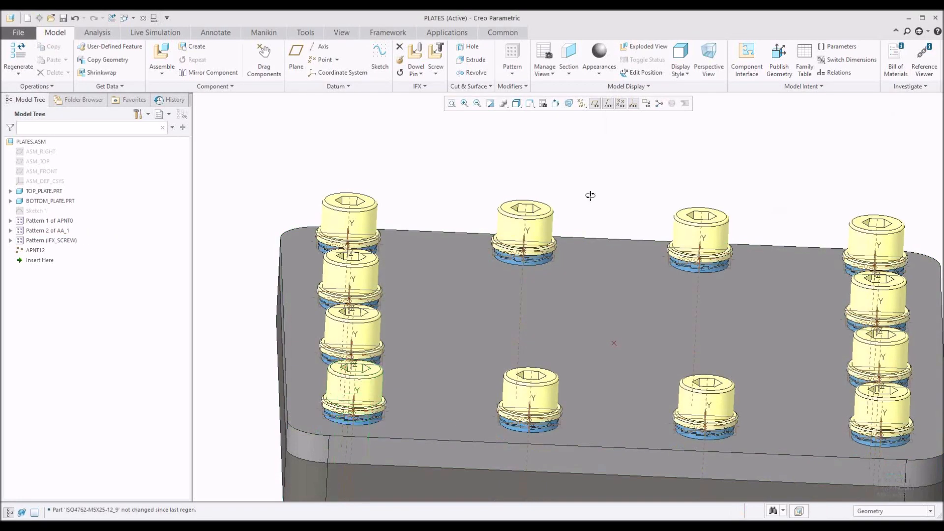
middle_drag(590, 196, 585, 196)
scroll(580, 201, up, 2)
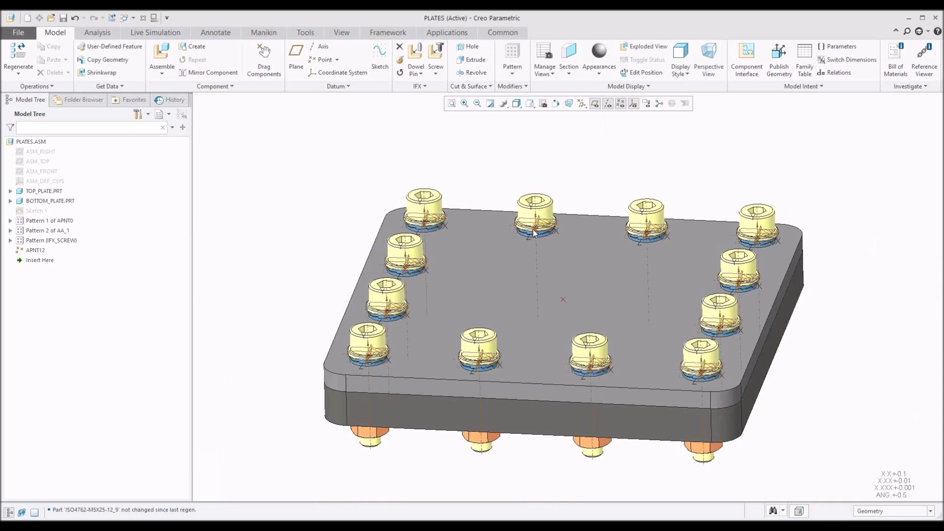
Examine the patterned screw heads, washers and nuts from above and below the plates.
middle_drag(533, 232, 532, 220)
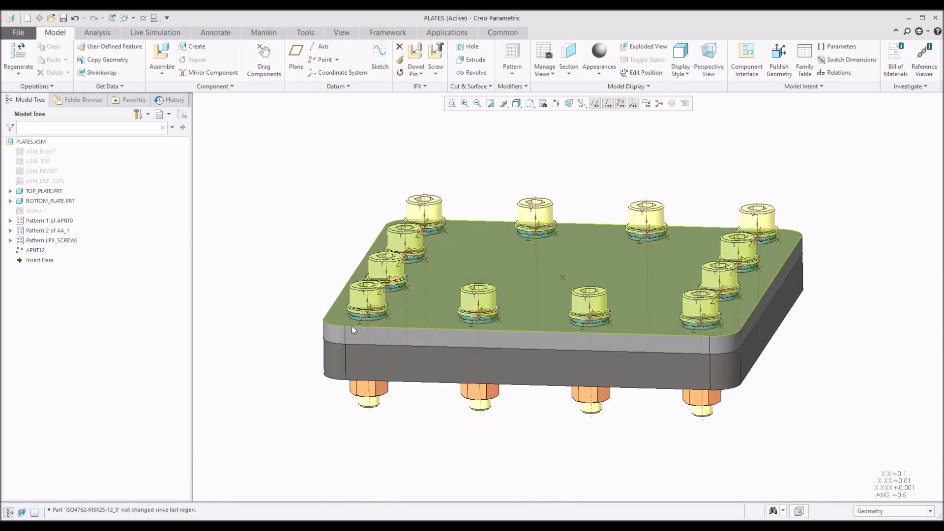
scroll(352, 325, down, 3)
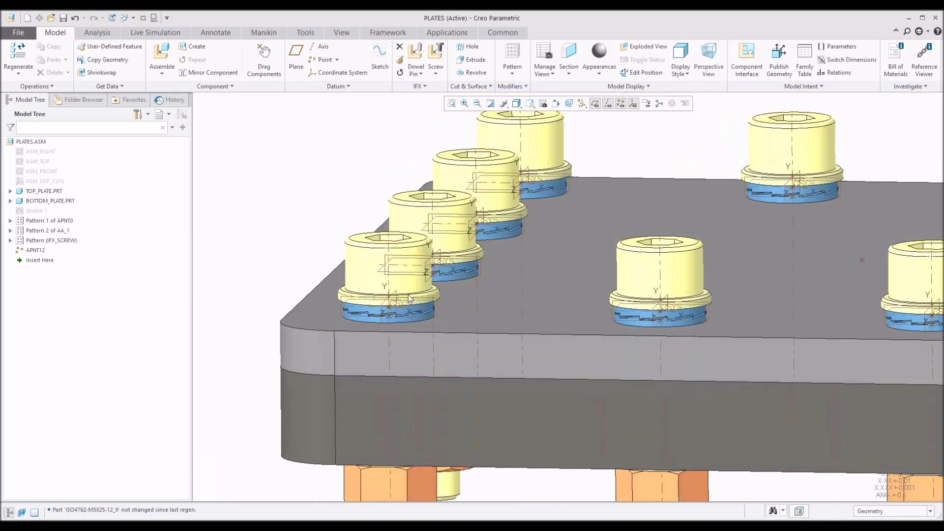
scroll(469, 279, up, 2)
scroll(468, 279, up, 1)
middle_drag(468, 279, 464, 269)
scroll(442, 353, down, 3)
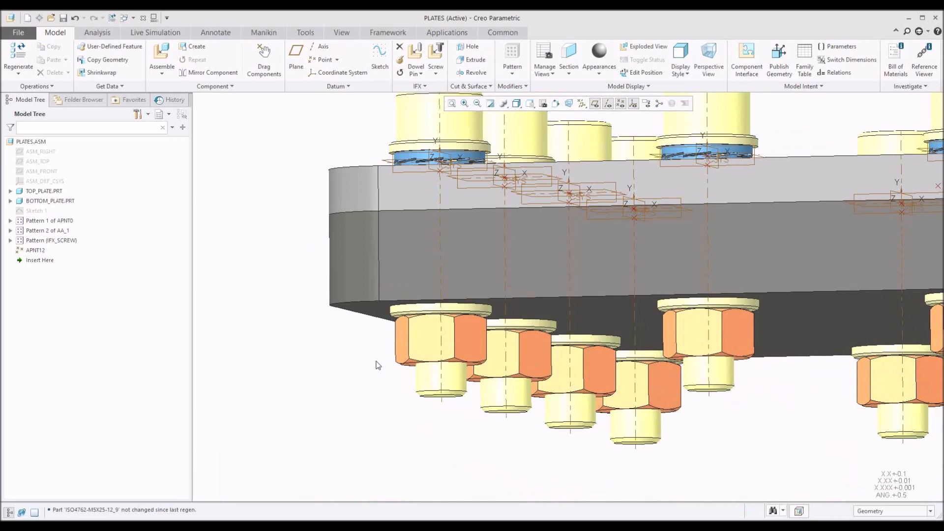
scroll(377, 364, up, 4)
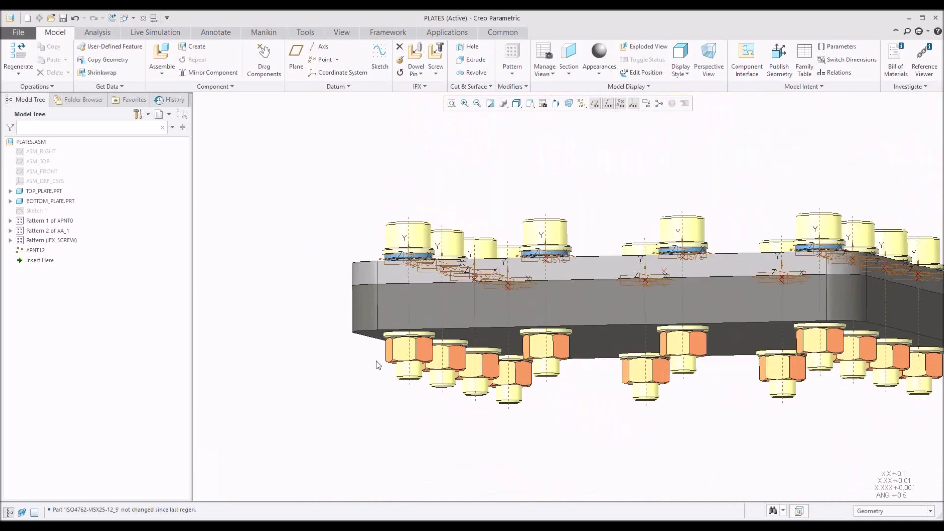
middle_drag(375, 361, 514, 308)
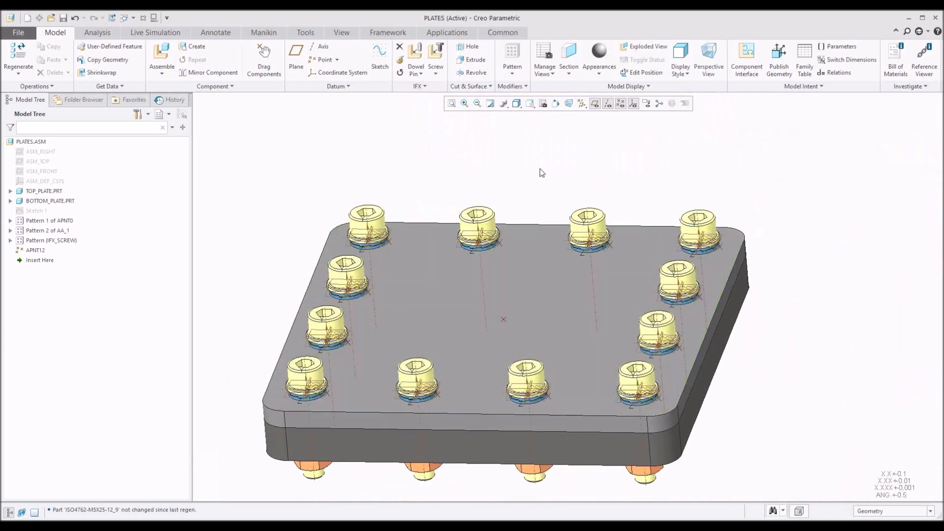
Start a screw fastener at datum point APNT12, with the head on the top plate's upper face and the nut on the bottom plate's underside.
click(436, 53)
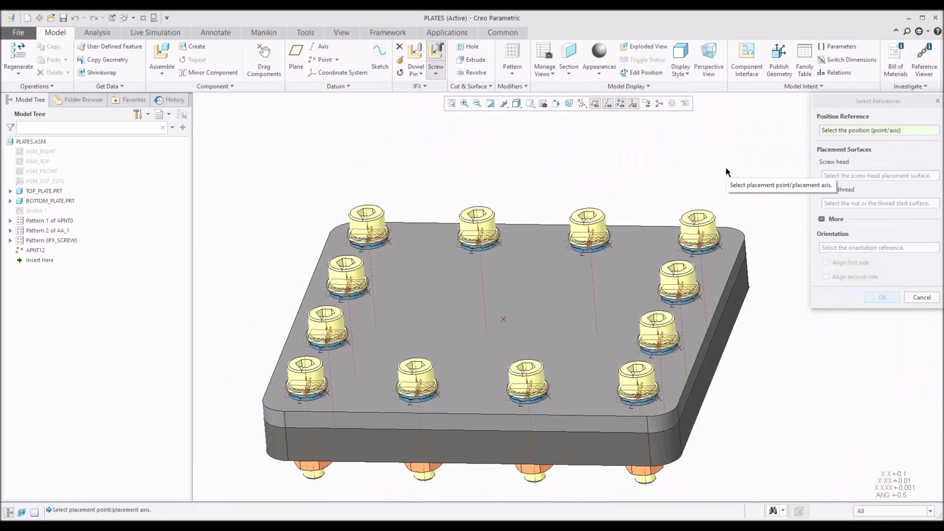
click(504, 319)
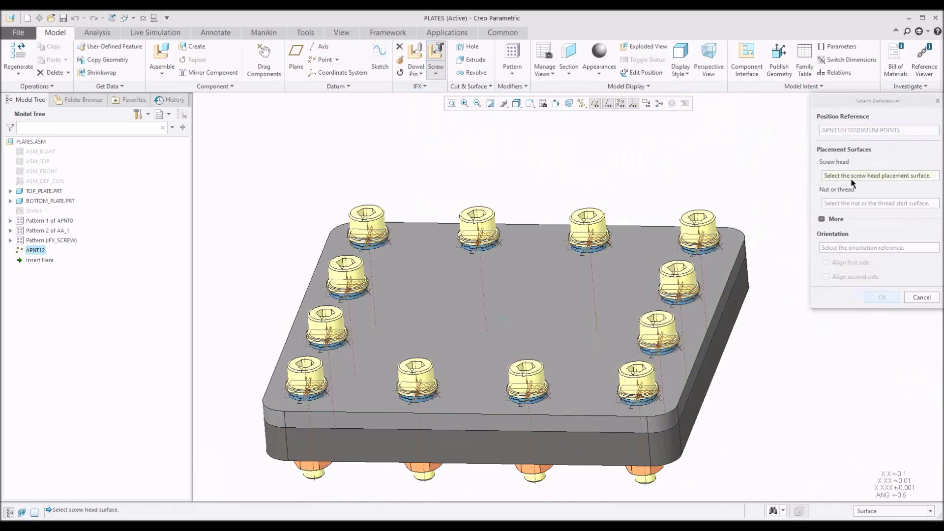
click(534, 299)
middle_drag(530, 299, 530, 333)
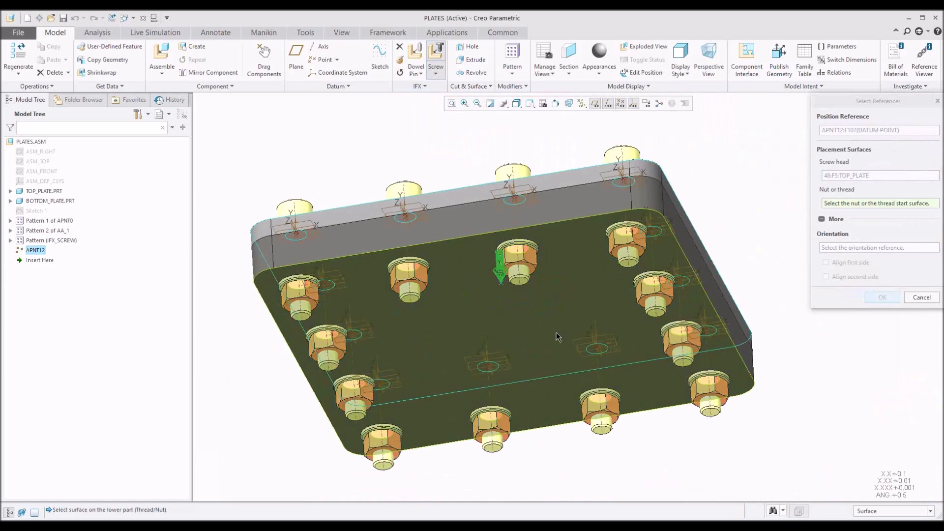
click(528, 325)
middle_drag(541, 272, 517, 176)
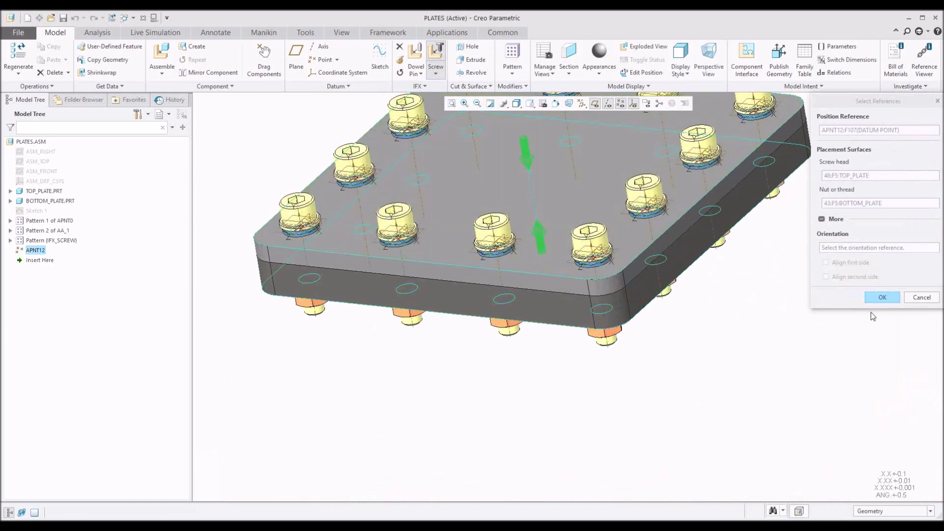
click(877, 298)
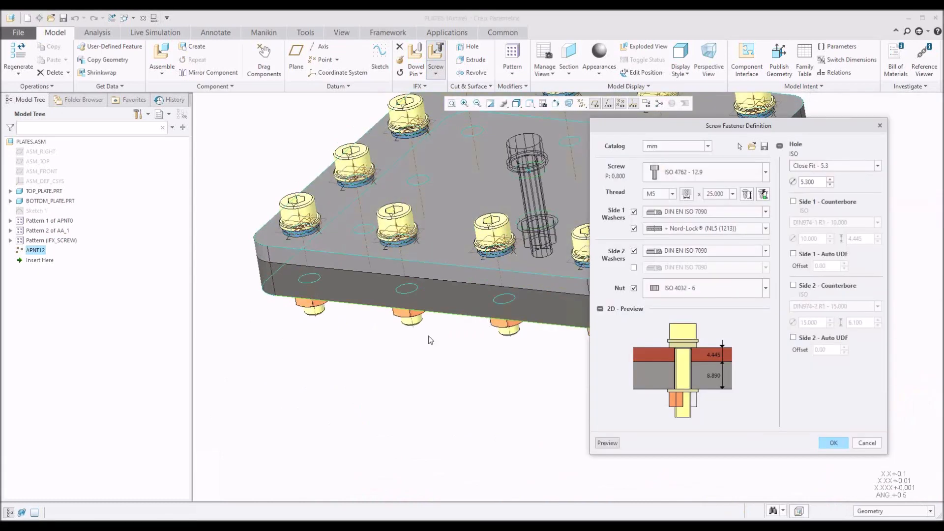
Assemble the central ISO 4762 - 12.9 M5 x 25 screw with its washers, ISO 4032 - 6 nut and 5.3 close-fit hole.
scroll(446, 328, up, 1)
scroll(410, 294, up, 1)
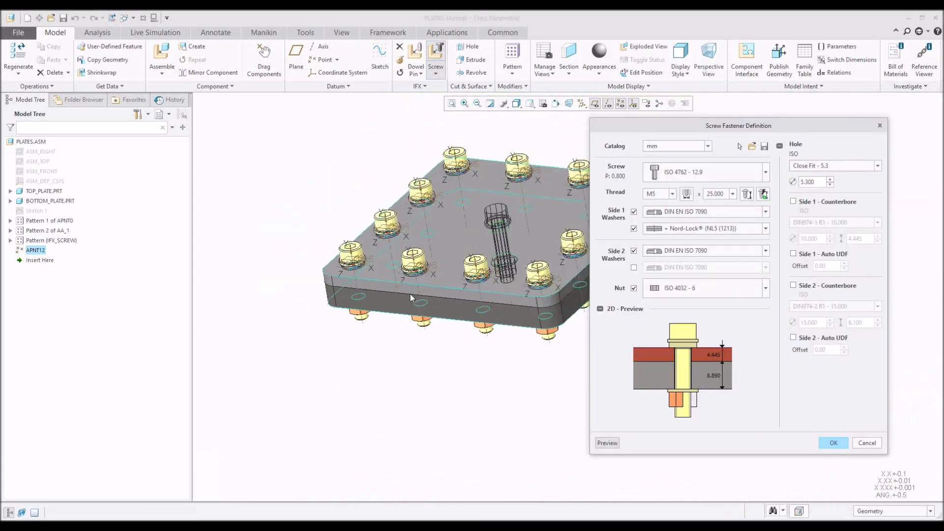
middle_drag(410, 294, 427, 285)
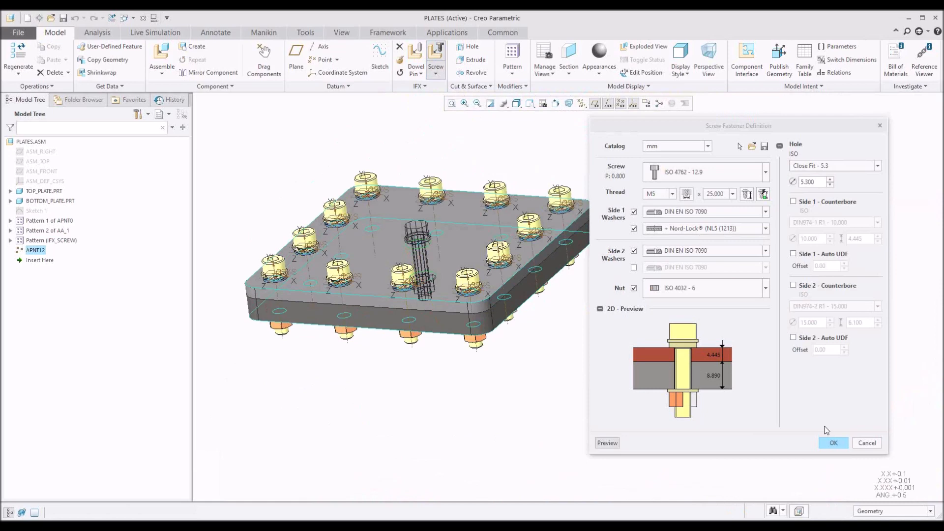
click(827, 442)
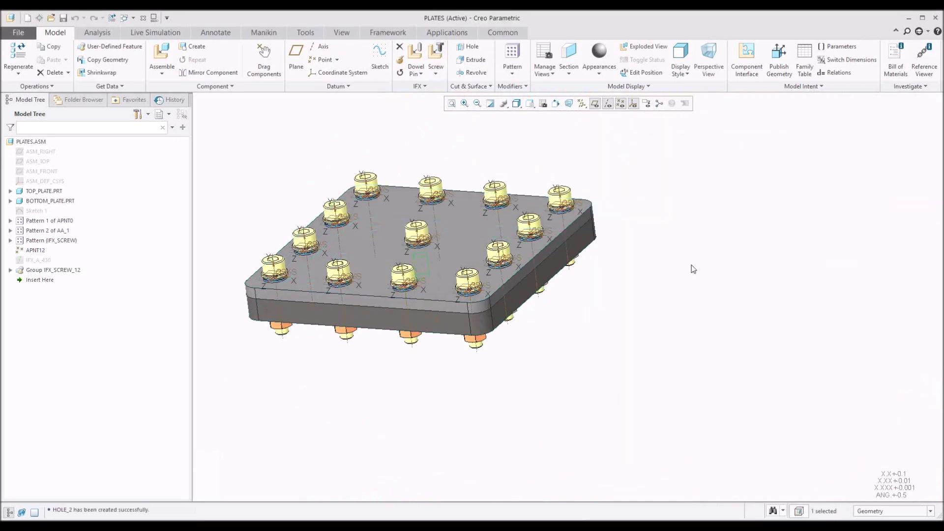
click(693, 269)
Hide the central screw fastener group so only its hole shows in the plates.
middle_drag(632, 267, 640, 280)
scroll(438, 255, down, 5)
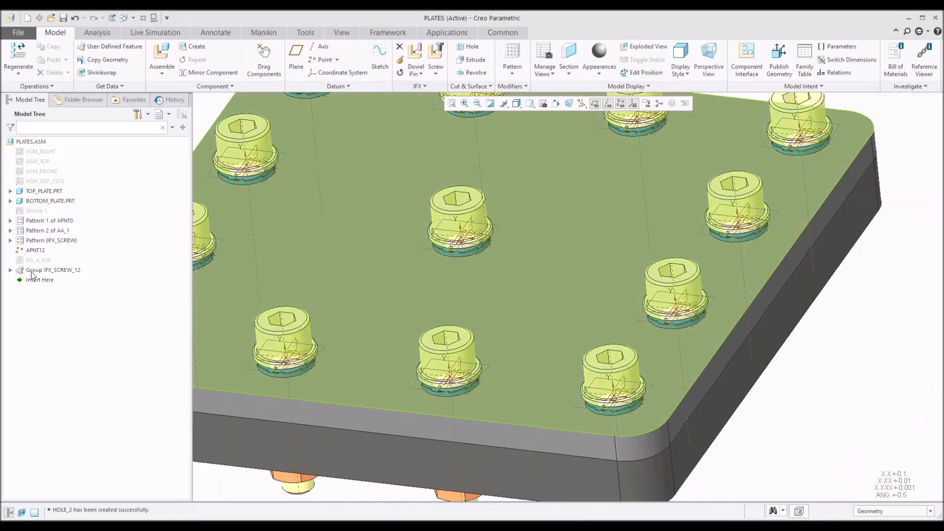
click(32, 274)
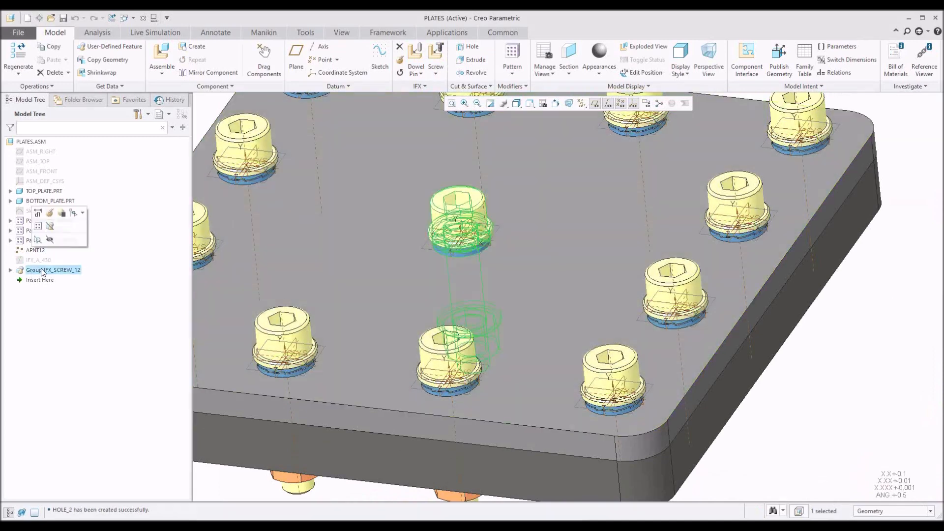
click(49, 241)
Examine the central screw hole where it passes through the top and bottom plates.
middle_drag(474, 253, 476, 298)
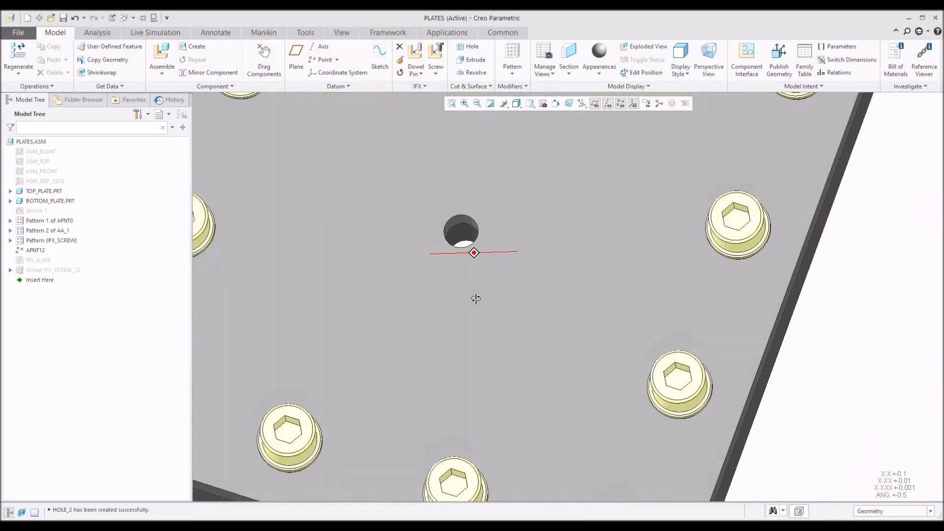
scroll(454, 217, down, 4)
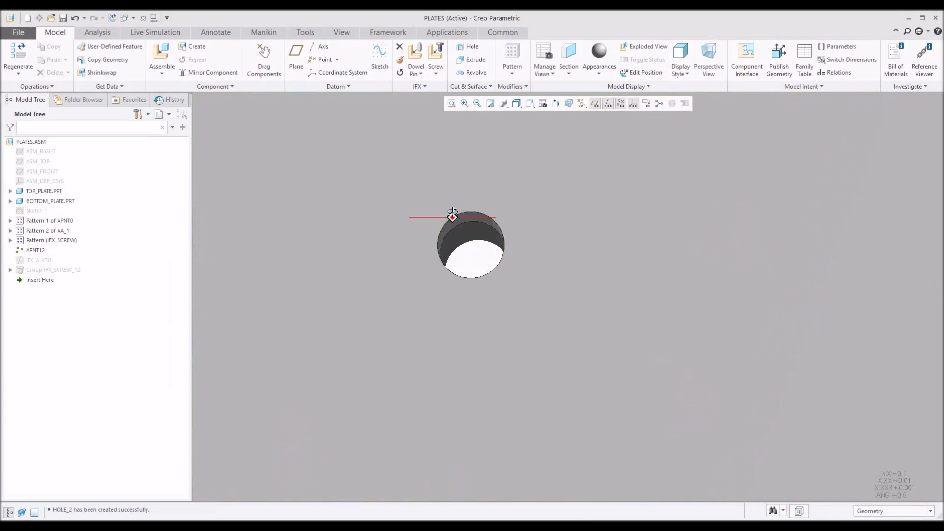
middle_drag(451, 209, 484, 251)
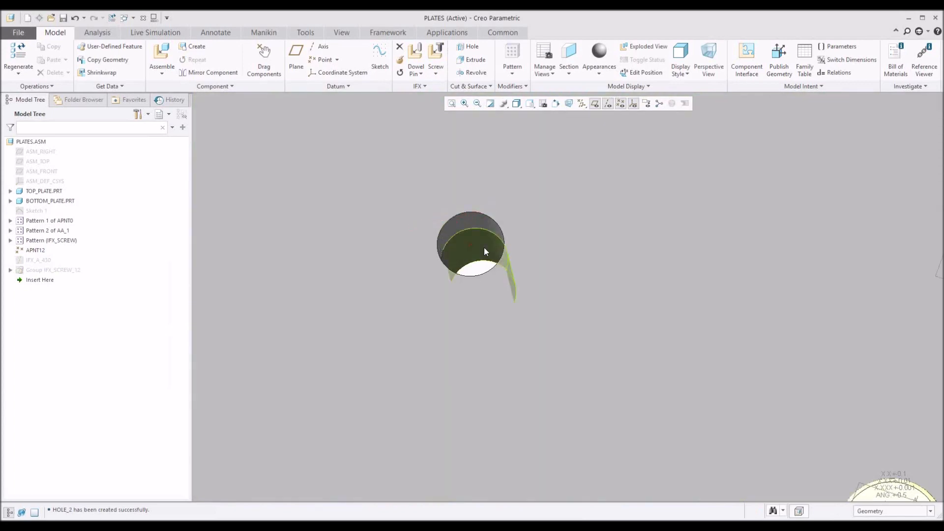
scroll(484, 251, up, 3)
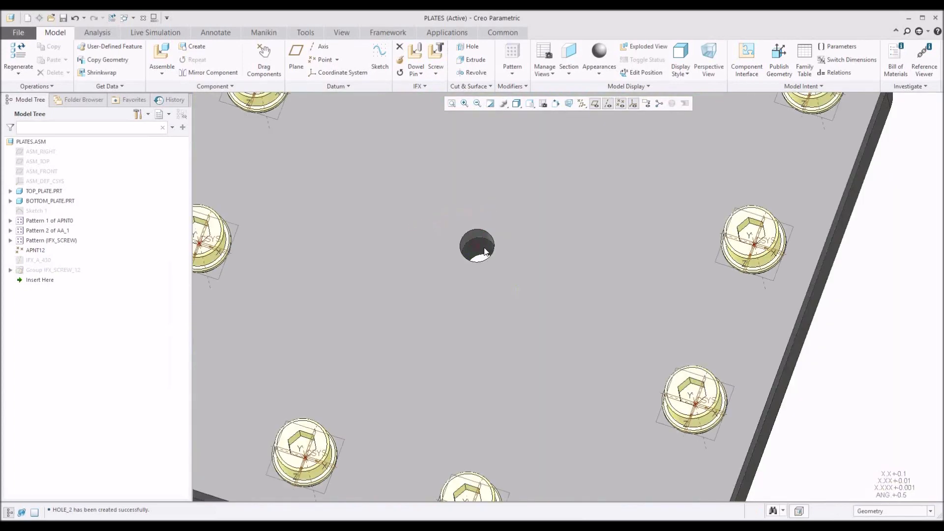
scroll(484, 251, up, 3)
scroll(485, 253, down, 5)
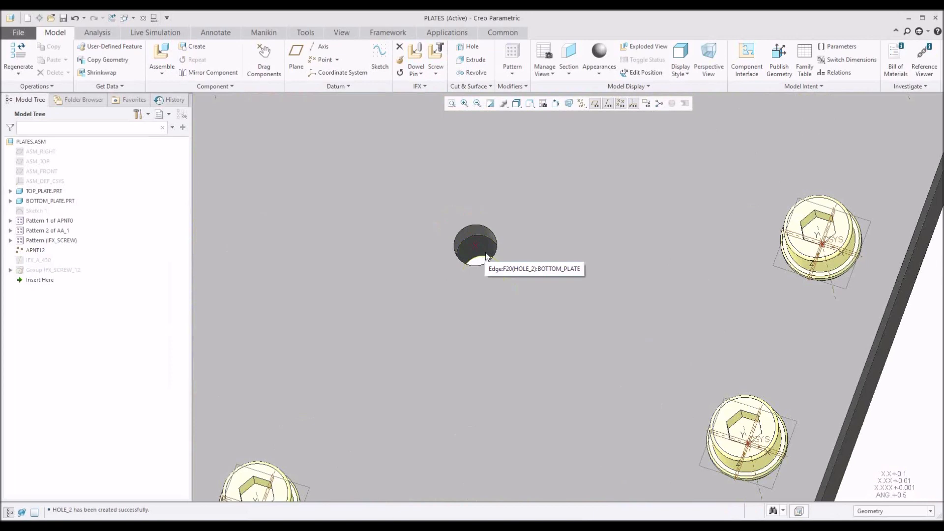
scroll(486, 254, up, 3)
mouse_move(485, 253)
shift+middle_down()
mouse_move(471, 277)
mouse_move(470, 256)
shift+middle_up()
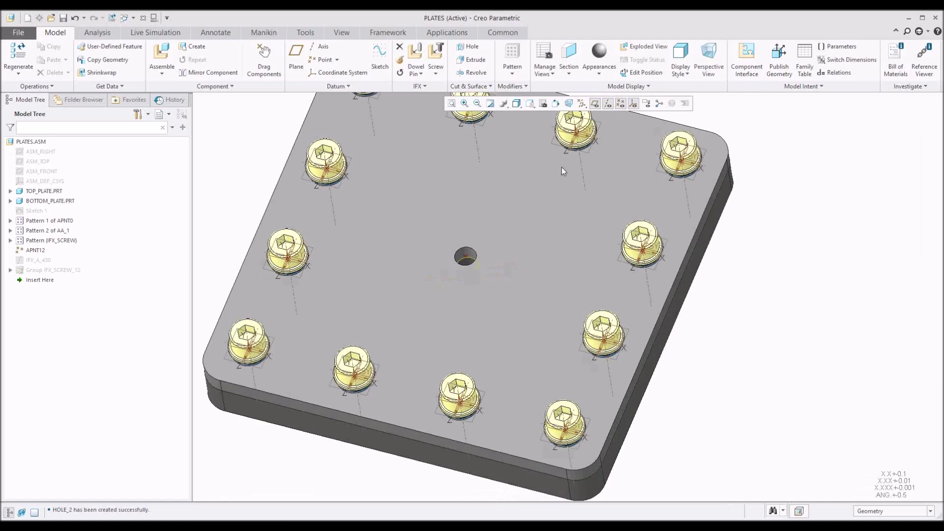
Measure the diameter of the central hole in the top plate and in the bottom plate.
click(97, 33)
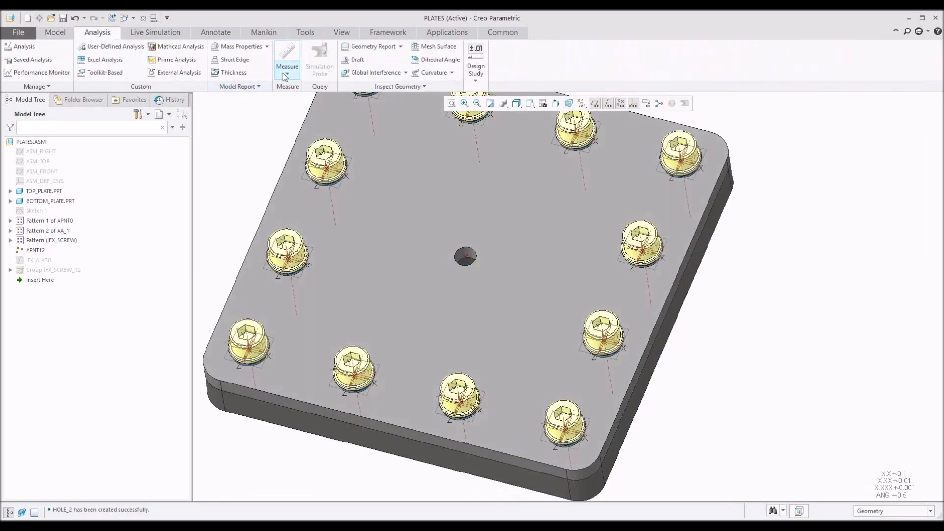
click(283, 73)
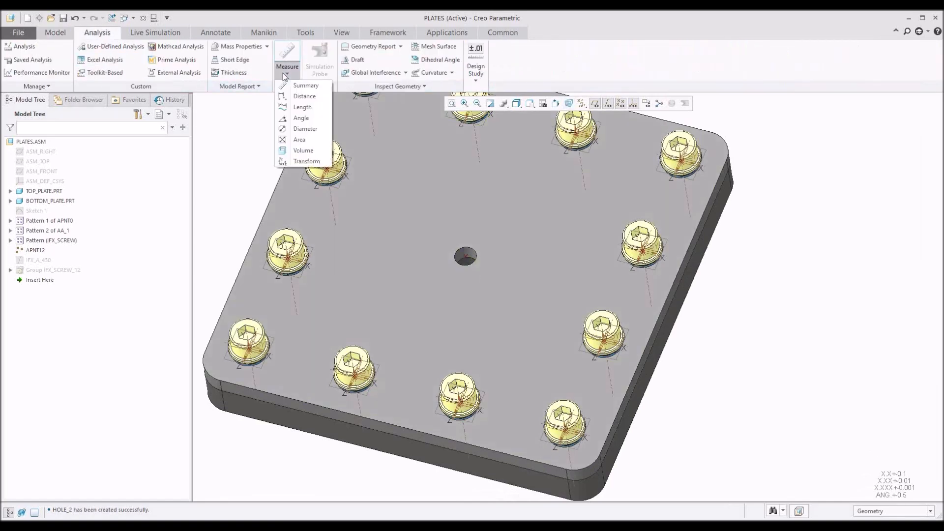
click(301, 129)
scroll(464, 251, down, 4)
click(464, 252)
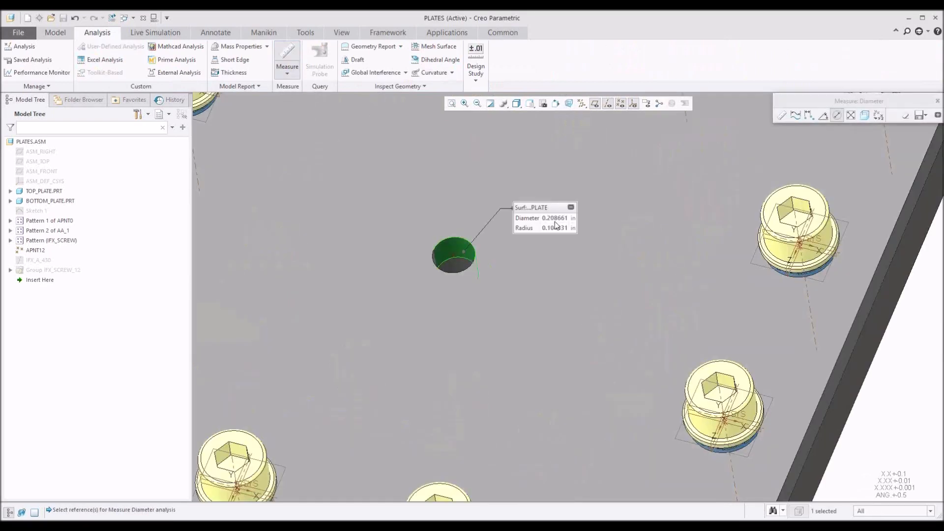
click(453, 266)
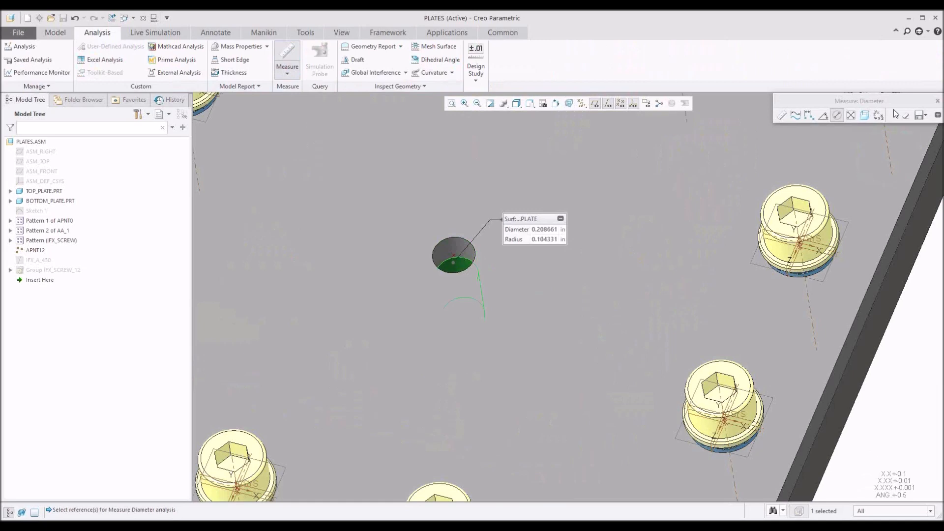
click(937, 102)
click(937, 102)
scroll(570, 236, down, 5)
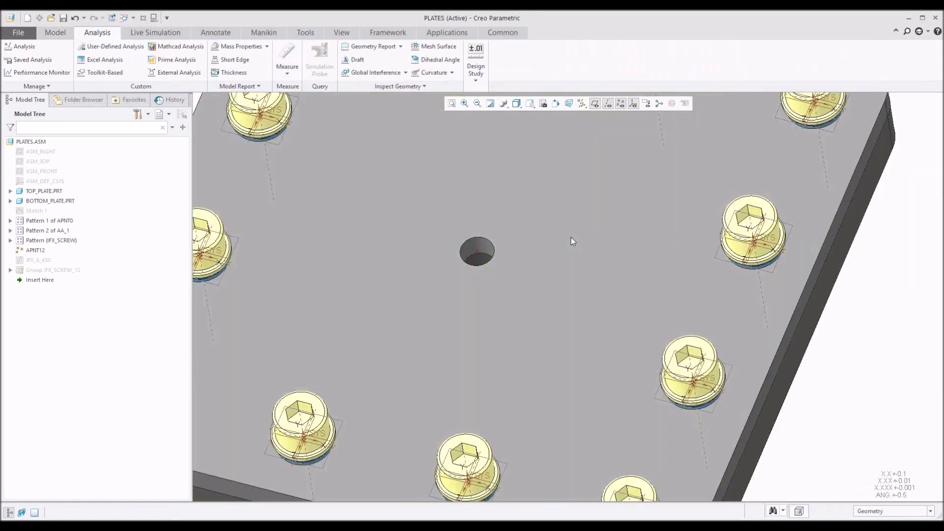
Delete the hidden central screw fastener together with its holes in both plates.
click(37, 269)
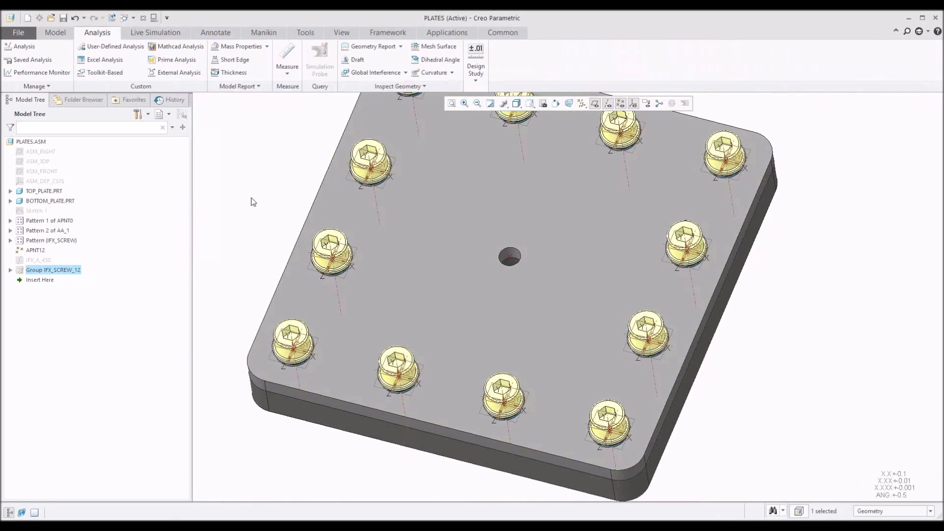
click(57, 34)
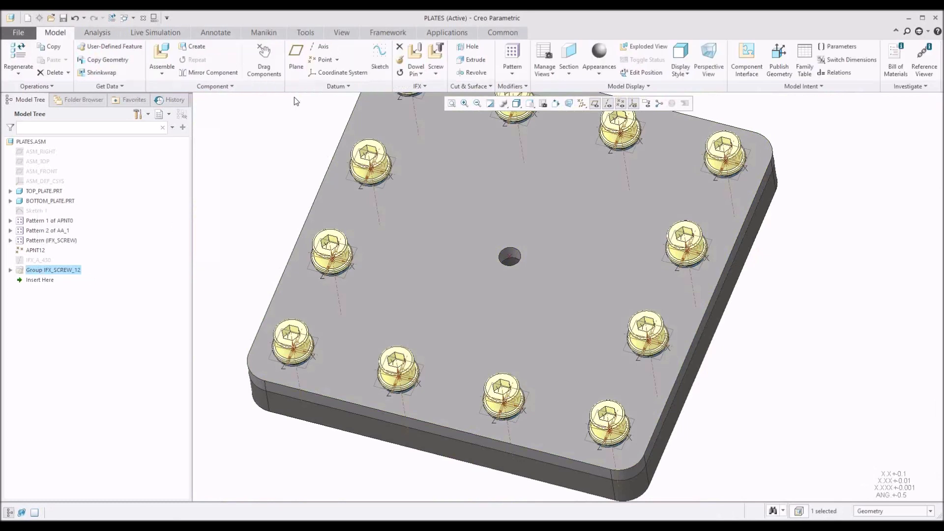
click(397, 49)
click(455, 290)
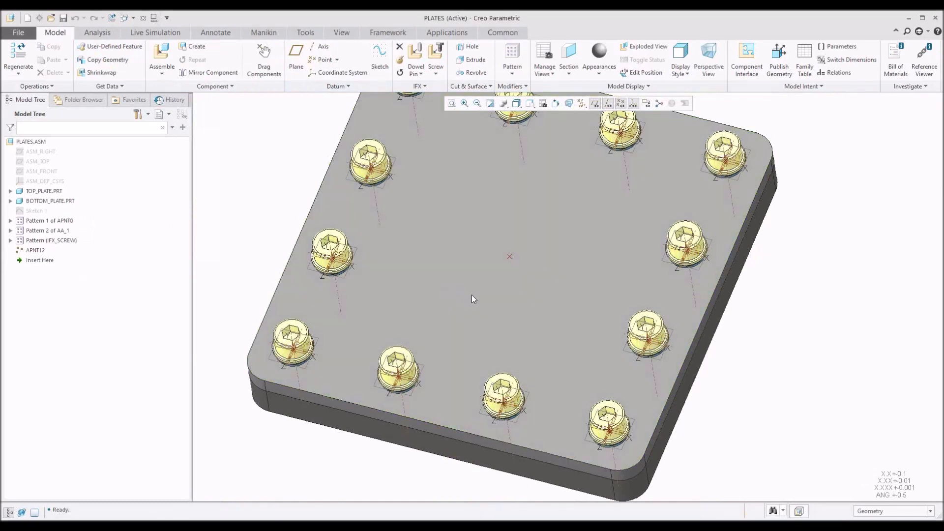
middle_drag(471, 294, 520, 275)
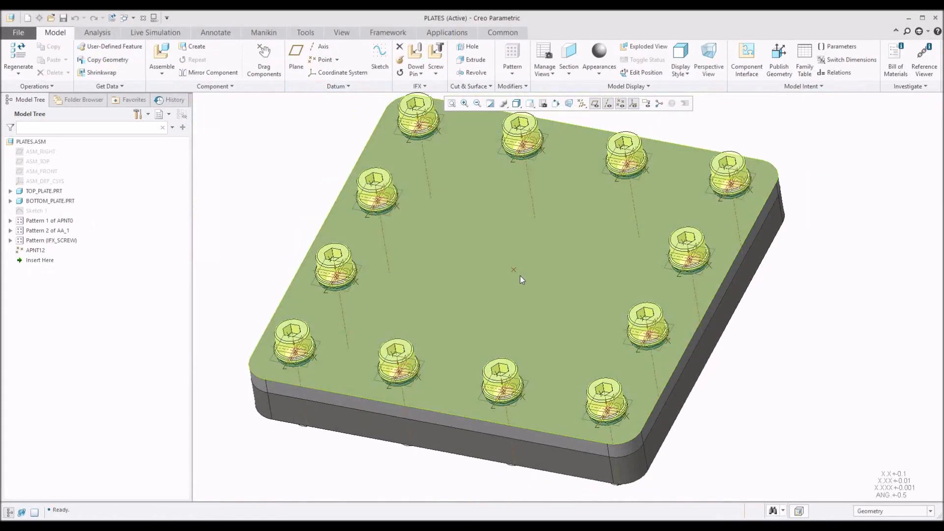
scroll(521, 273, up, 1)
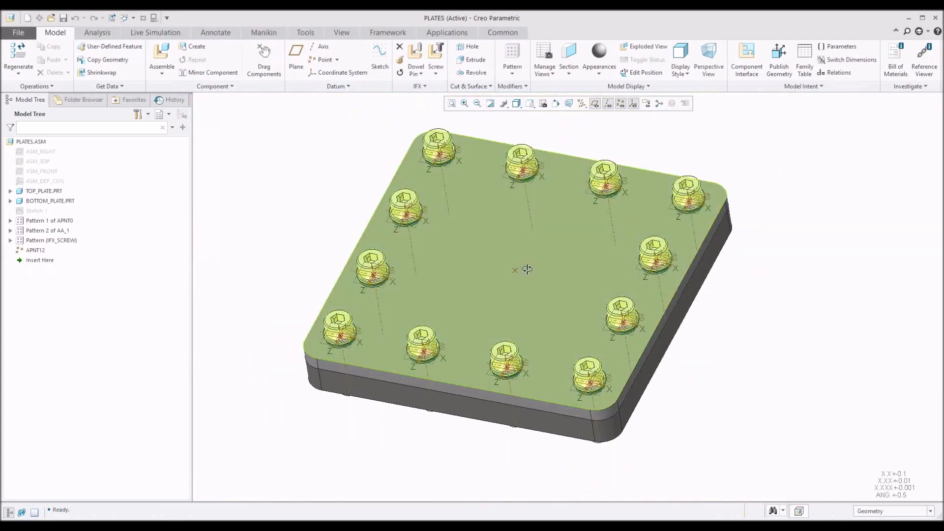
middle_drag(521, 274, 552, 245)
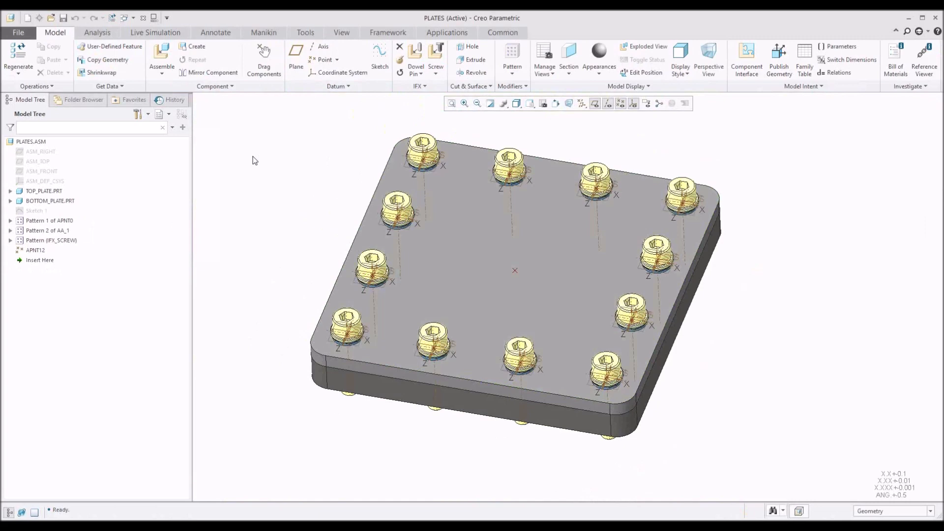
Start a Point pattern of the central datum point and open its internal sketch on the top plate's upper face.
click(515, 270)
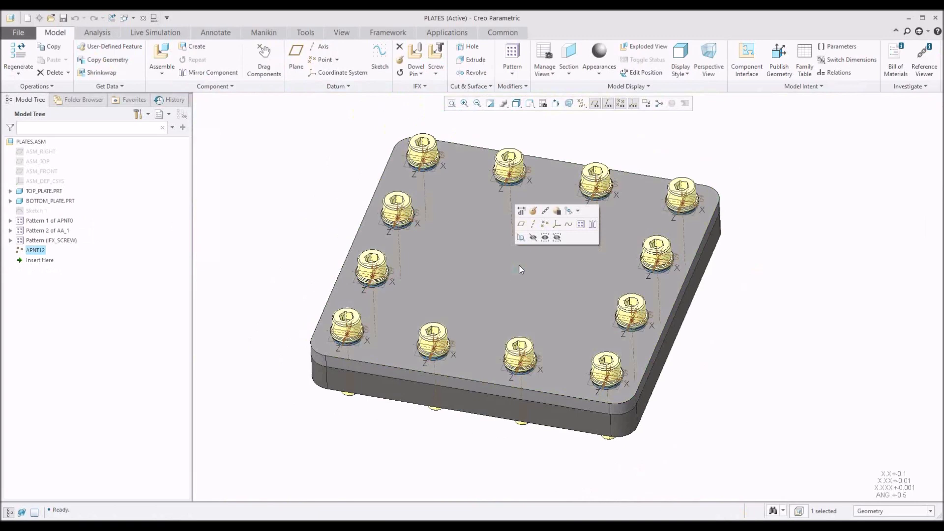
click(511, 77)
click(521, 87)
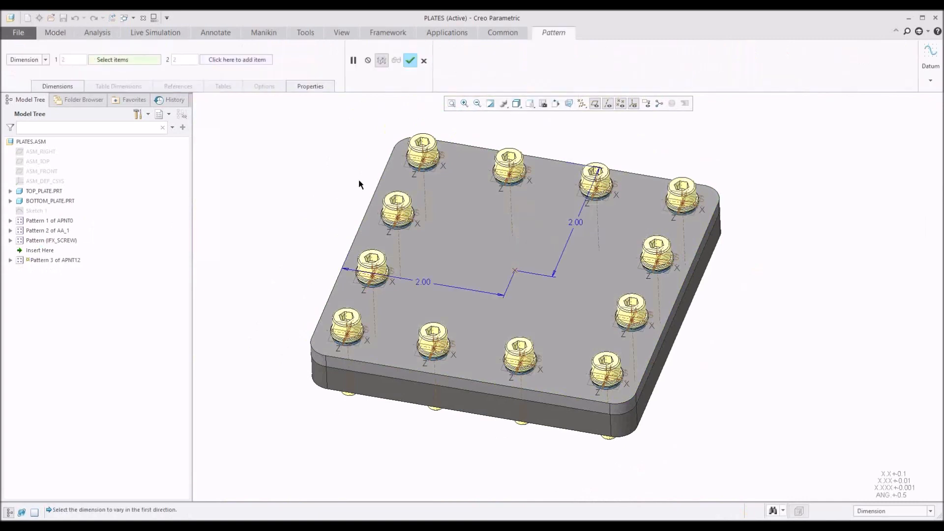
click(47, 60)
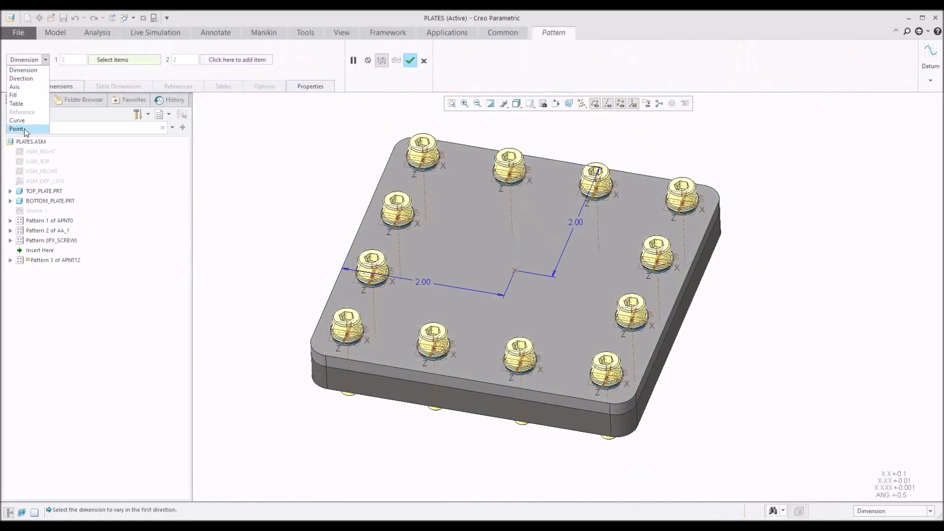
click(24, 129)
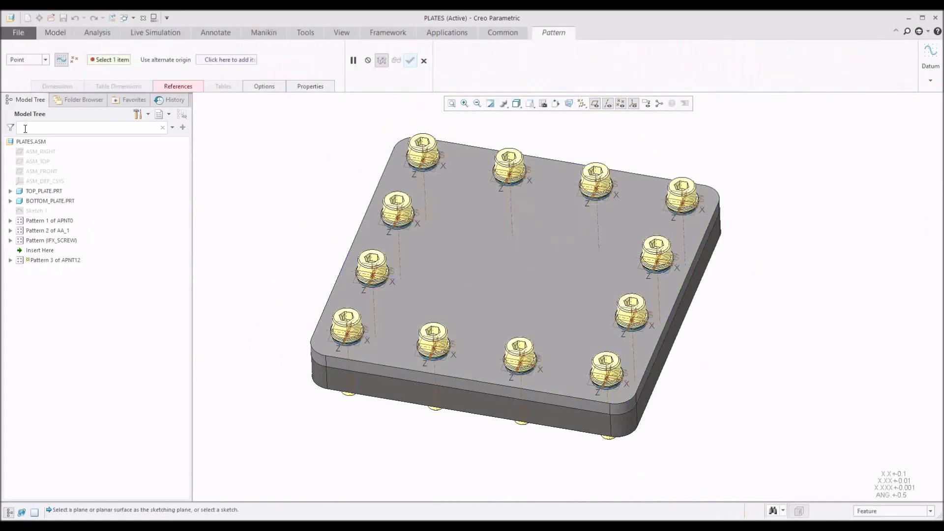
click(178, 87)
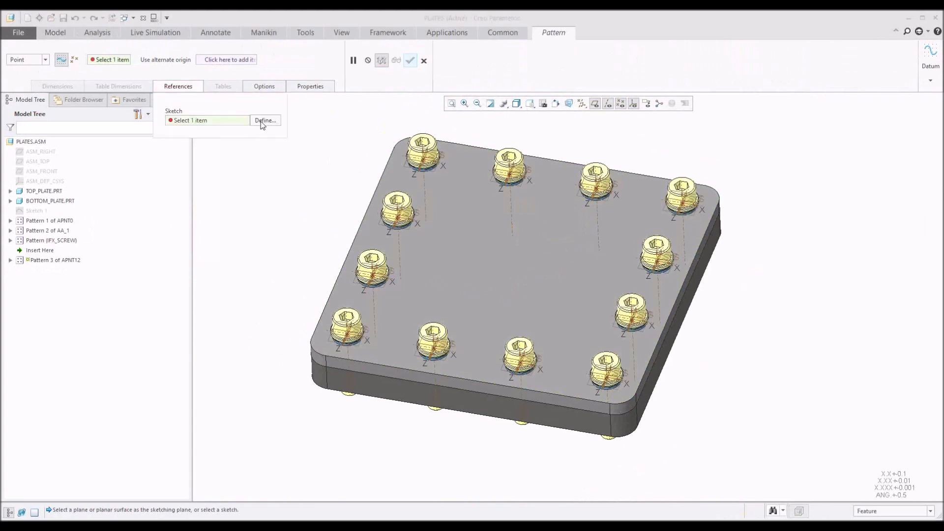
click(264, 120)
click(448, 262)
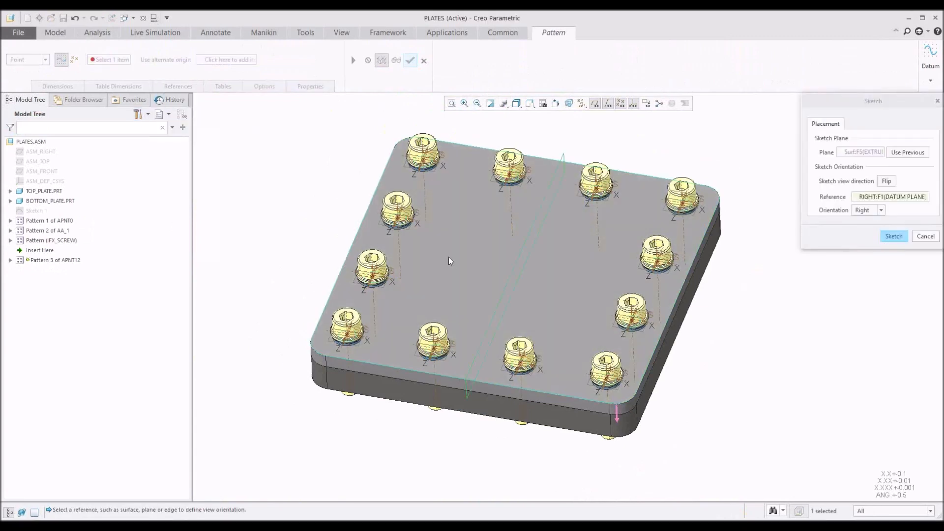
click(888, 237)
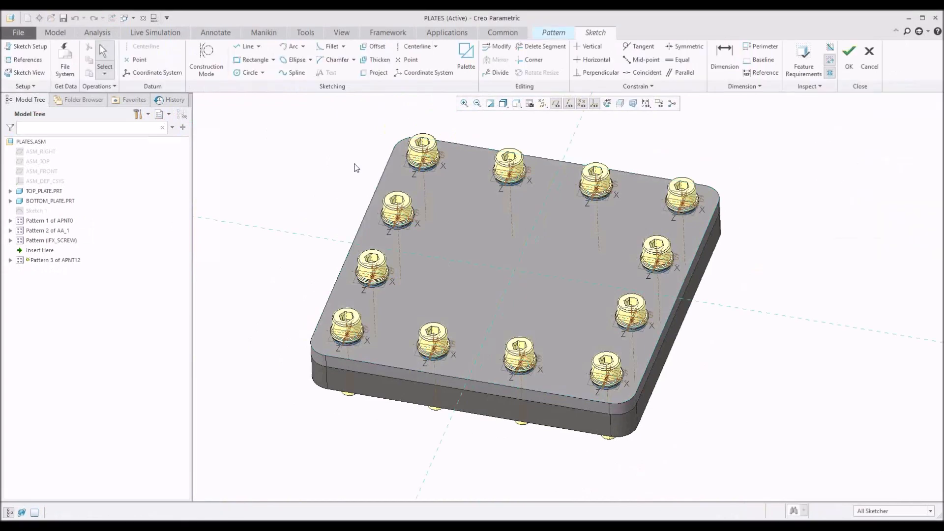
Sketch four datum points around the plate centre, about 0.4 to 1.0 from each centreline, and complete the point pattern.
click(134, 60)
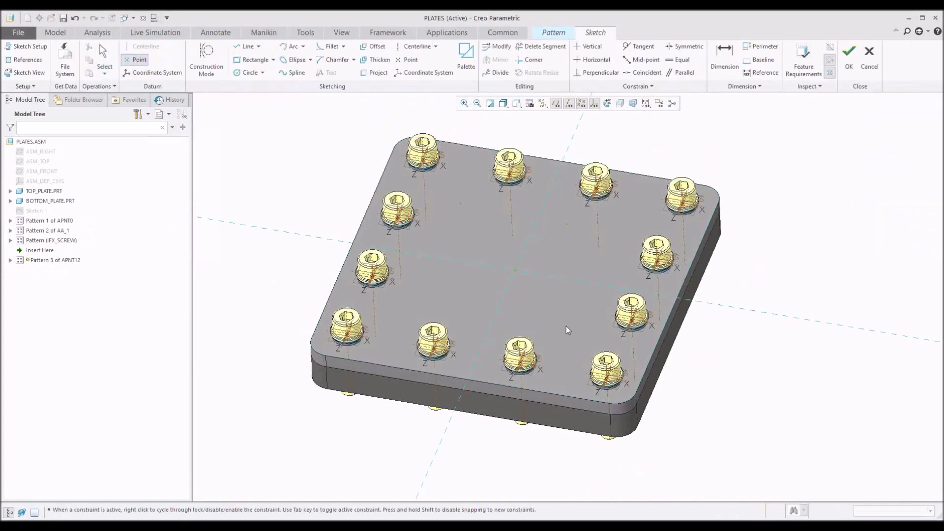
middle_click(523, 257)
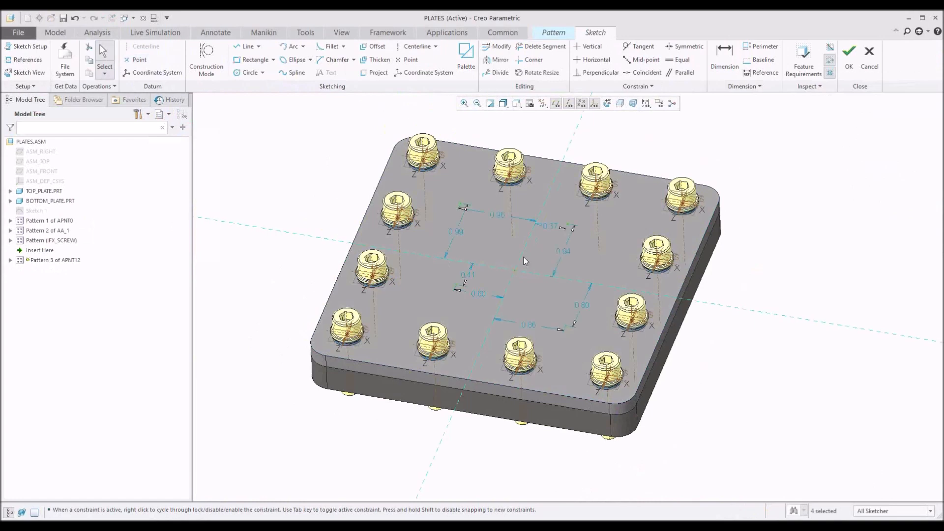
scroll(467, 207, down, 2)
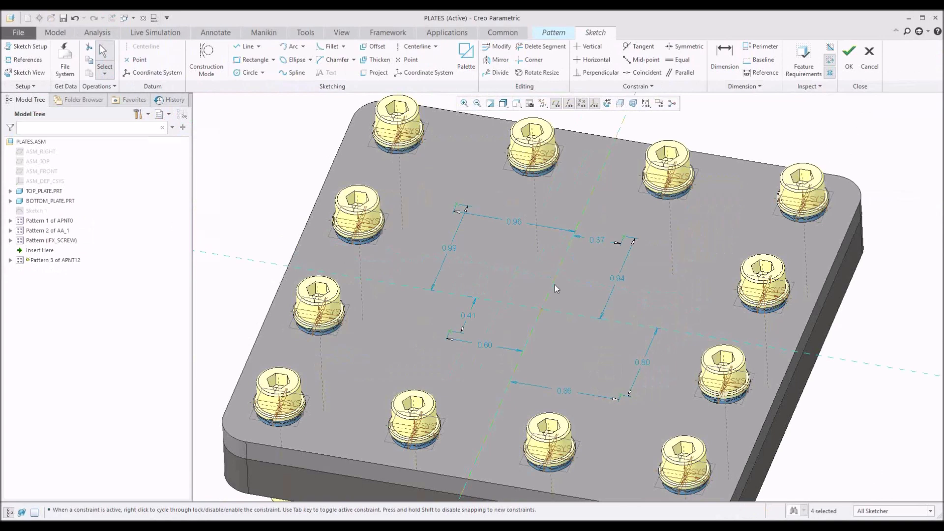
scroll(555, 289, up, 1)
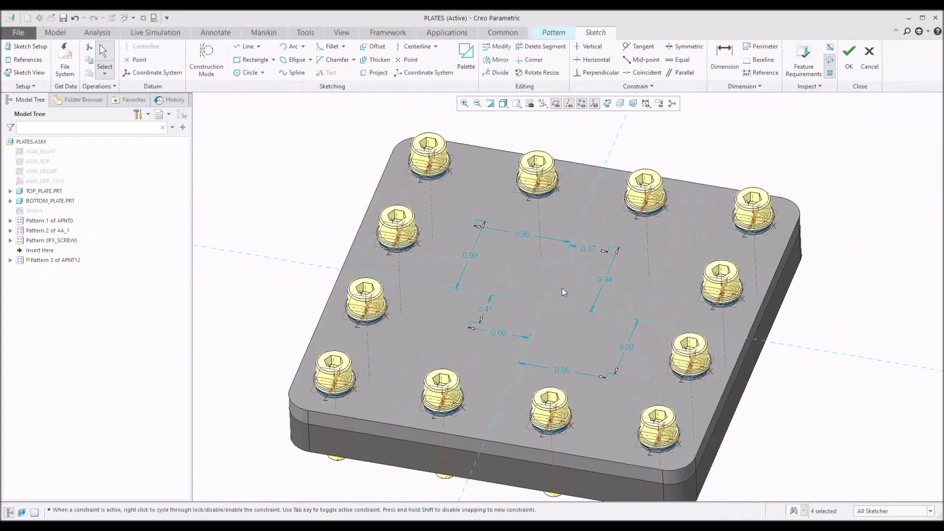
click(848, 64)
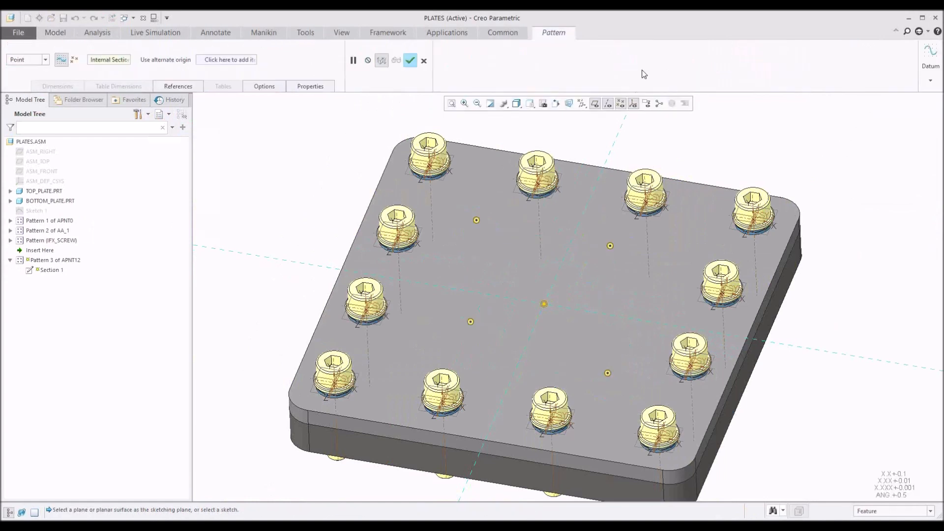
click(410, 61)
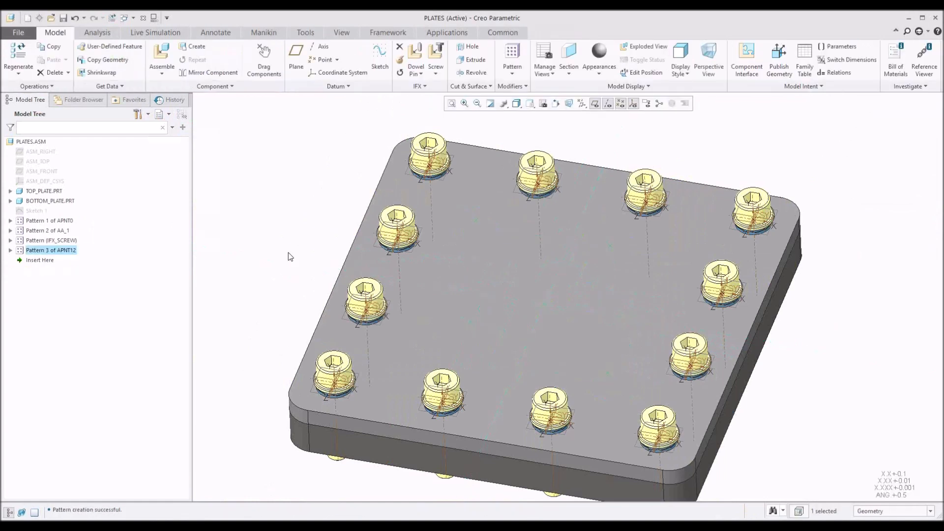
click(315, 237)
middle_drag(316, 235, 316, 231)
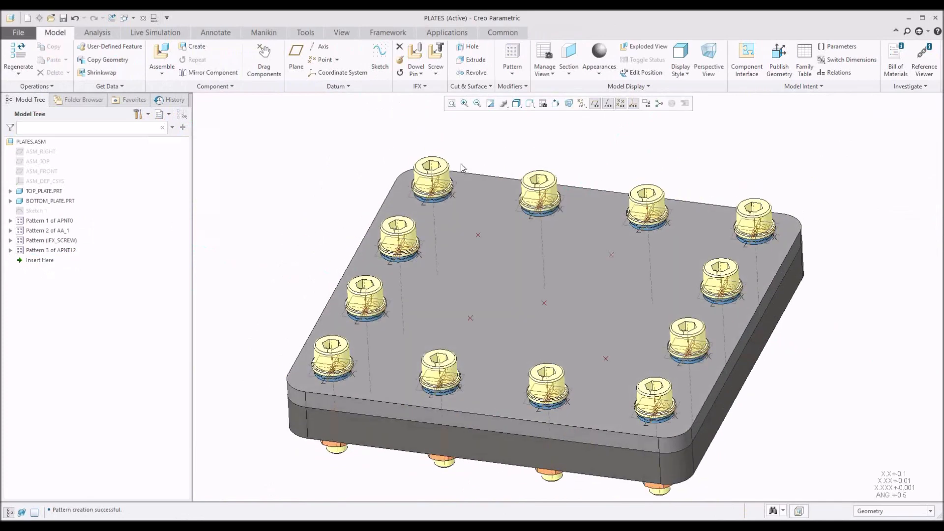
click(436, 63)
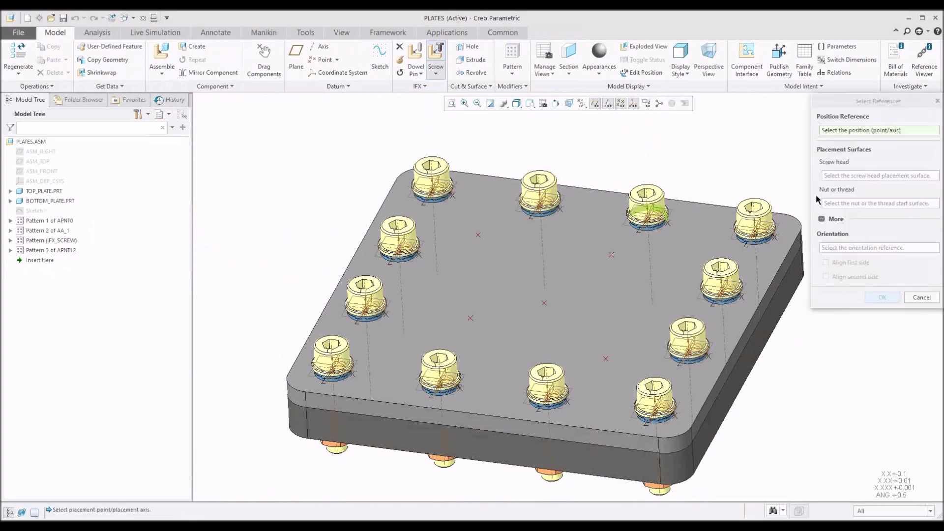
click(544, 305)
click(607, 294)
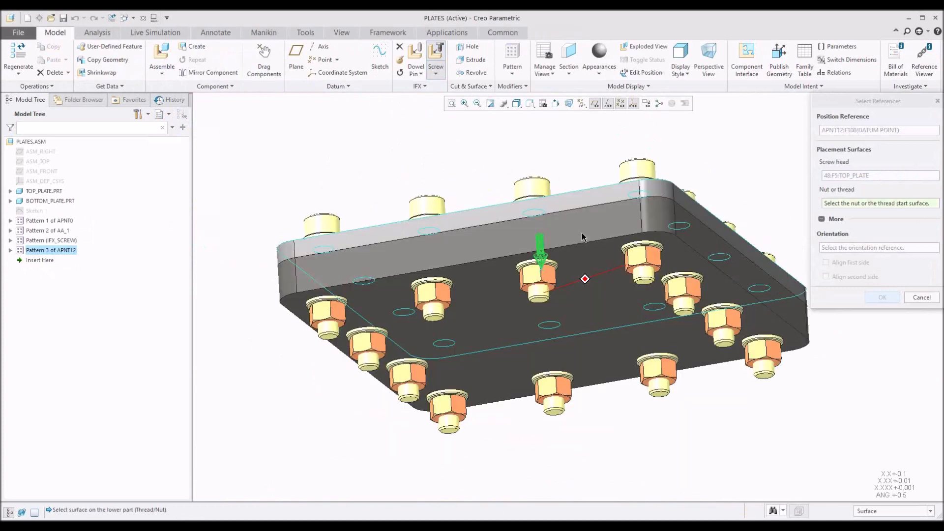
click(591, 286)
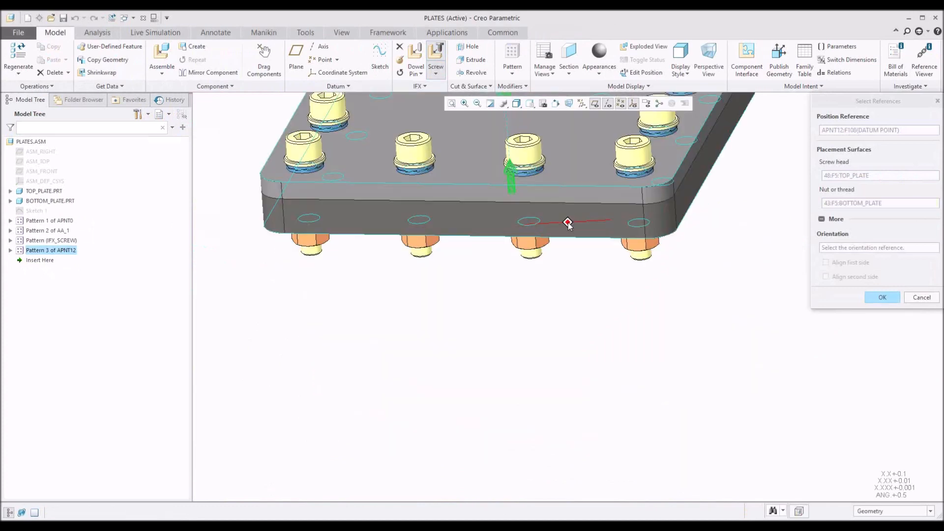
click(883, 298)
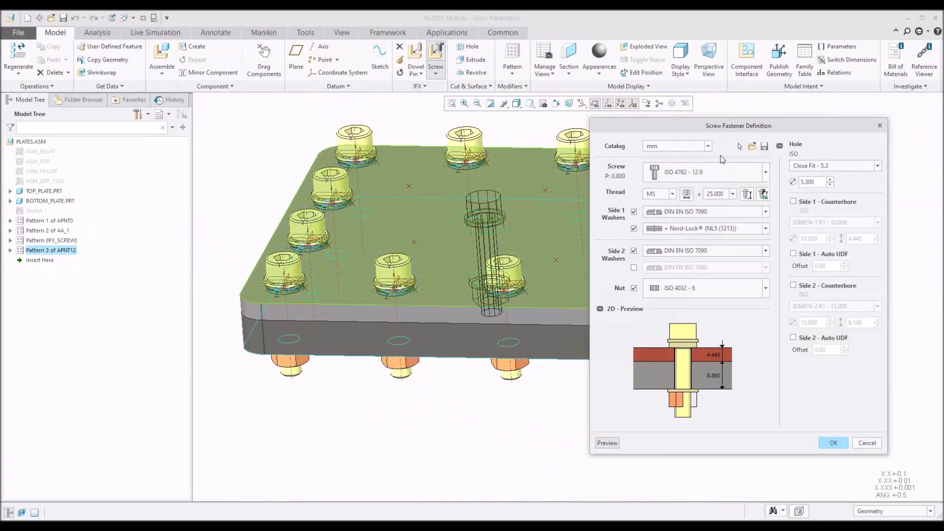
click(707, 146)
click(683, 166)
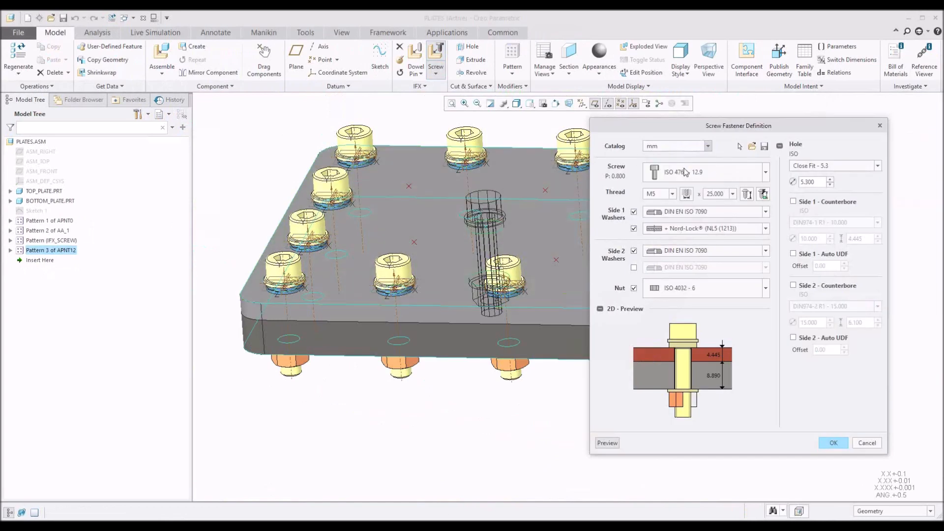
click(765, 172)
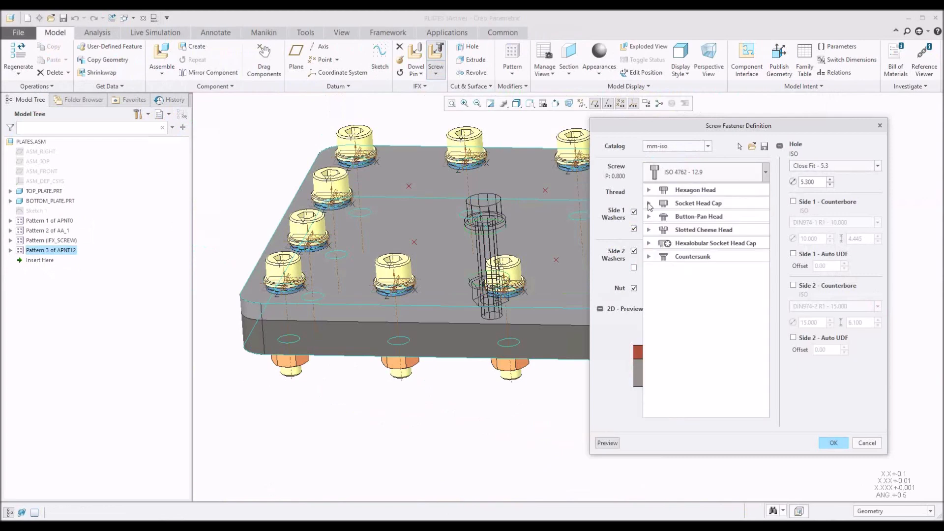
click(648, 204)
click(649, 204)
click(649, 243)
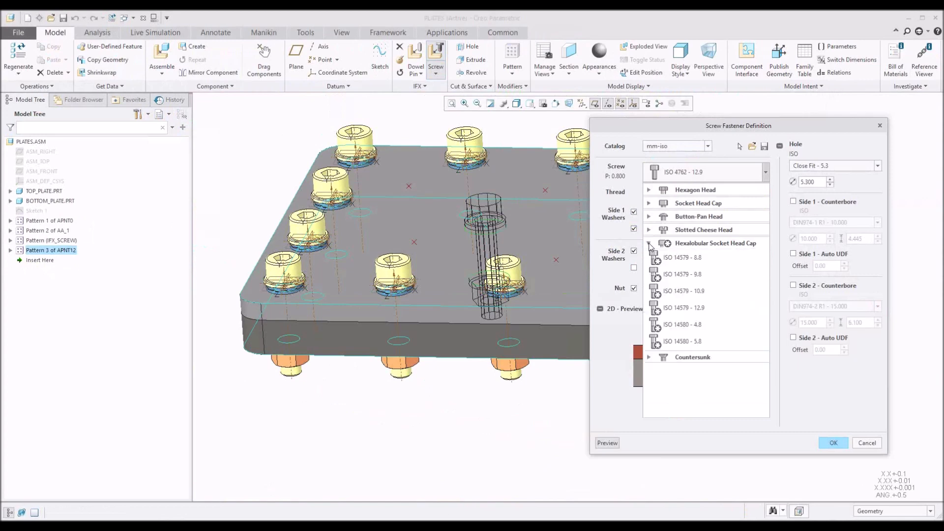
click(686, 260)
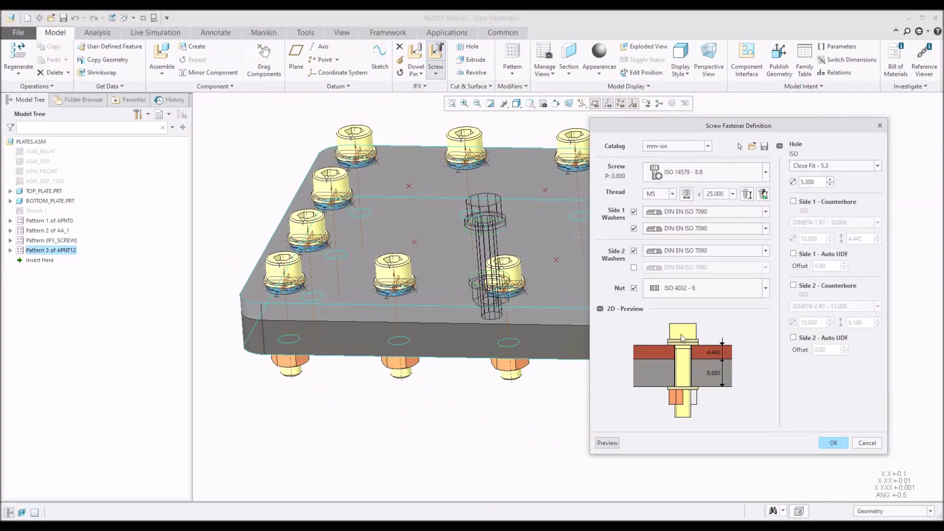
click(634, 212)
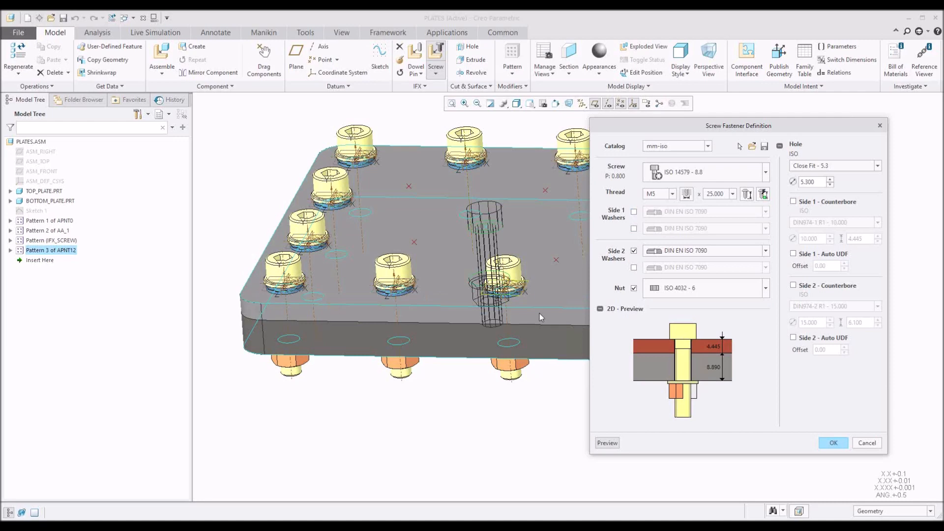
click(868, 444)
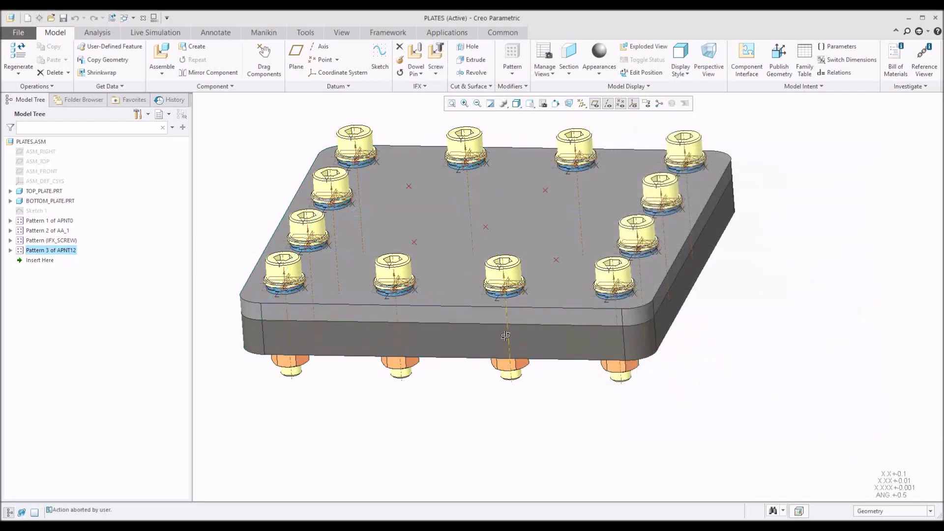
Begin a screw fastener at the central point, with the head on the bottom plate's outer face and the nut on the top plate's.
middle_drag(506, 334, 532, 233)
scroll(532, 233, up, 3)
middle_drag(500, 325, 487, 301)
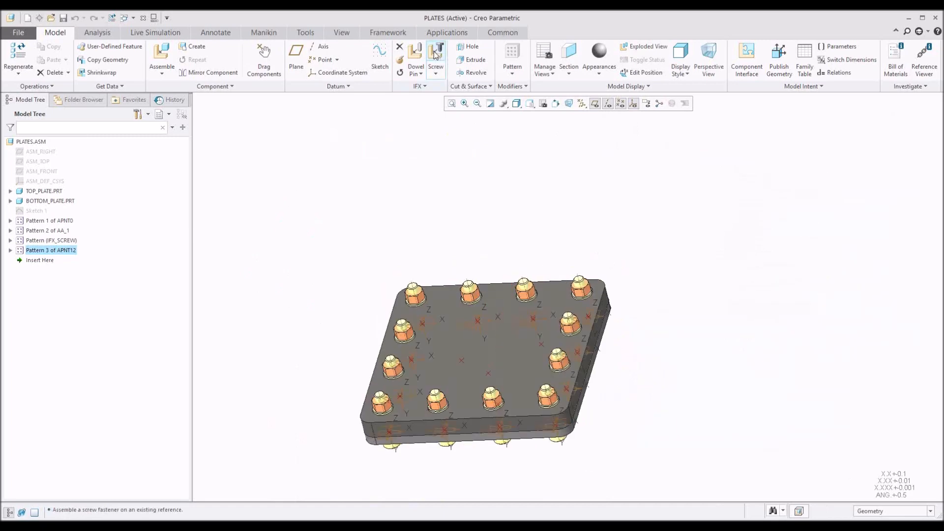
click(435, 55)
scroll(544, 328, down, 2)
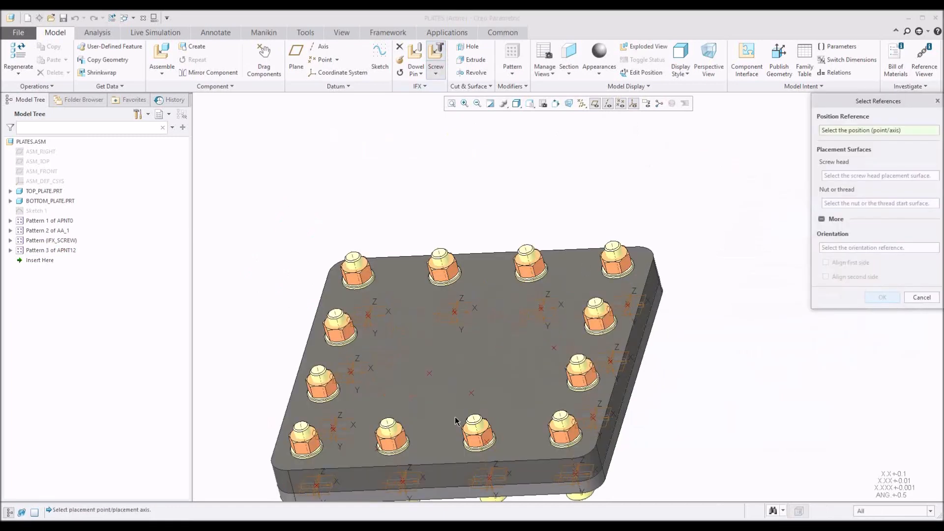
click(474, 394)
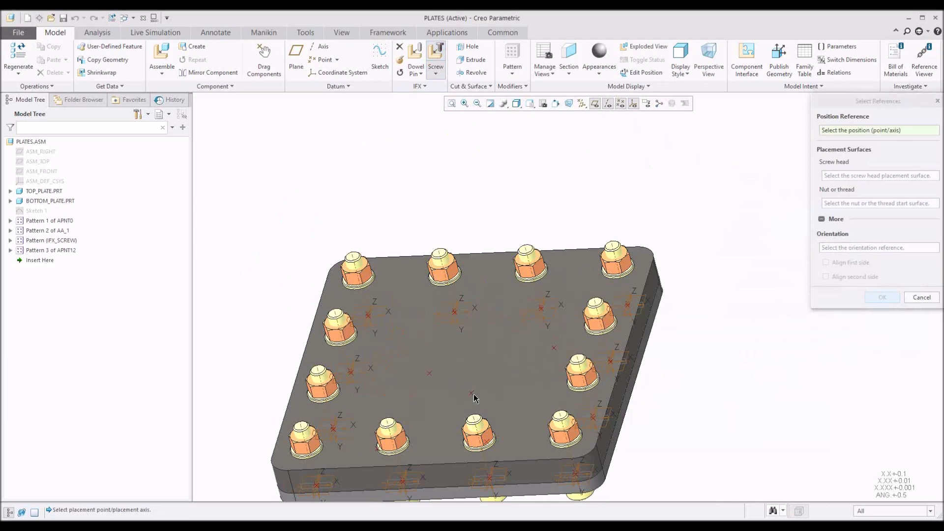
click(498, 322)
middle_drag(498, 323, 508, 372)
click(505, 367)
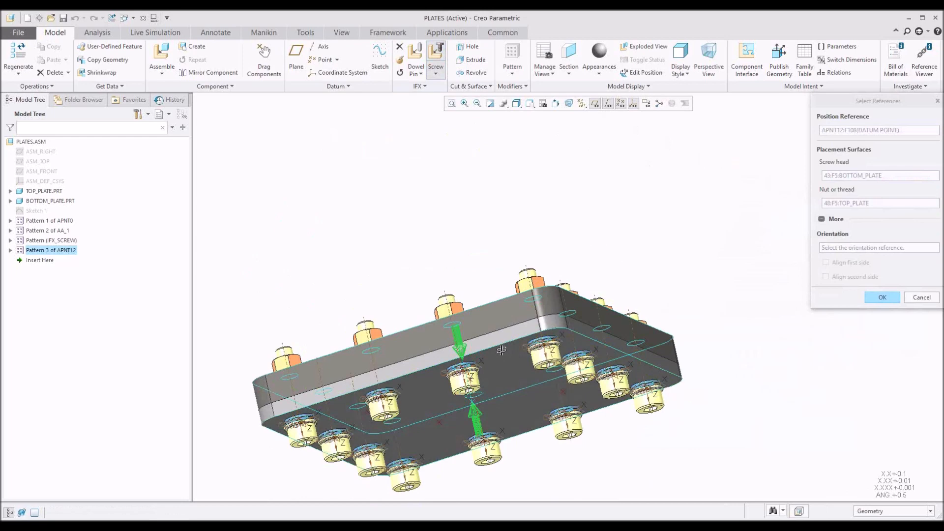
key(ctrl+d)
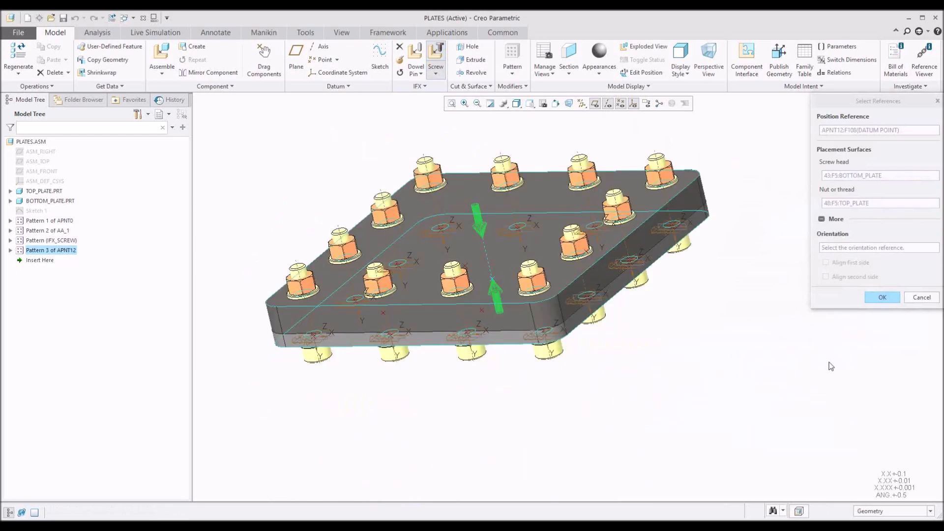
click(877, 296)
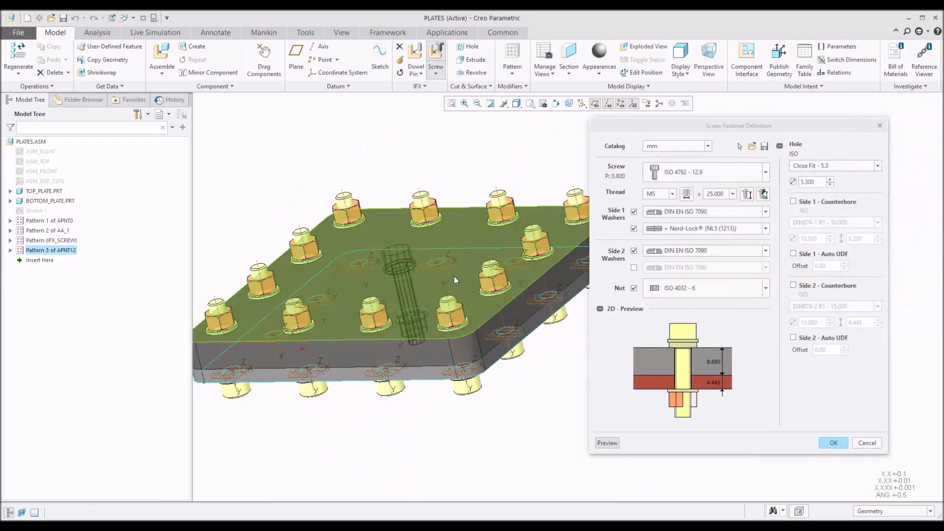
Remove both Side 1 washers from the screw fastener and add a Side 1 counterbore for the screw head.
click(633, 212)
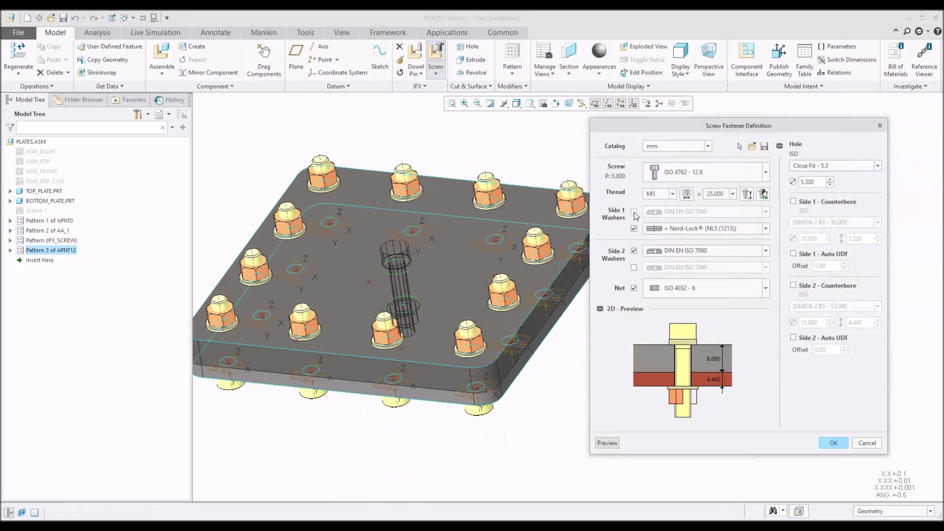
click(633, 229)
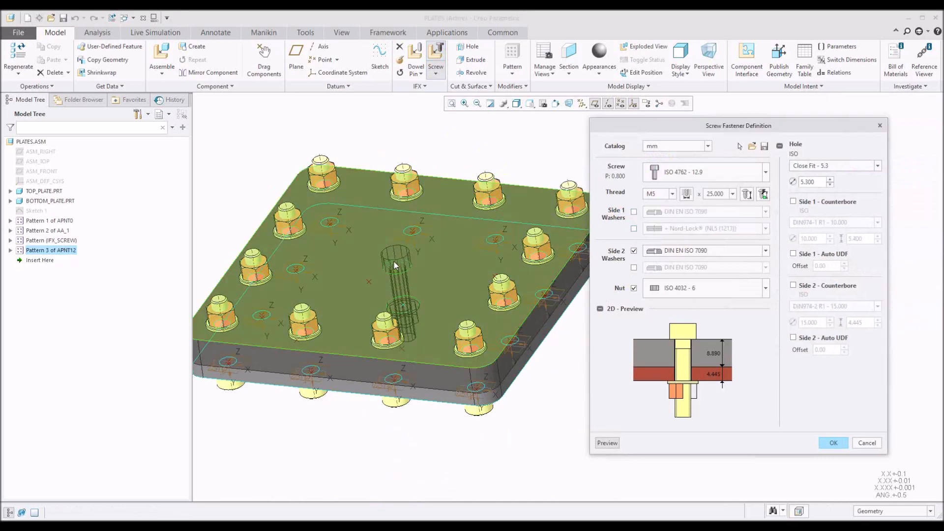
scroll(394, 261, up, 3)
middle_drag(418, 241, 415, 202)
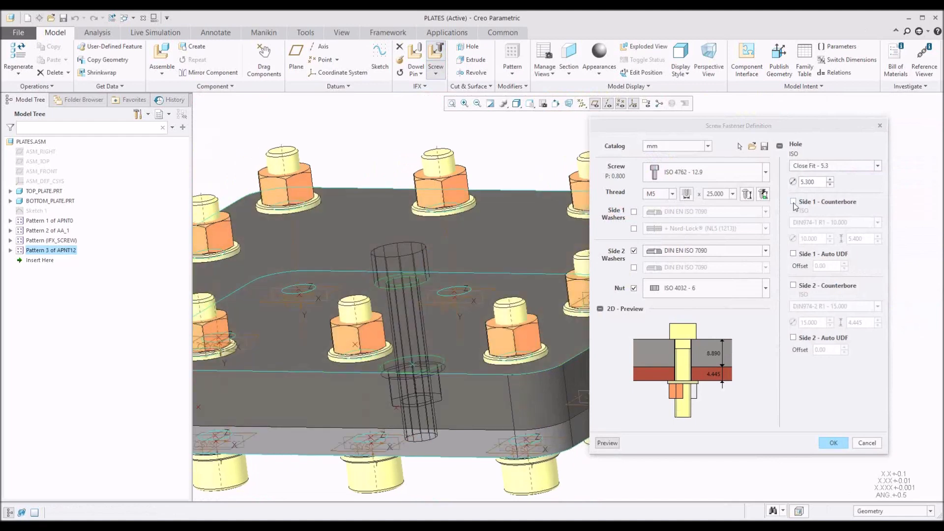
click(793, 202)
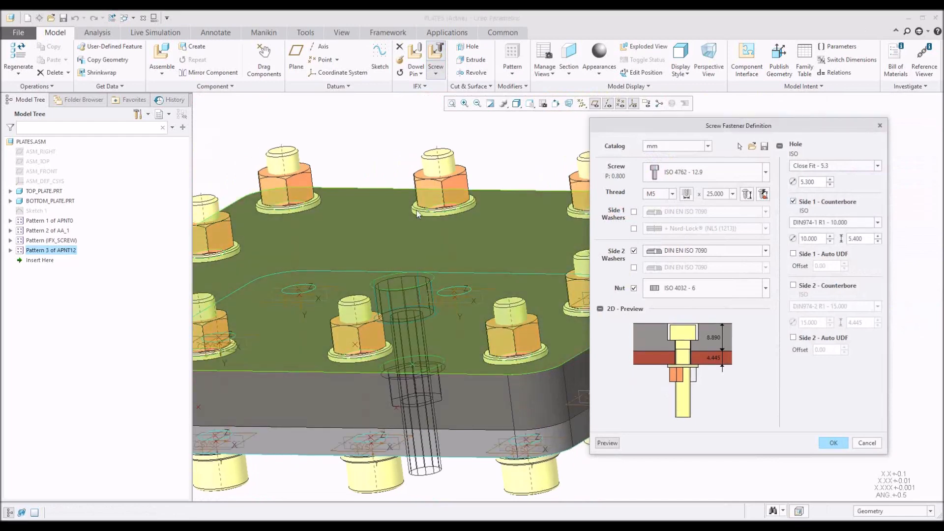
middle_drag(429, 226, 428, 229)
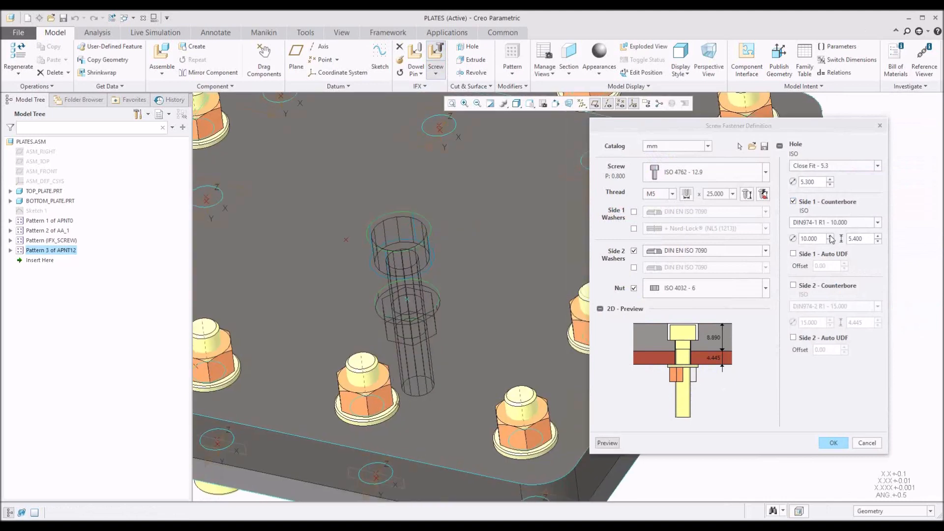
Set the Side 1 counterbore diameter to 12 mm and assemble the screw fastener at the central point as a single instance.
click(830, 236)
click(829, 236)
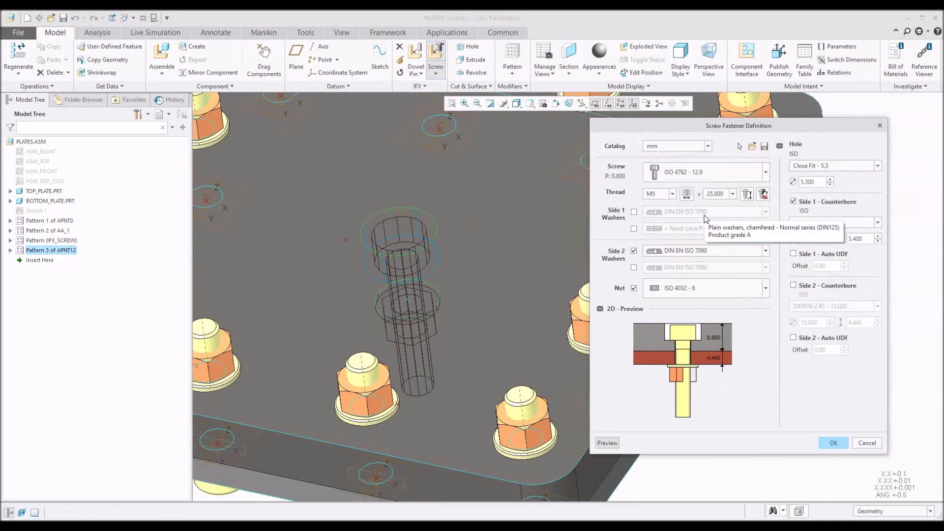
click(832, 443)
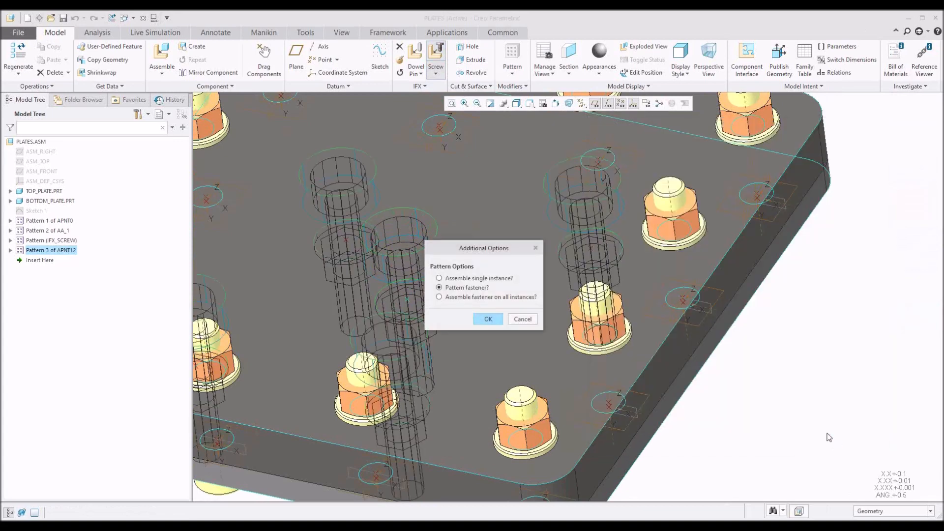
scroll(498, 223, up, 4)
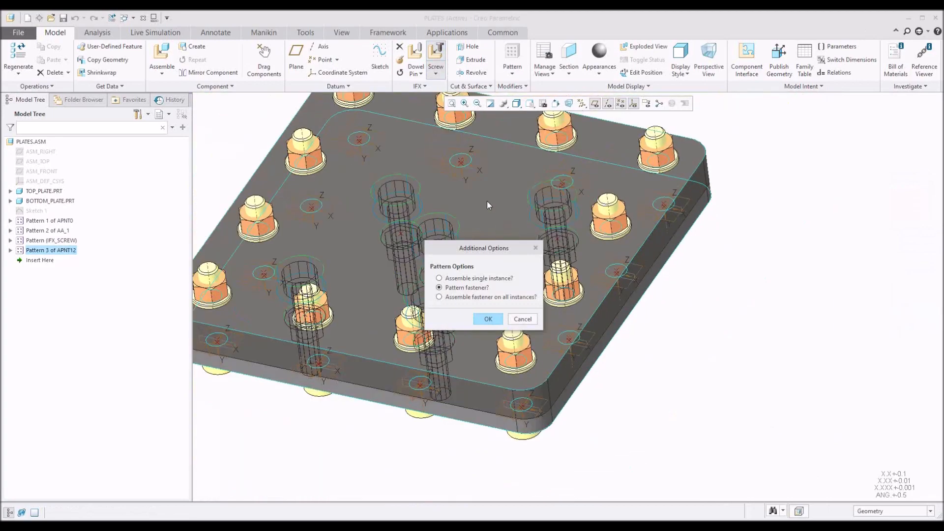
middle_drag(453, 177, 472, 202)
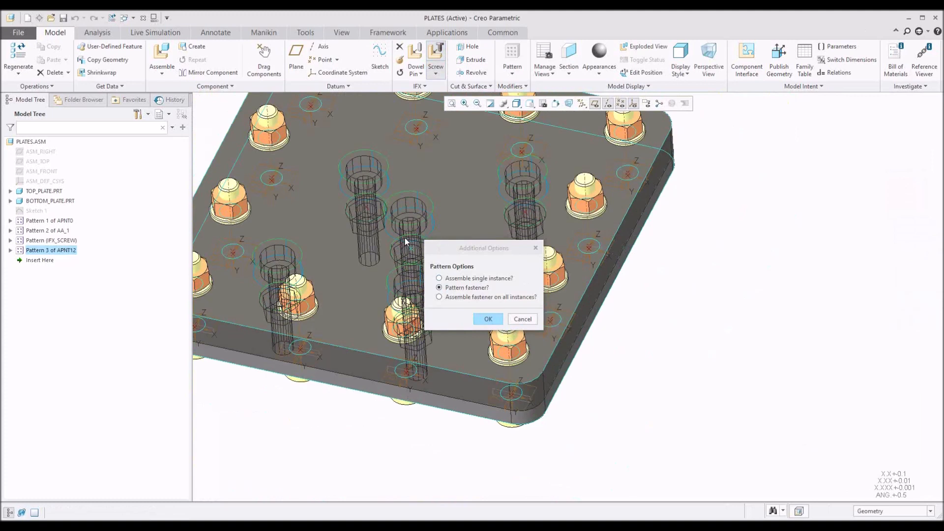
click(439, 278)
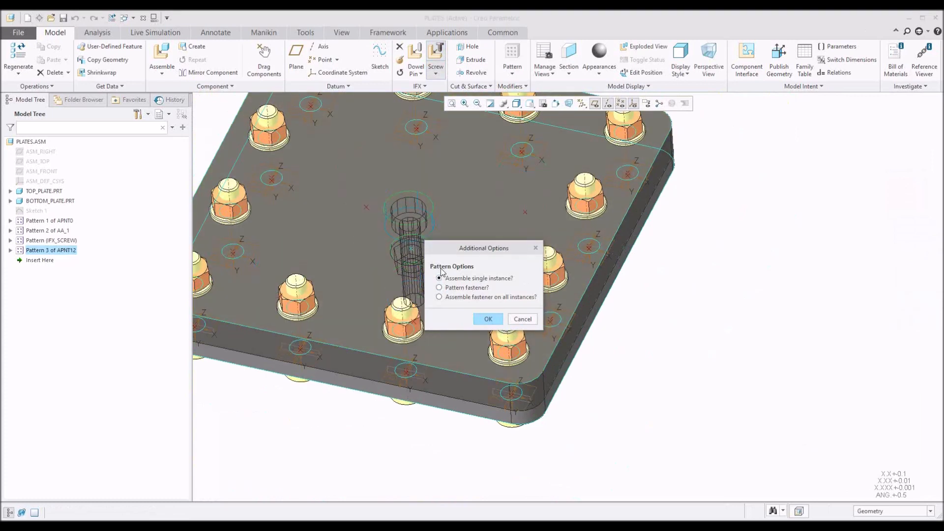
click(488, 320)
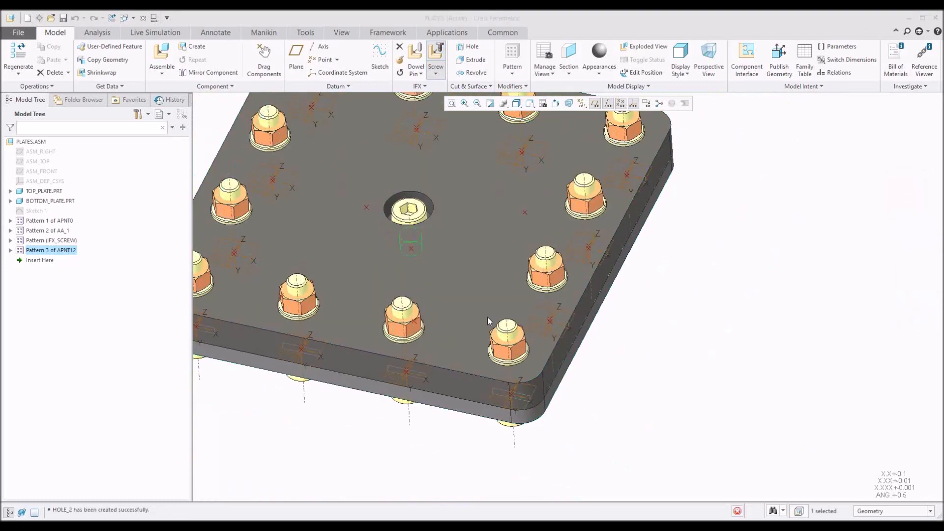
Inspect the central counterbored screw from above and below, and run Check Screw Fasteners on the assembly.
scroll(415, 209, down, 3)
mouse_move(413, 207)
middle_down()
mouse_move(436, 245)
mouse_move(432, 218)
mouse_move(429, 231)
middle_up()
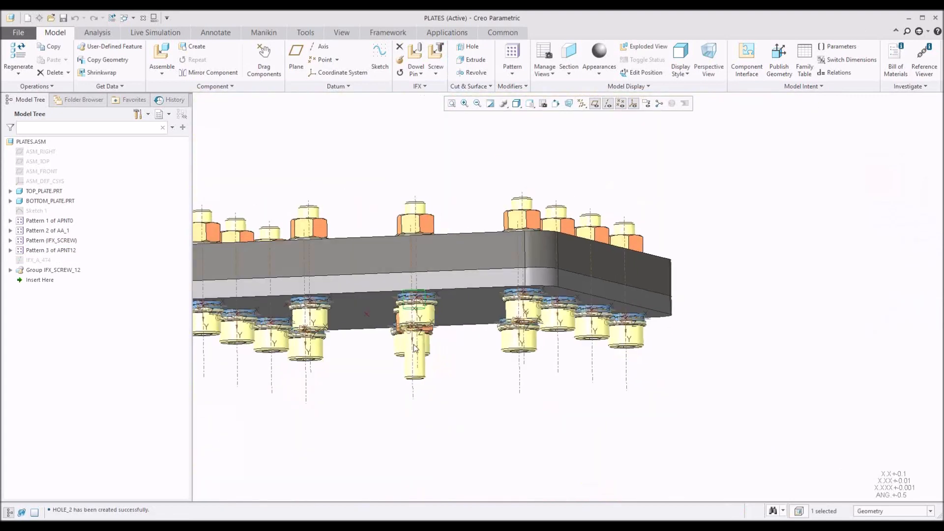
scroll(413, 344, down, 3)
middle_drag(413, 344, 418, 344)
key(ctrl+d)
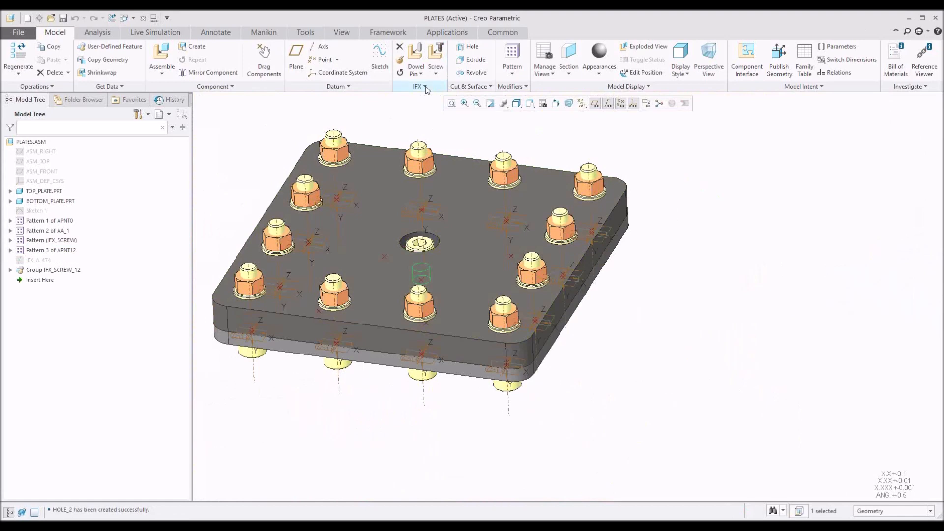
click(425, 86)
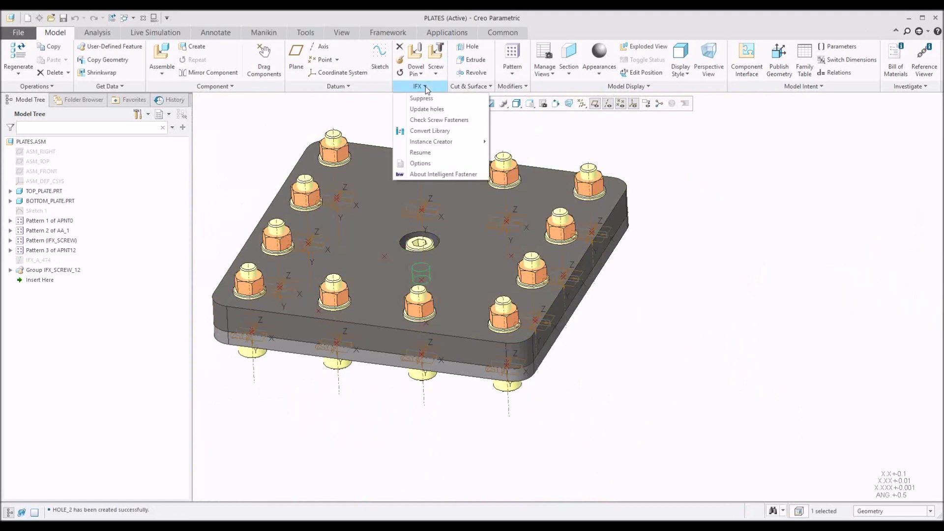
click(435, 123)
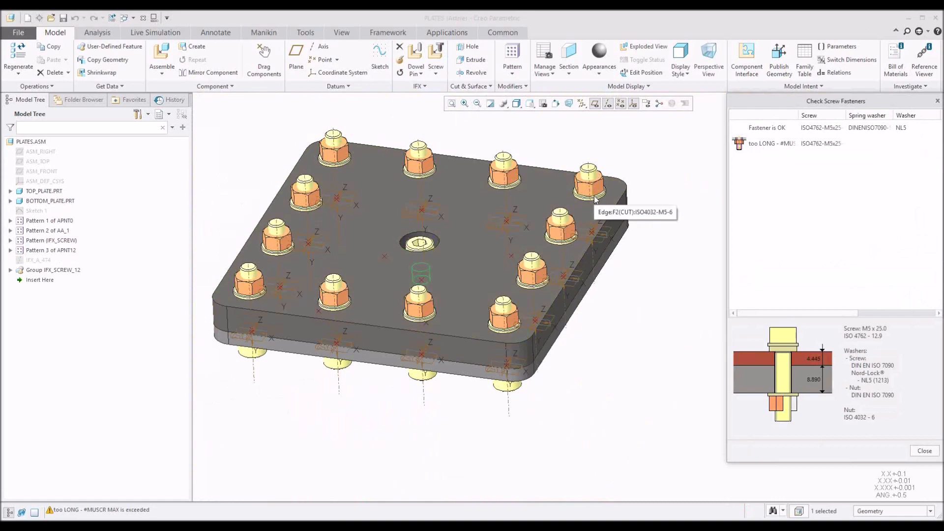
scroll(595, 198, up, 3)
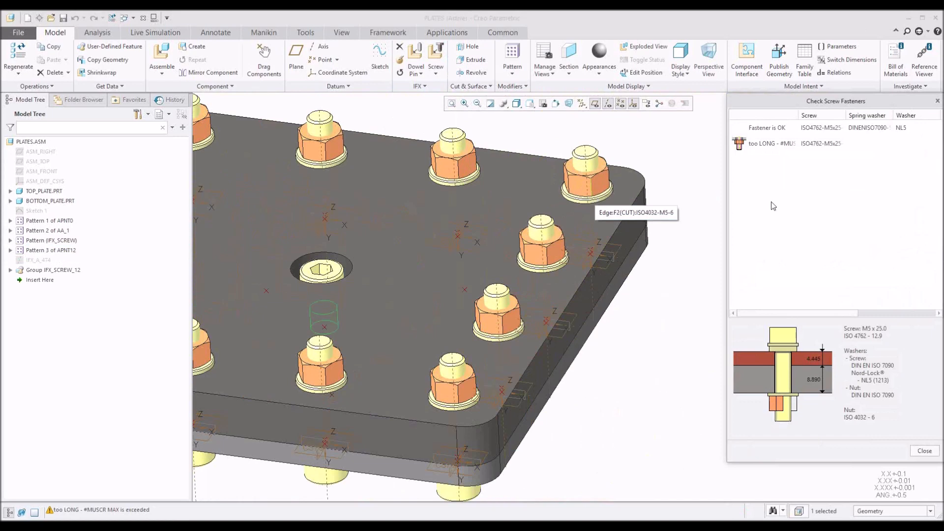
Open the central M5x25 fastener from the check results and automatically adjust its screw length to 20 mm.
click(765, 145)
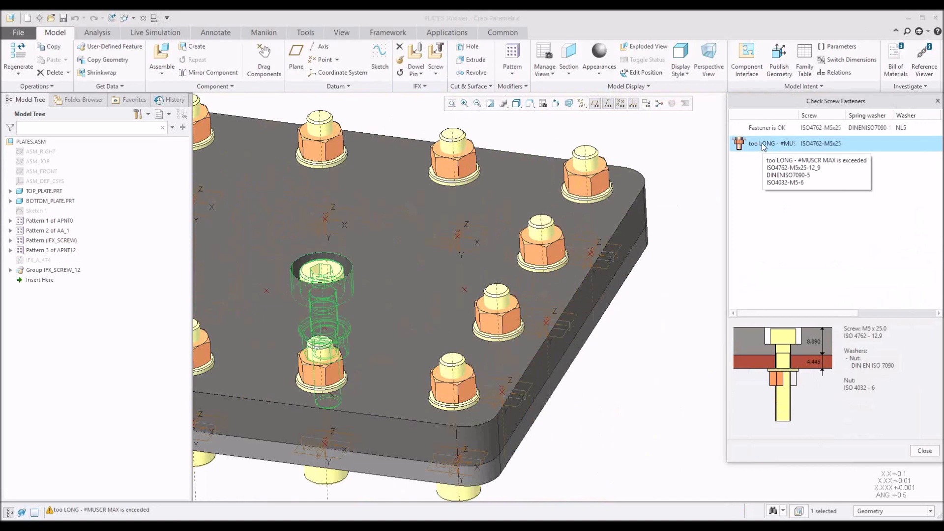
double_click(761, 142)
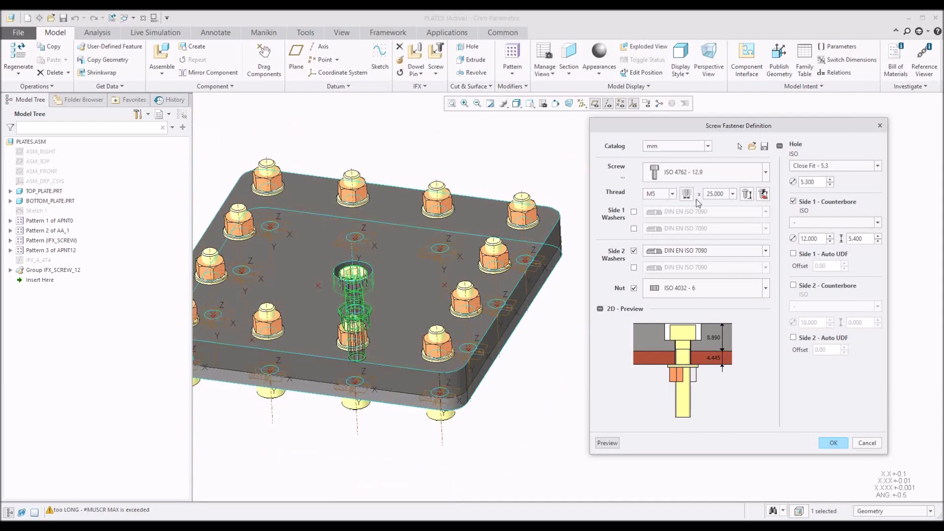
click(745, 196)
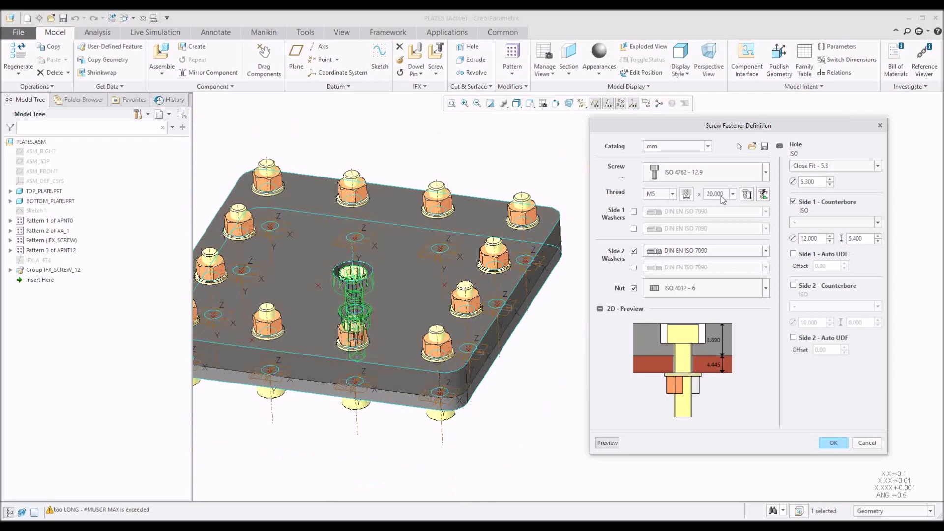
click(830, 443)
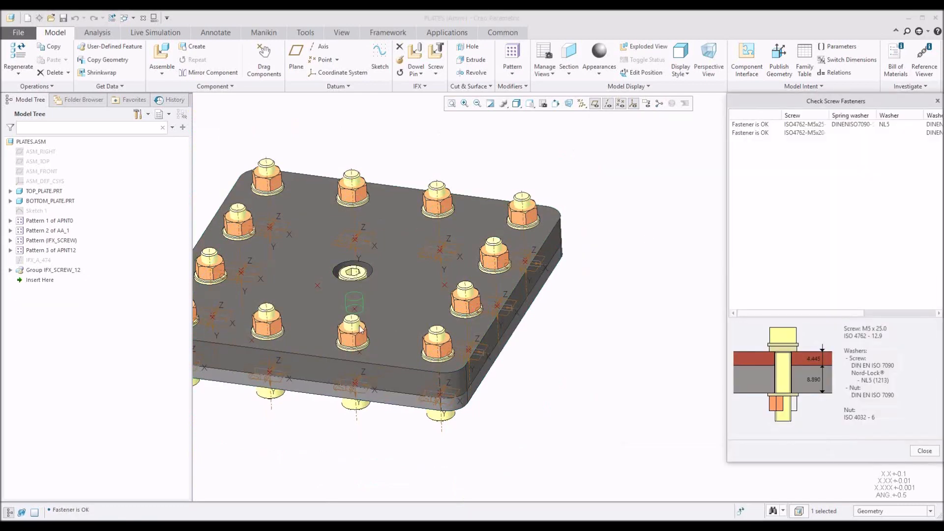
Examine the shortened central screw and its nut beneath the plates, and close the fastener check.
middle_drag(359, 325, 358, 282)
scroll(386, 297, up, 3)
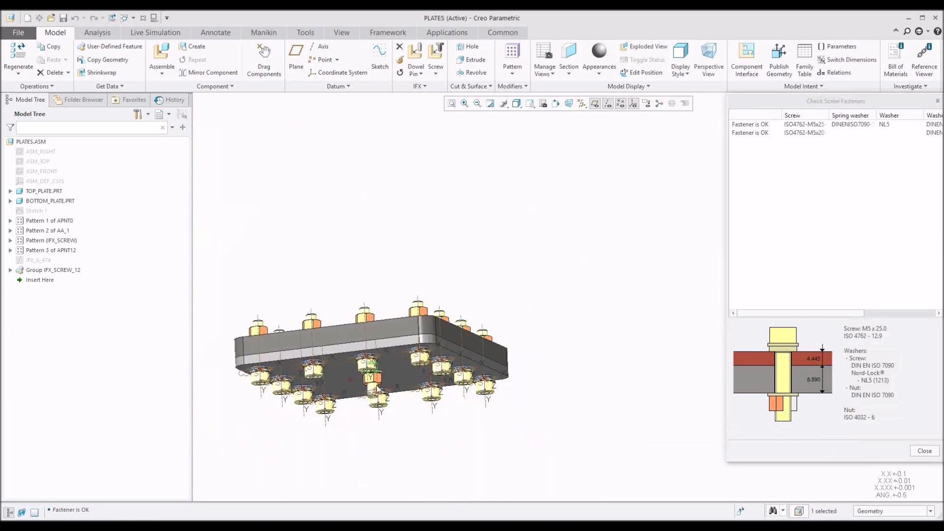
scroll(378, 388, down, 5)
middle_drag(385, 359, 403, 384)
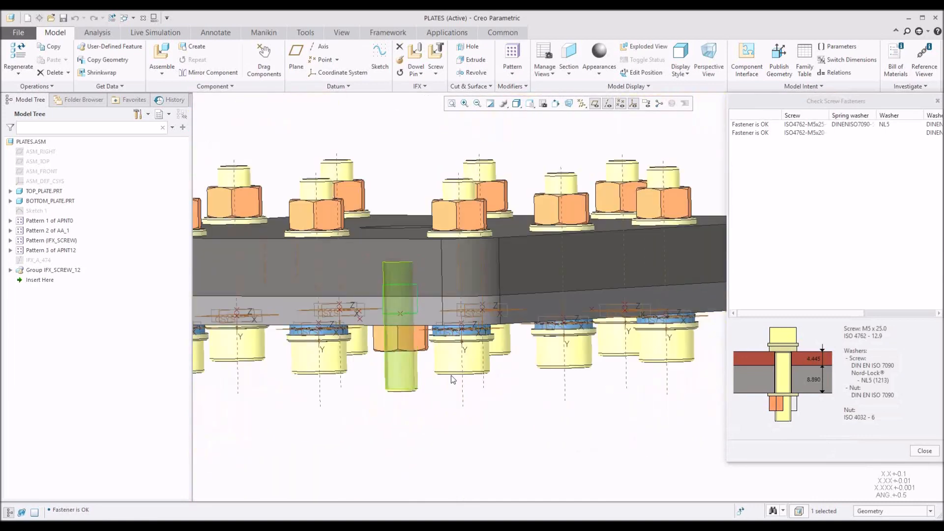
middle_drag(399, 262, 396, 272)
scroll(397, 273, up, 2)
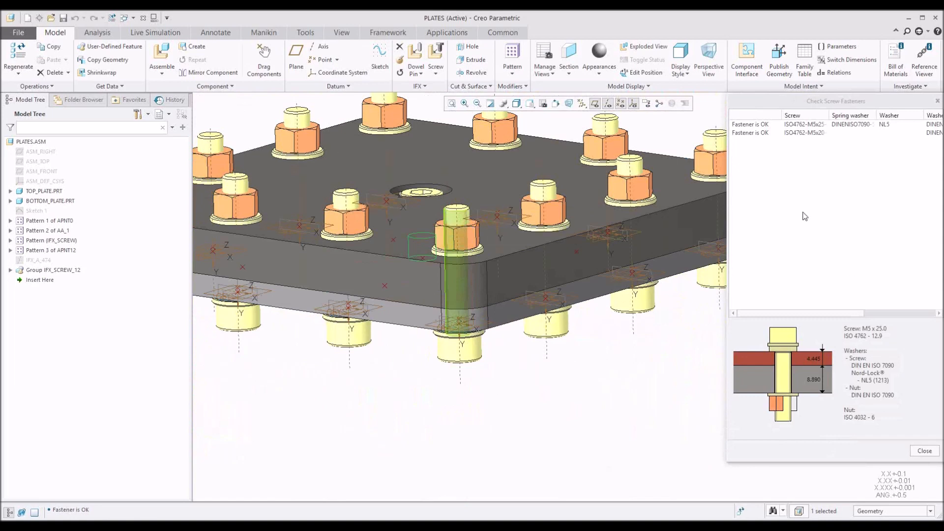
click(926, 451)
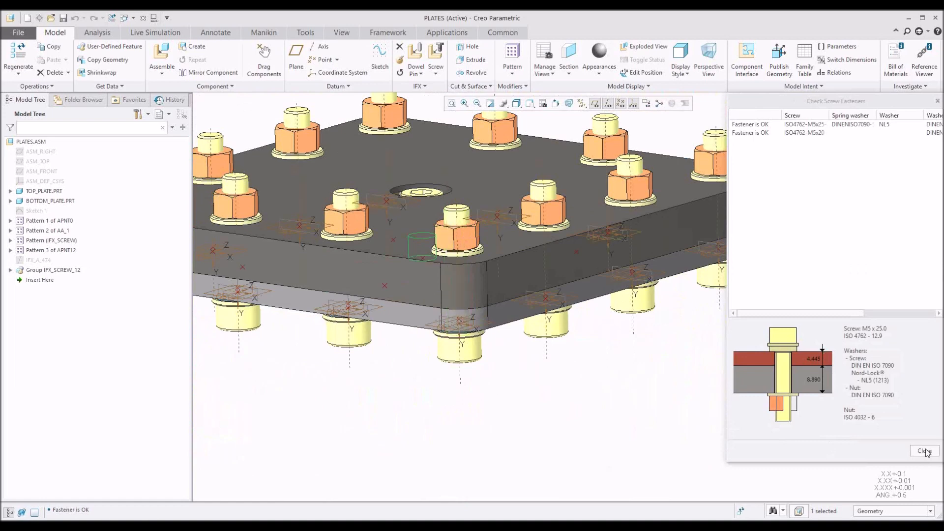
Examine the whole plate assembly from several angles and highlight Pattern 3 of APNT12 around the central screw.
scroll(670, 318, up, 2)
middle_drag(567, 259, 632, 340)
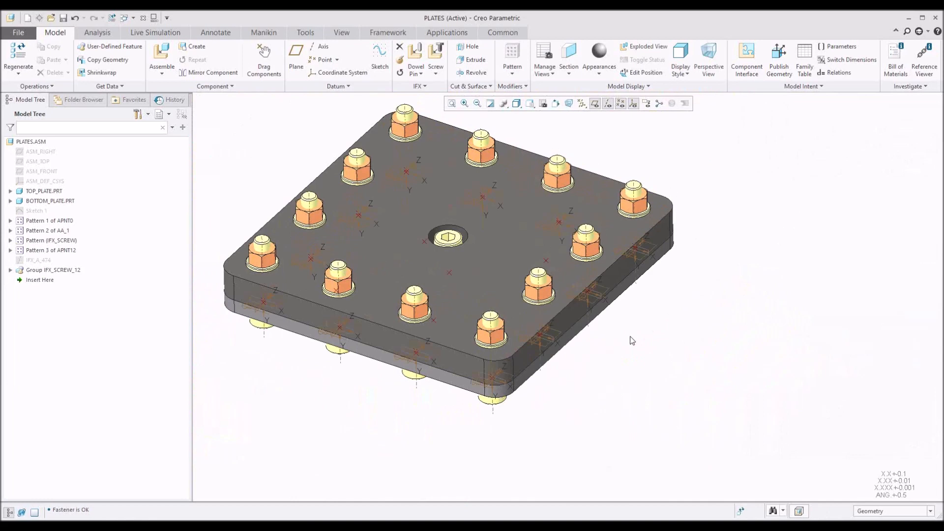
middle_drag(505, 216, 464, 252)
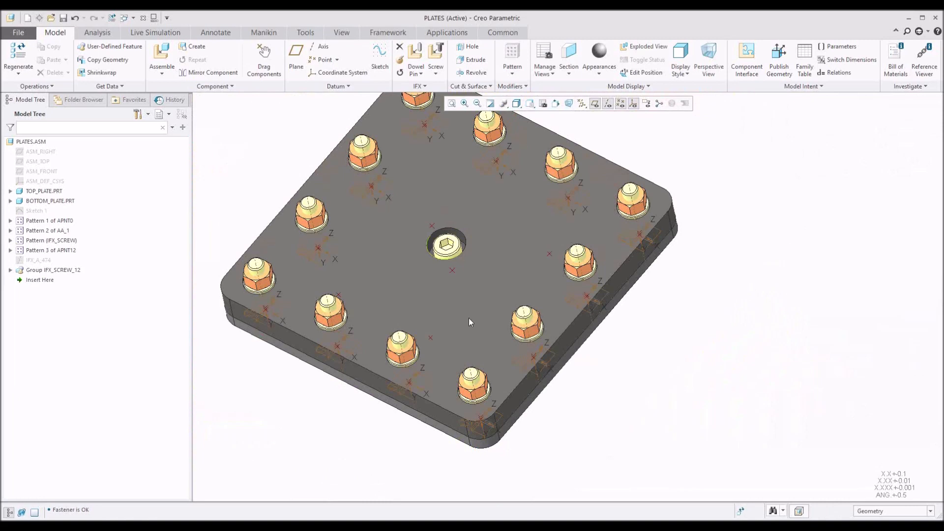
middle_drag(455, 289, 452, 233)
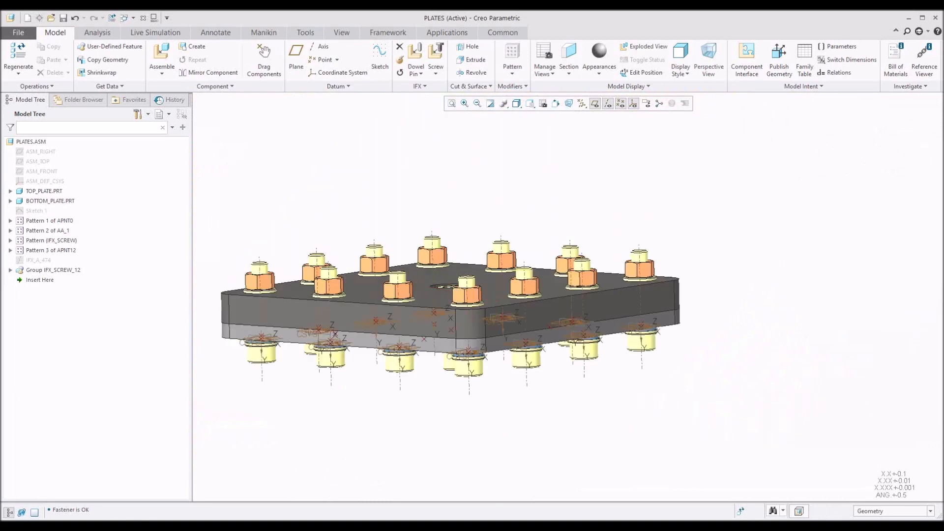
key(ctrl+d)
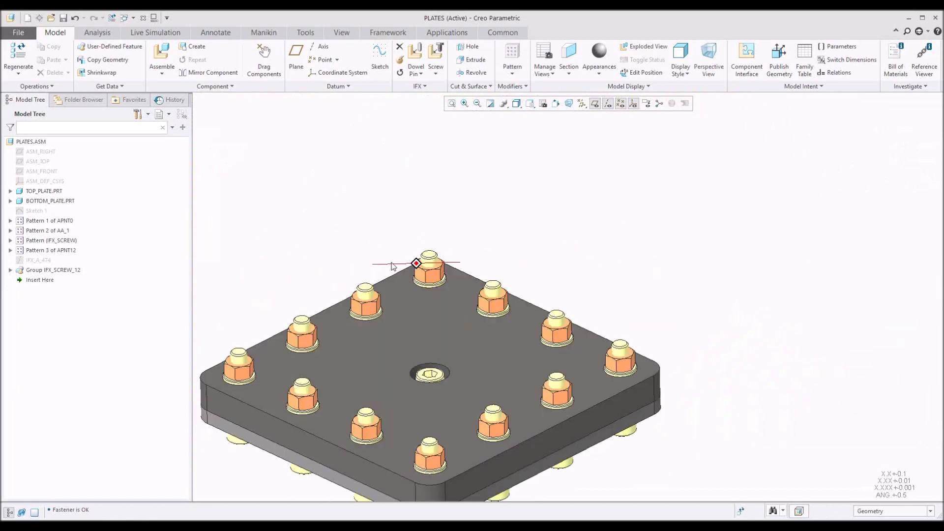
scroll(482, 229, down, 1)
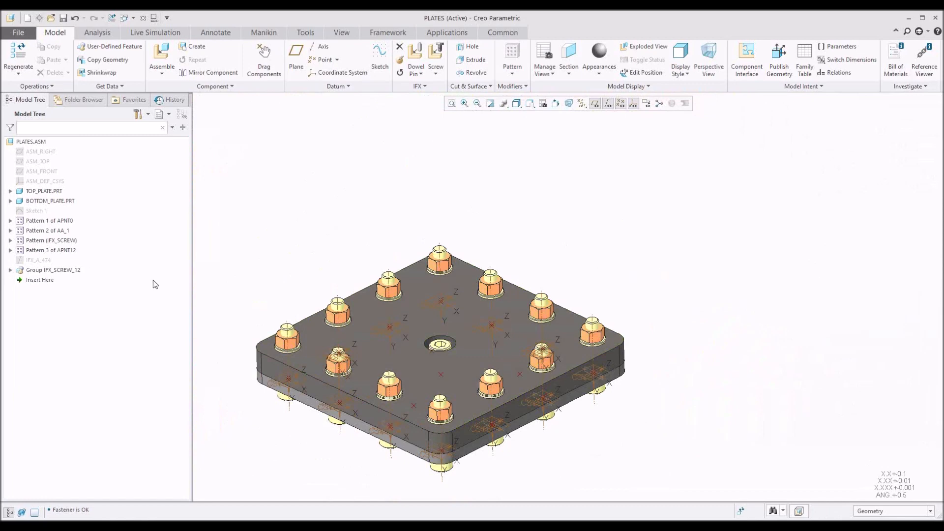
click(47, 250)
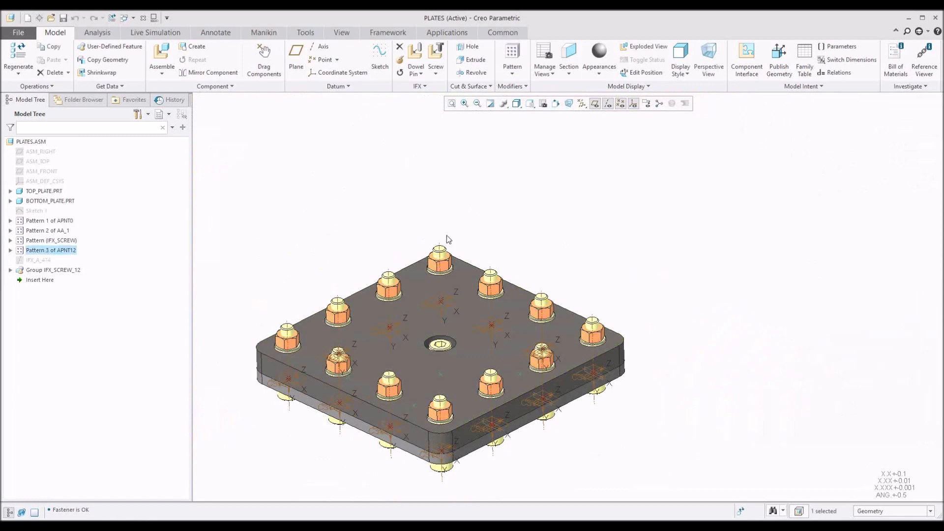
middle_drag(446, 235, 446, 238)
scroll(517, 227, down, 1)
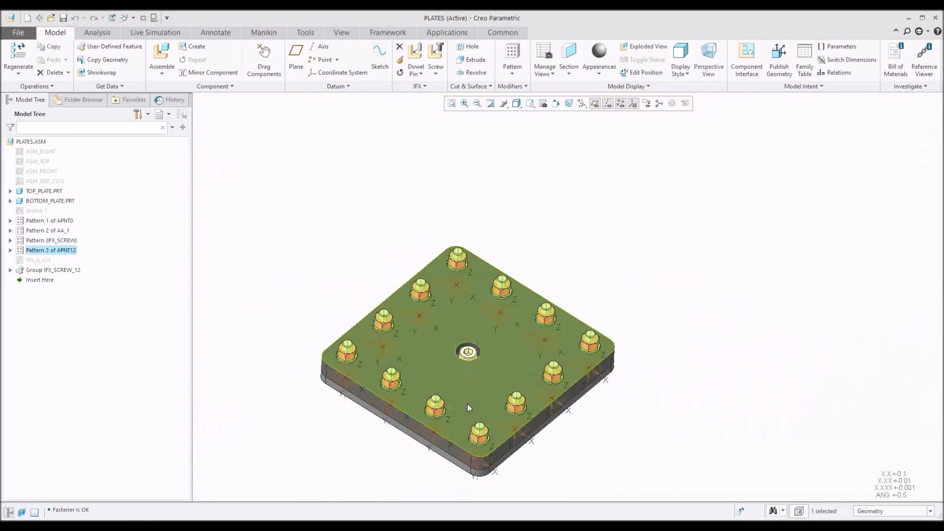
scroll(467, 403, up, 1)
scroll(485, 358, up, 3)
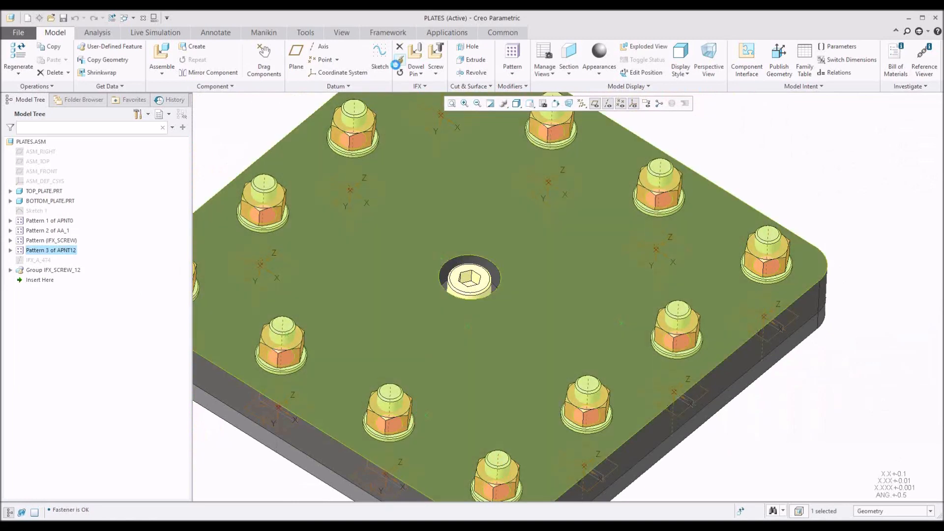
Open the central screw fastener for redefinition, try the thread's diameter measurement, and cancel the redefinition.
click(399, 60)
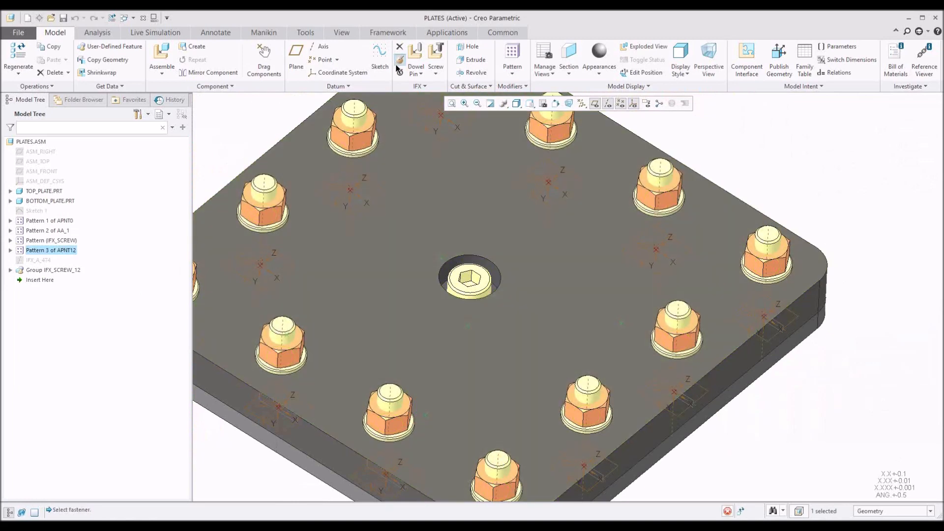
click(460, 288)
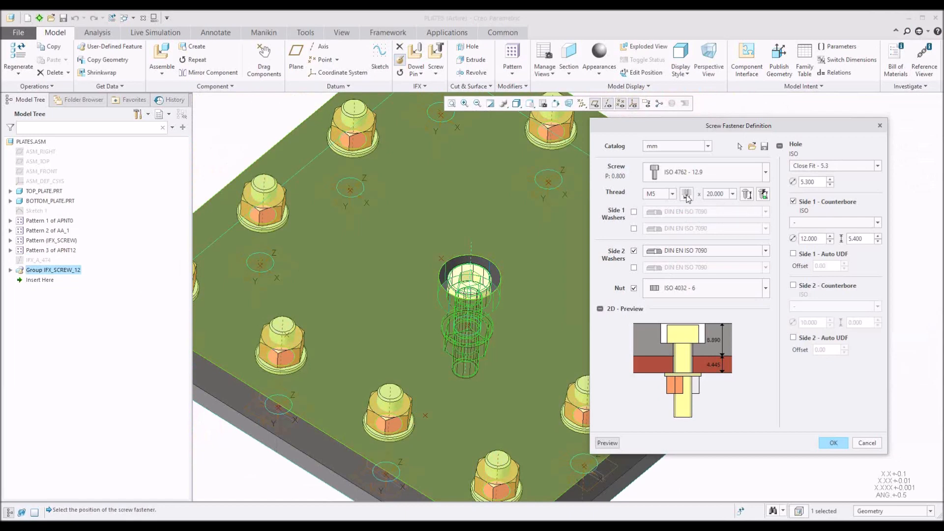
click(686, 196)
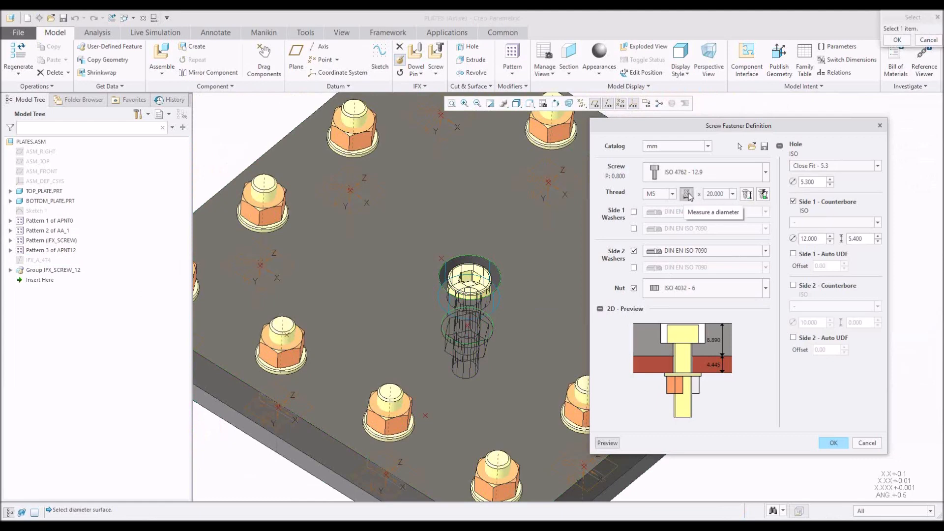
click(866, 443)
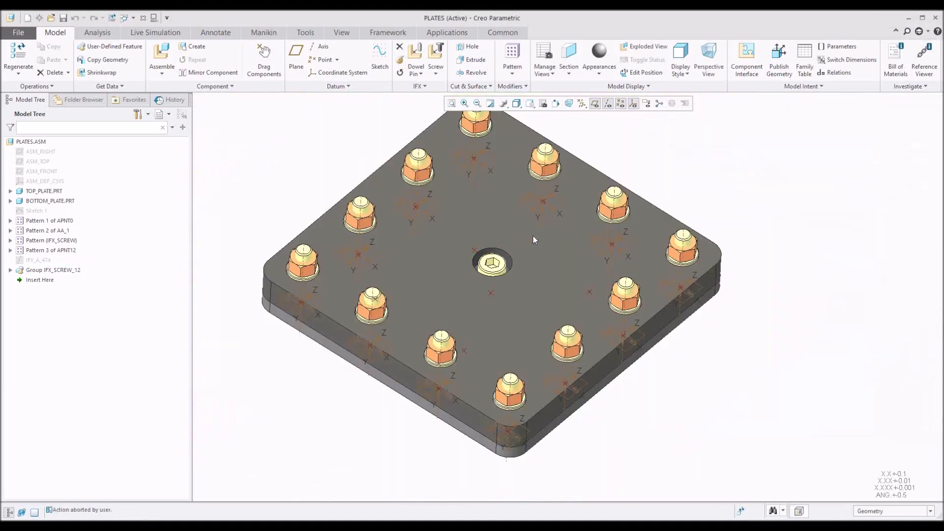
Set the depth of Extrude 1 in TOP_PLATE.PRT to 0.5 and regenerate the assembly.
shift+middle_drag(585, 193, 568, 219)
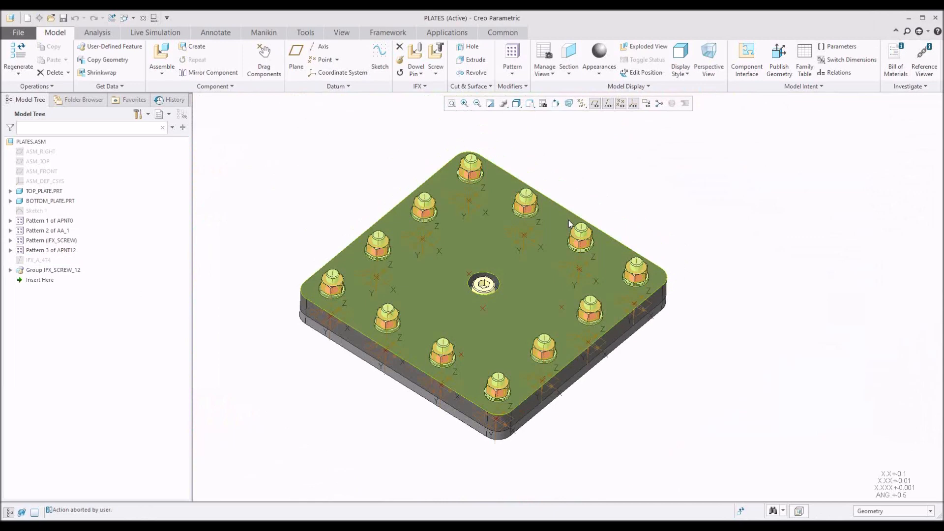
middle_drag(490, 314, 491, 275)
scroll(325, 320, down, 3)
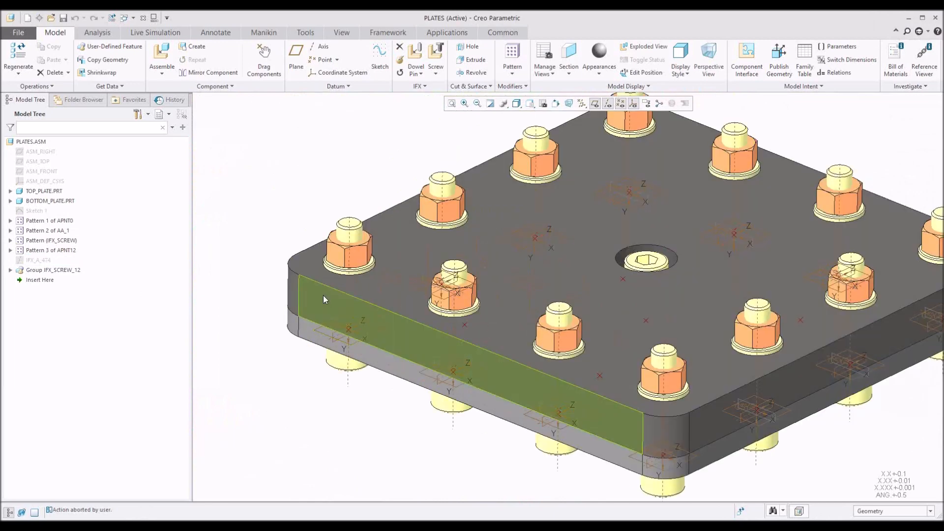
middle_drag(323, 295, 308, 226)
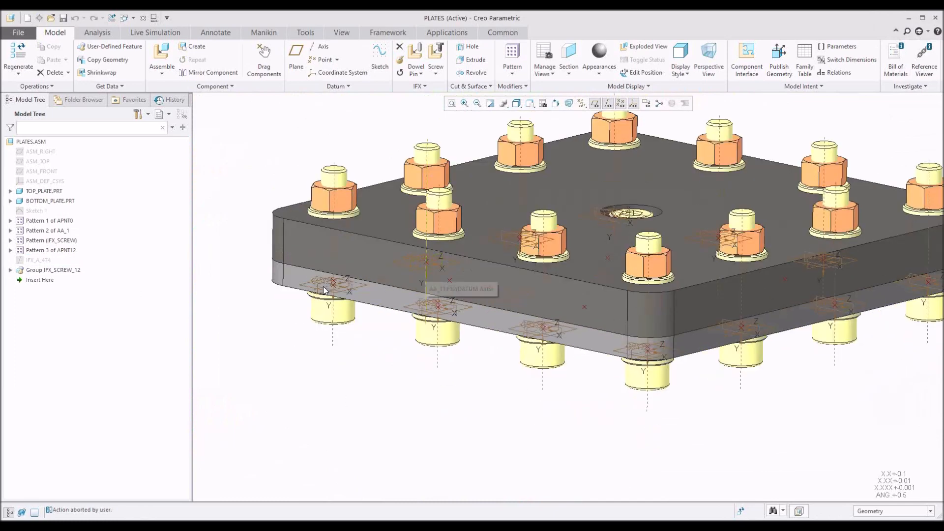
click(37, 192)
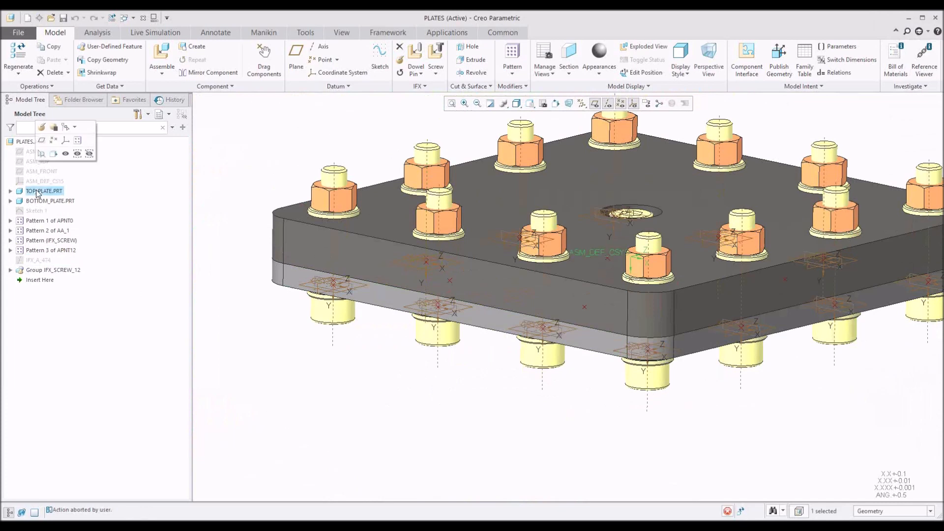
click(10, 191)
click(48, 250)
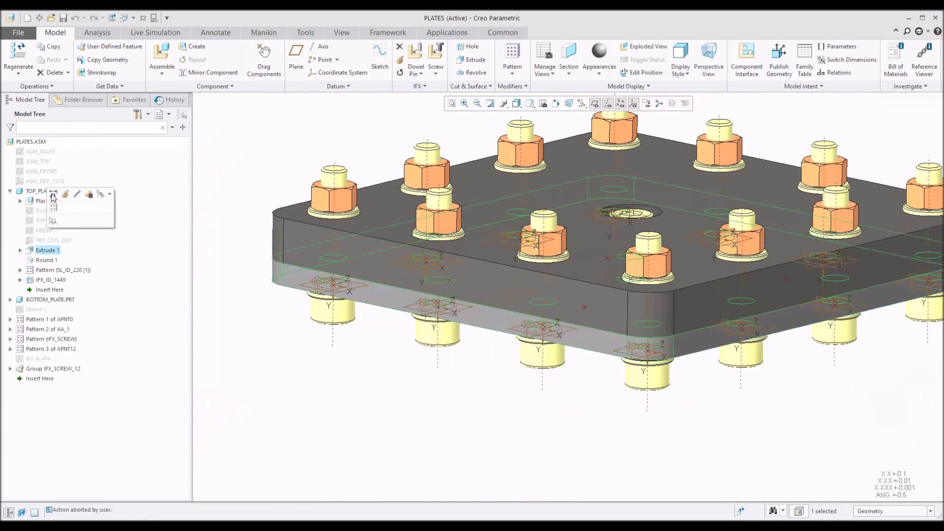
click(52, 195)
shift+middle_drag(667, 332, 513, 328)
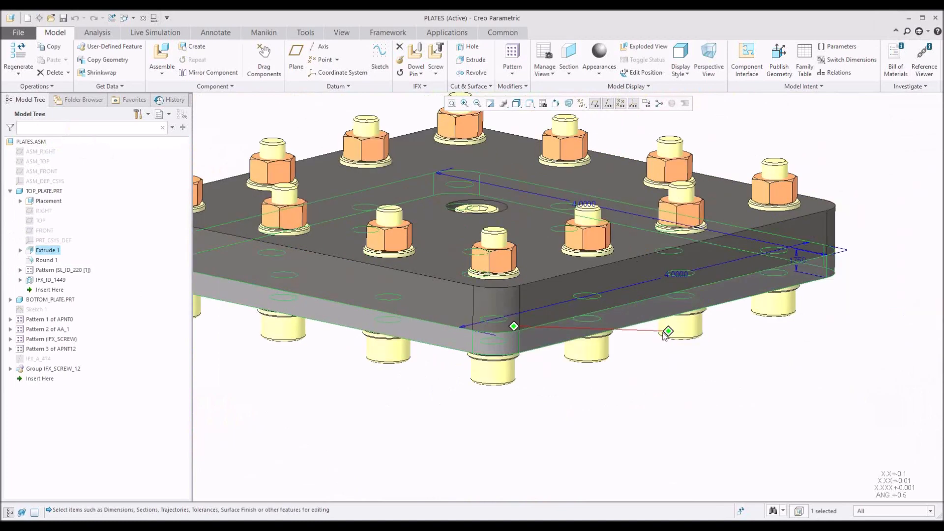
double_click(799, 259)
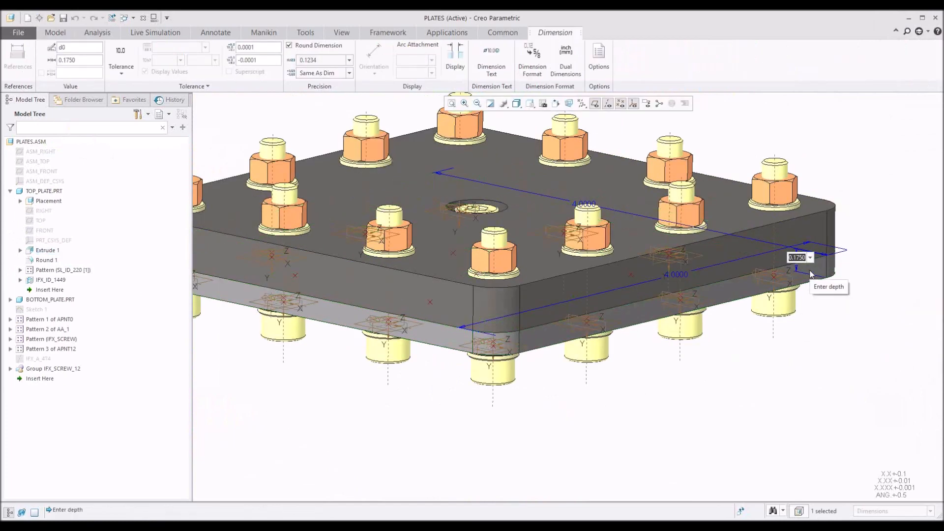
text(0.5)
key(Return)
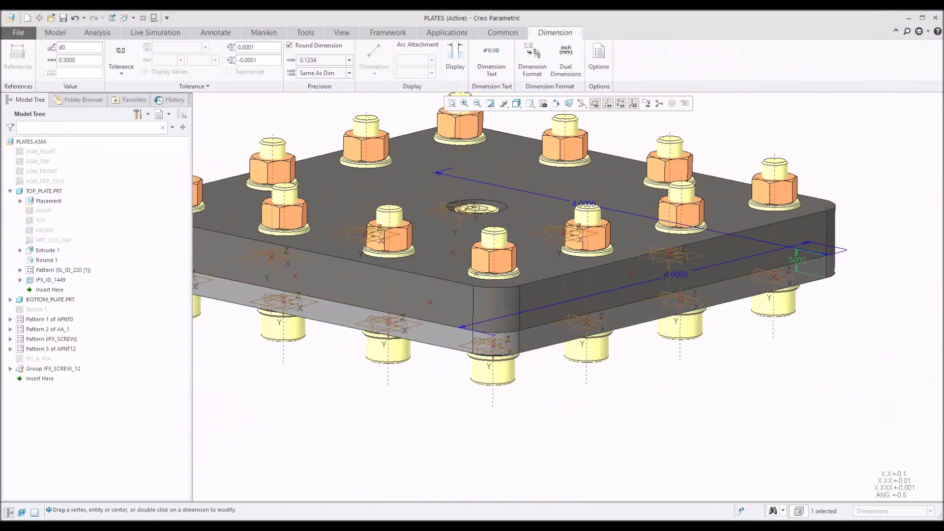
key(ctrl+g)
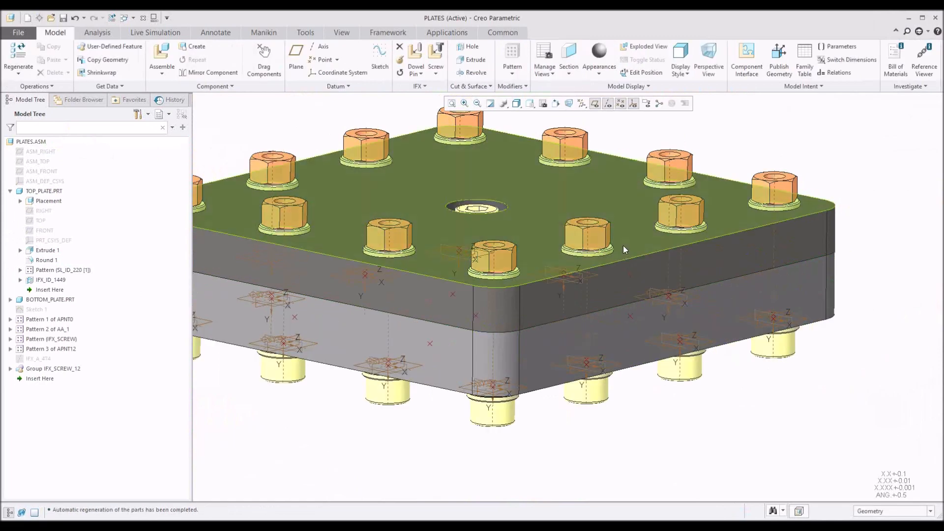
Examine the outer screws and the central nut from both sides of the thickened plate assembly.
scroll(623, 246, up, 2)
middle_drag(624, 235, 618, 317)
middle_drag(562, 274, 547, 246)
scroll(506, 351, down, 3)
mouse_move(506, 351)
middle_down()
mouse_move(532, 369)
mouse_move(532, 394)
middle_up()
scroll(486, 317, down, 4)
scroll(488, 314, up, 2)
middle_drag(487, 313, 490, 285)
scroll(490, 285, up, 3)
middle_drag(512, 329, 512, 245)
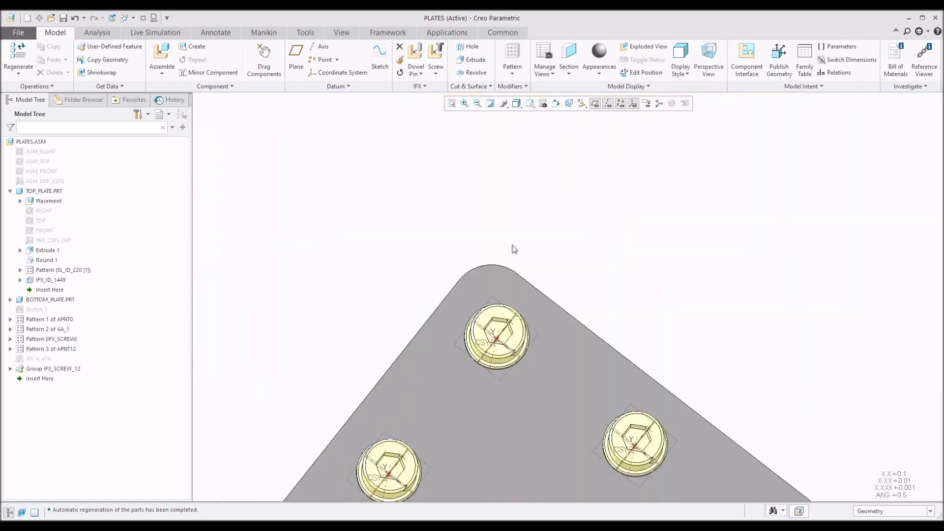
scroll(512, 246, up, 3)
mouse_move(539, 307)
middle_down()
mouse_move(533, 266)
mouse_move(528, 276)
middle_up()
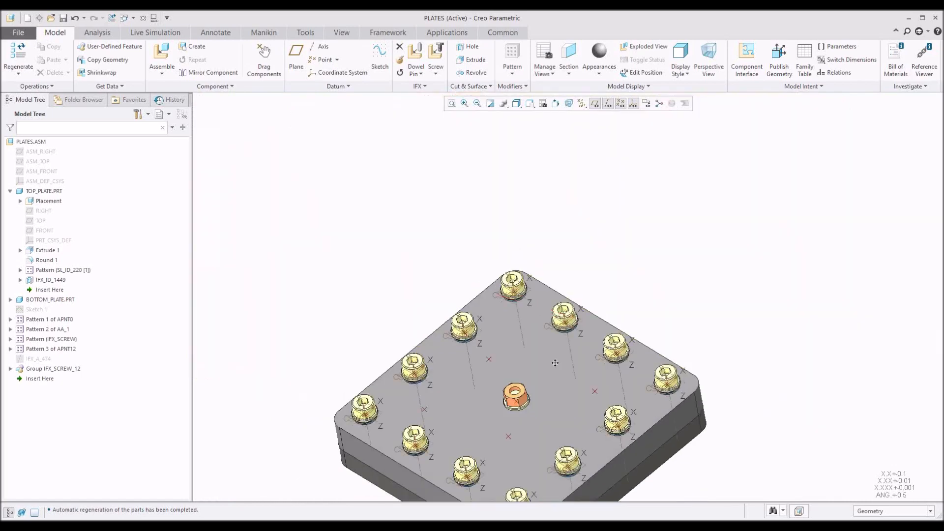
shift+middle_drag(554, 361, 513, 270)
Run the screw fastener check and automatically adjust the outer M5x25 screws to 35 mm, keeping the fasteners patterned.
click(421, 87)
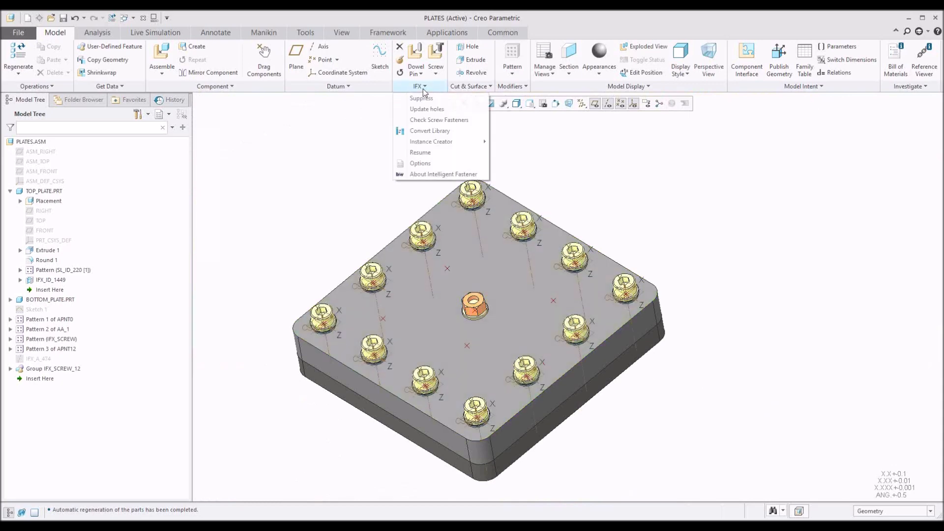
click(425, 120)
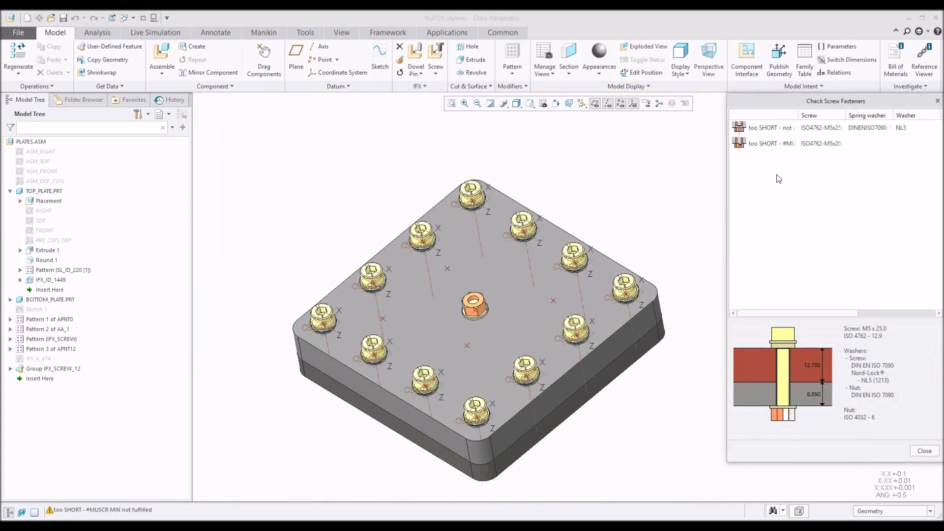
double_click(759, 133)
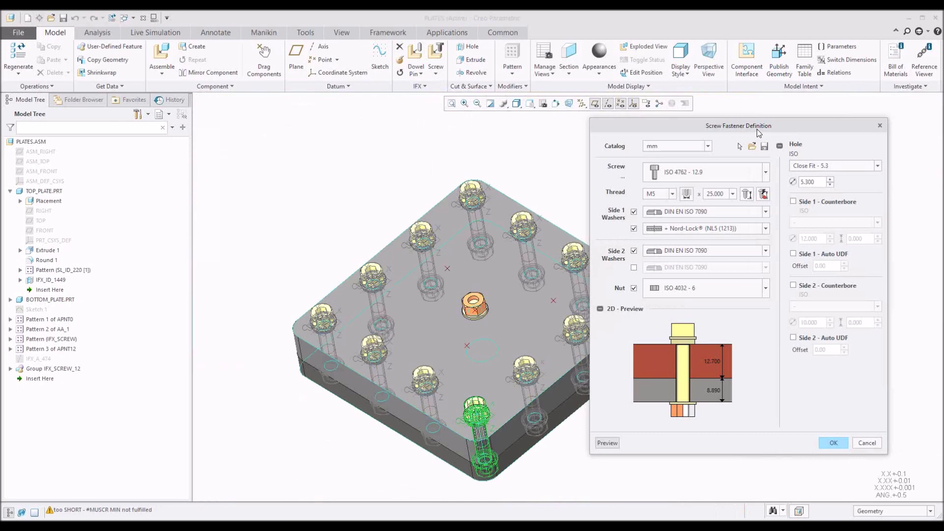
click(732, 194)
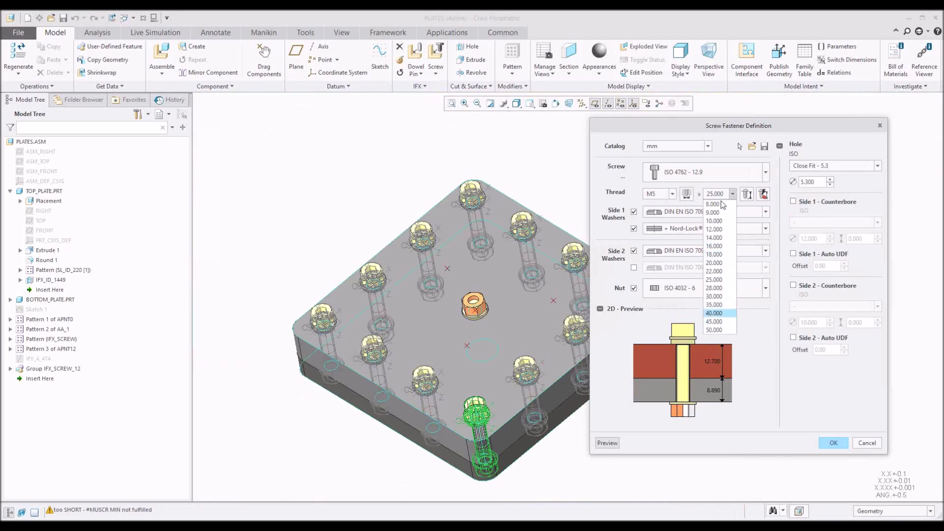
click(731, 194)
click(746, 194)
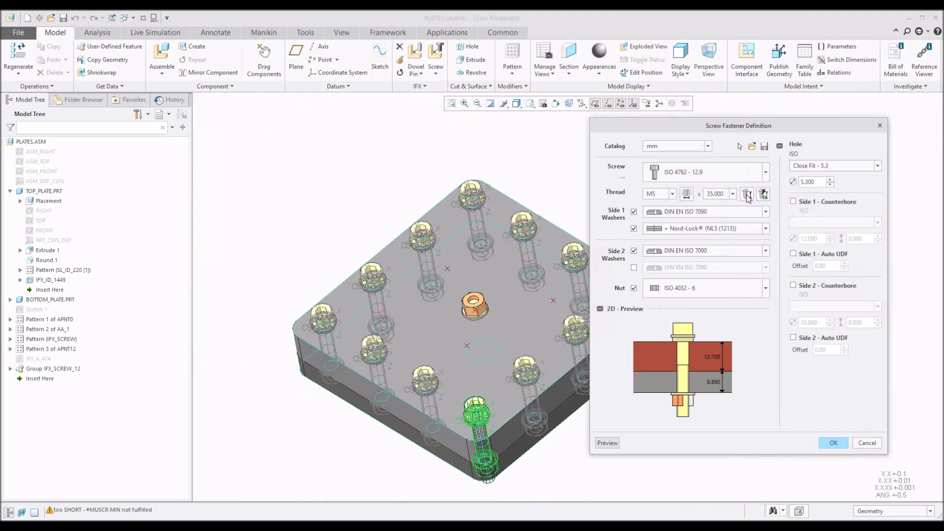
click(832, 443)
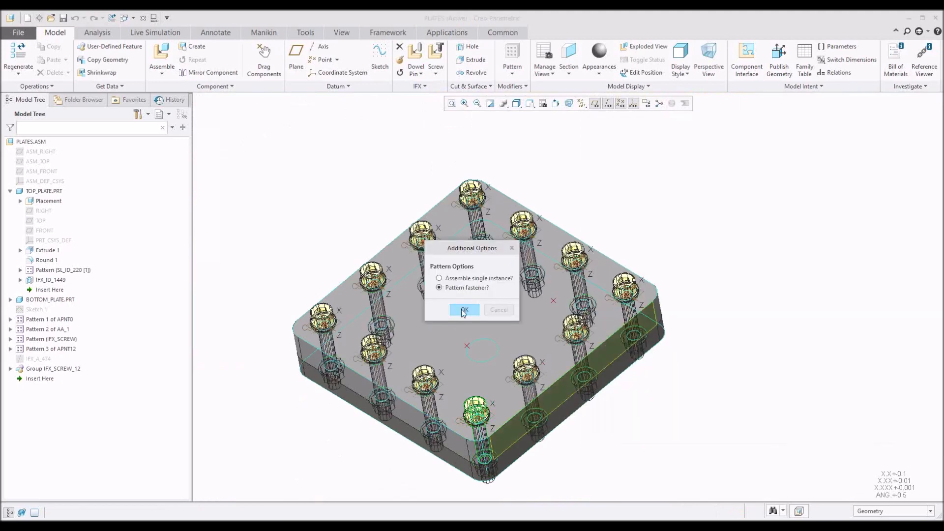
click(463, 310)
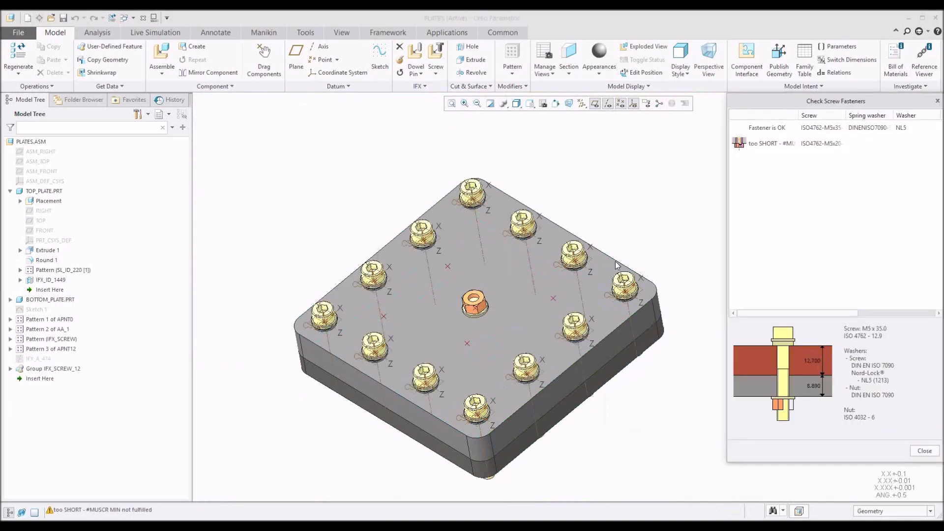
Open the central M5x20 fastener from the check results and automatically adjust its screw length to 25 mm.
middle_drag(615, 262, 599, 164)
scroll(469, 364, down, 3)
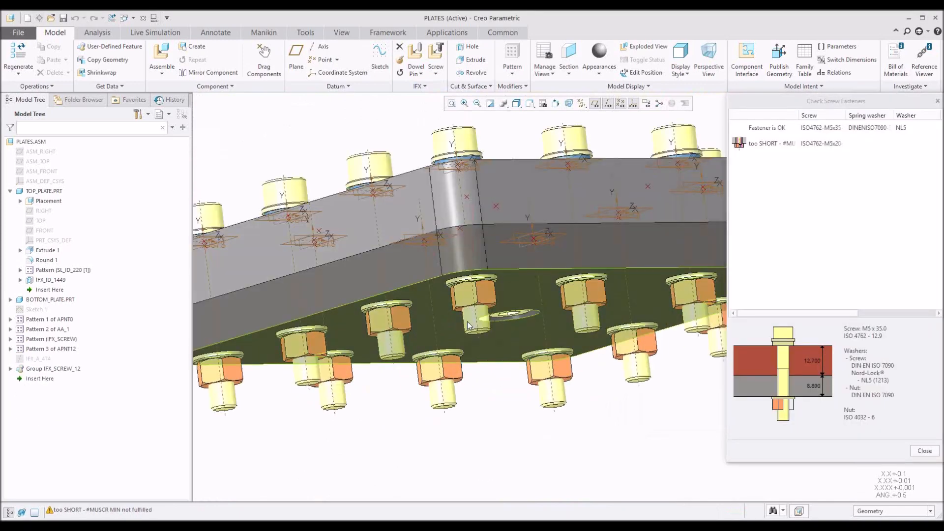
scroll(473, 367, up, 3)
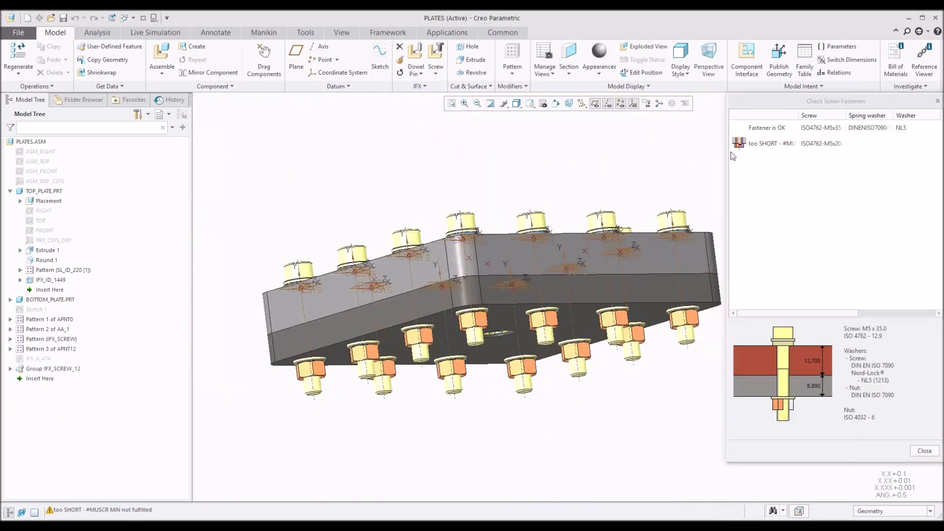
middle_drag(499, 292, 518, 379)
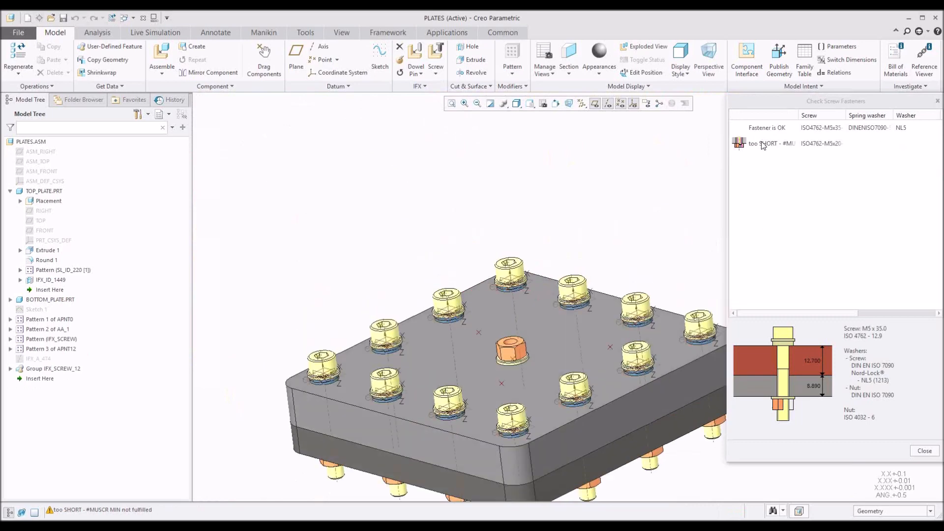
double_click(762, 144)
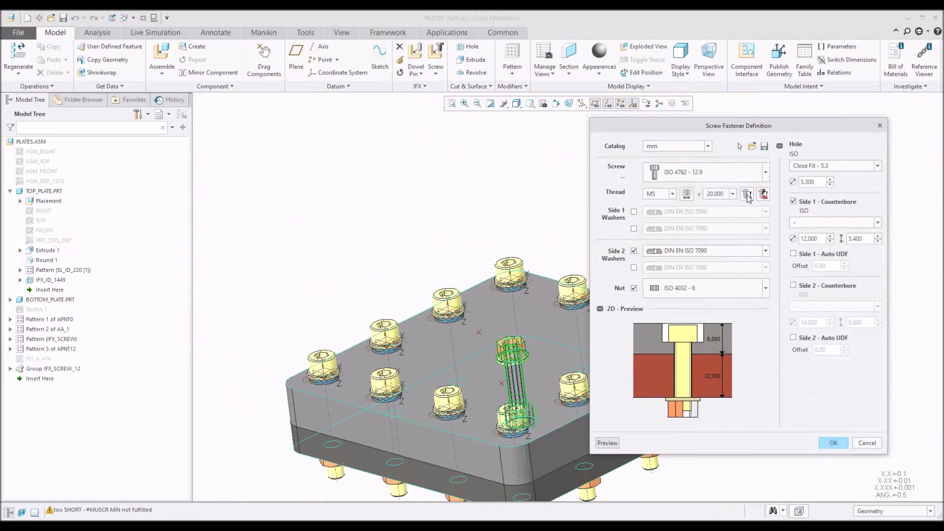
click(747, 194)
click(834, 443)
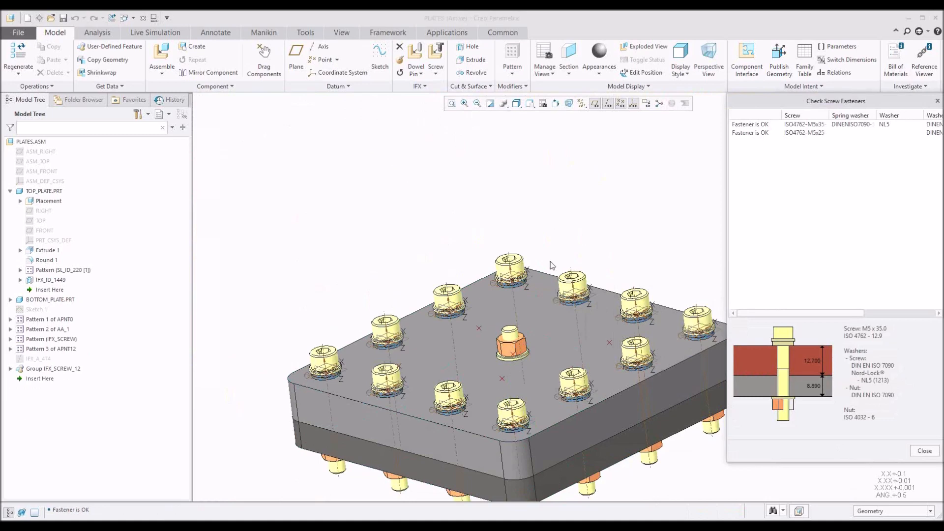
Examine the corrected fasteners on the plates, close the fastener check and restore the default view orientation.
shift+middle_drag(493, 203, 436, 144)
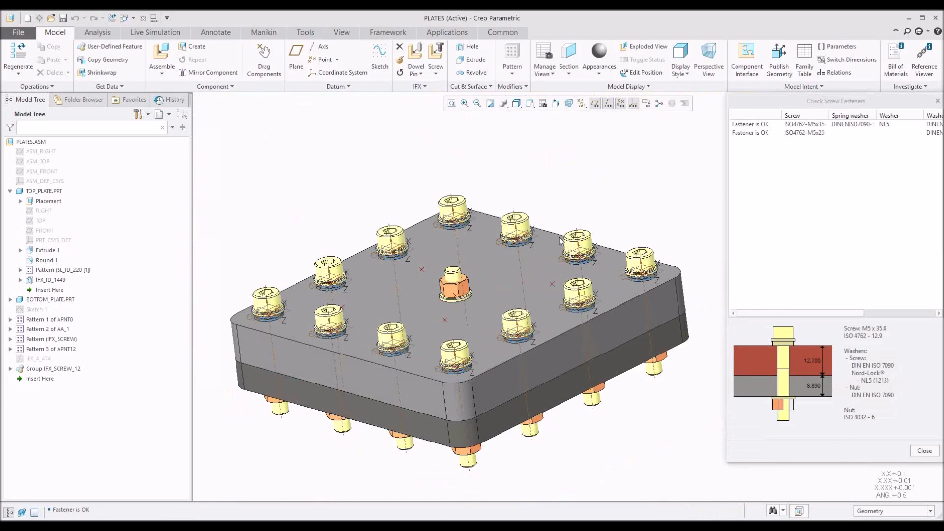
middle_drag(452, 251, 450, 260)
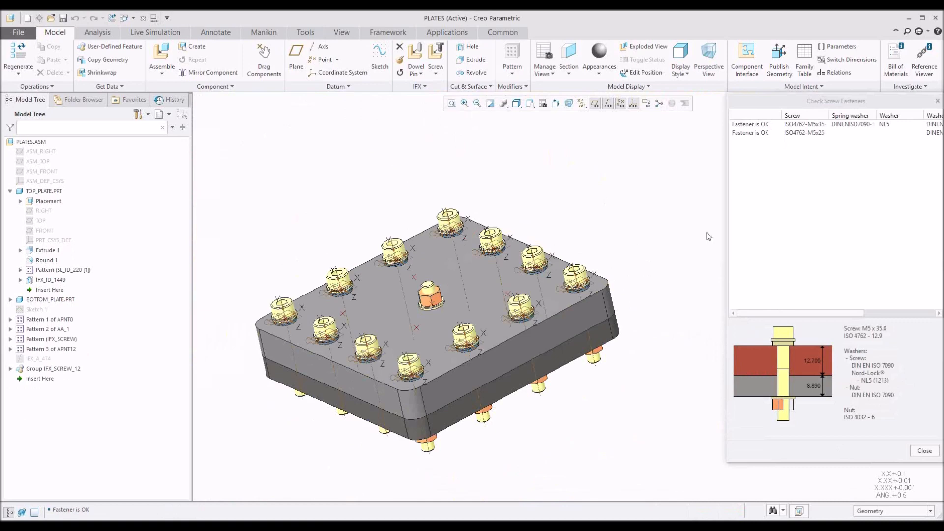
click(925, 456)
middle_drag(725, 271, 728, 274)
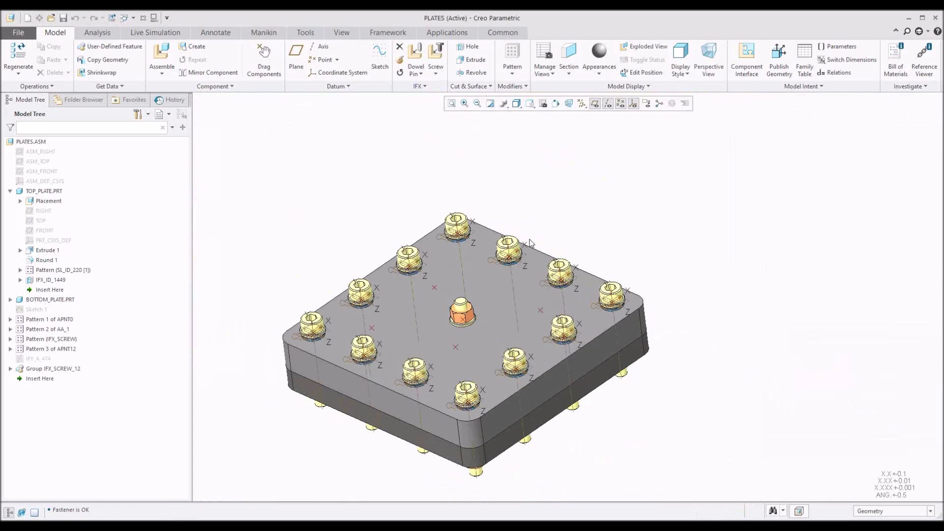
key(ctrl+d)
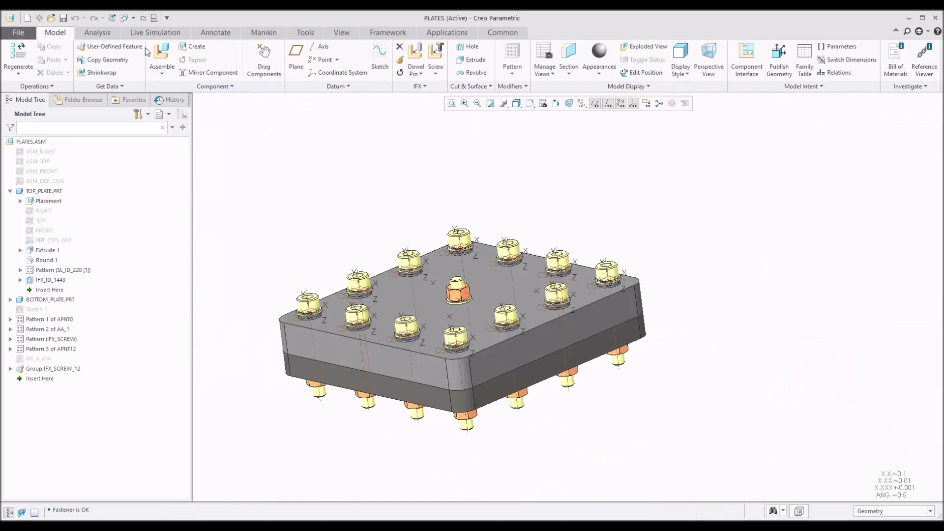
Switch to the 0956_FUEL_PICKUP.ASM assembly and examine its orange cover and yellow flange.
click(134, 18)
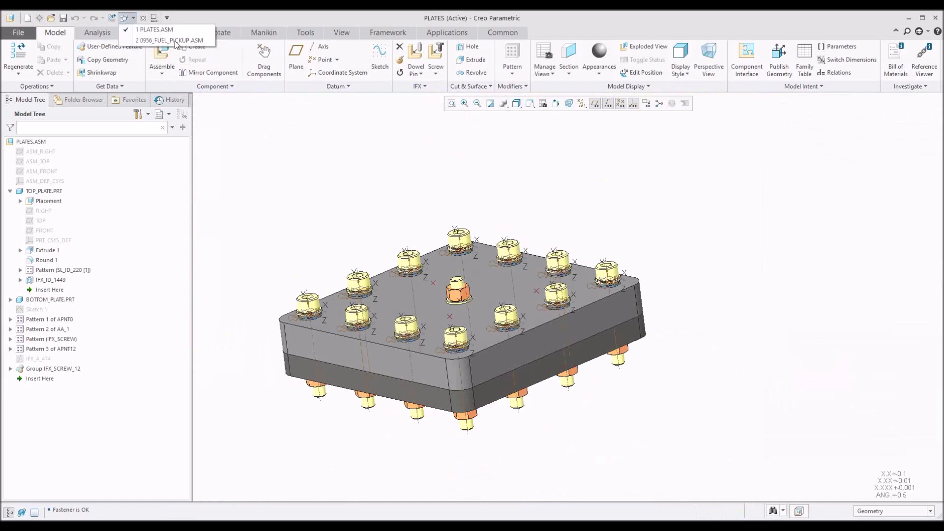
click(169, 40)
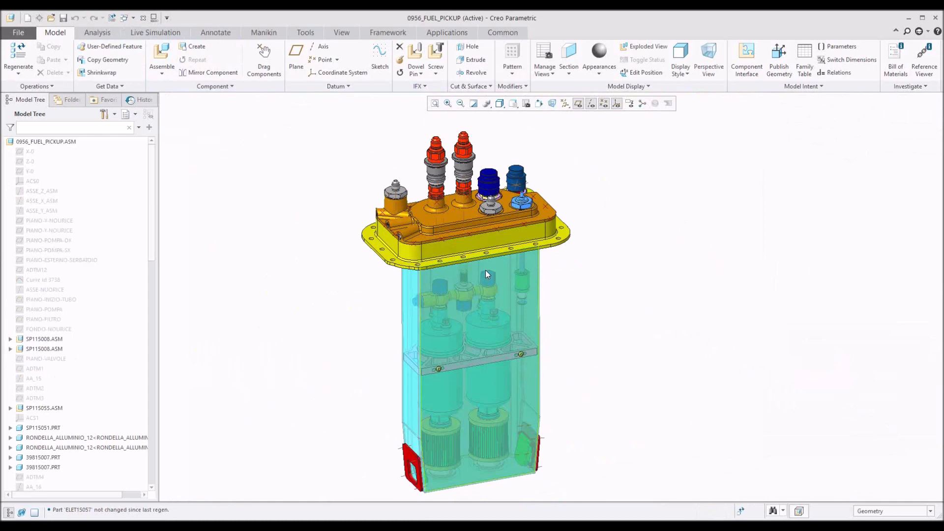
mouse_move(485, 270)
middle_down()
mouse_move(493, 274)
mouse_move(456, 261)
middle_up()
scroll(456, 261, down, 5)
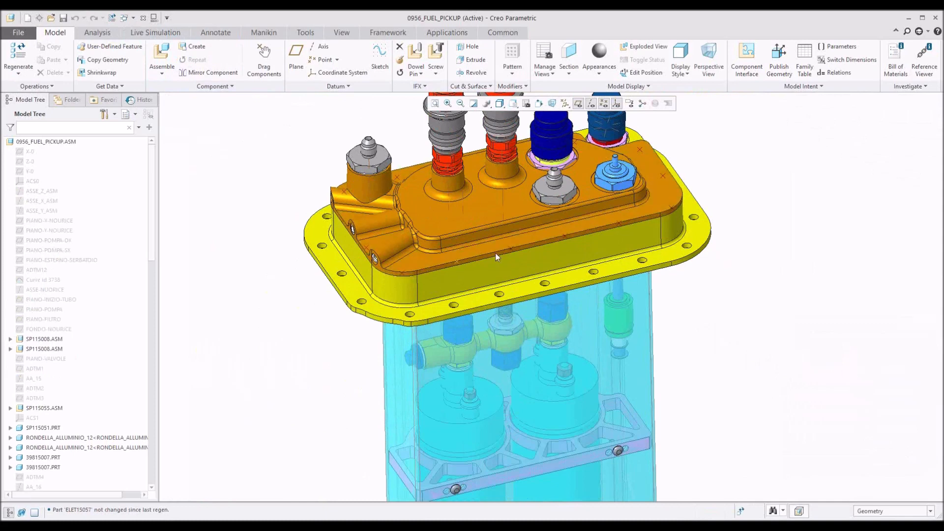
middle_drag(642, 201, 605, 217)
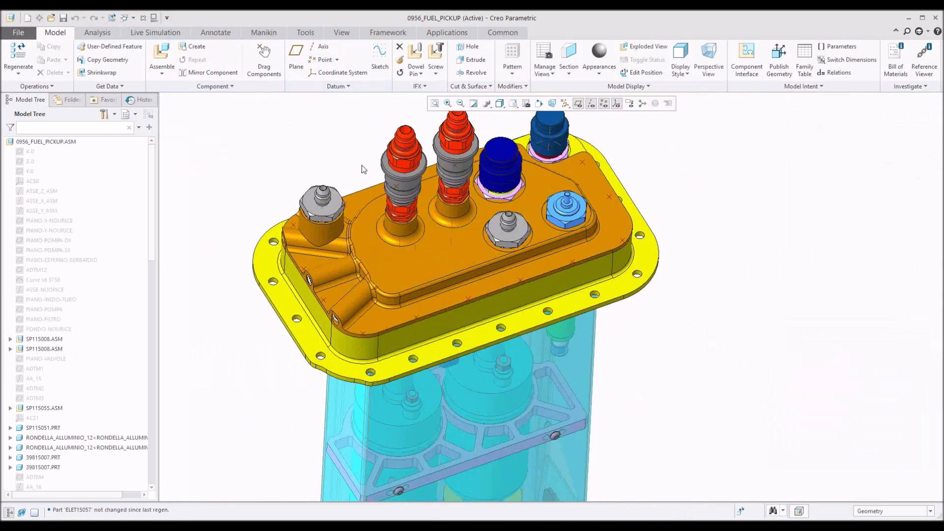
Start a screw fastener at the cover's front corner datum point, with the cover face for the head and the adjoining flange face for the thread.
click(436, 60)
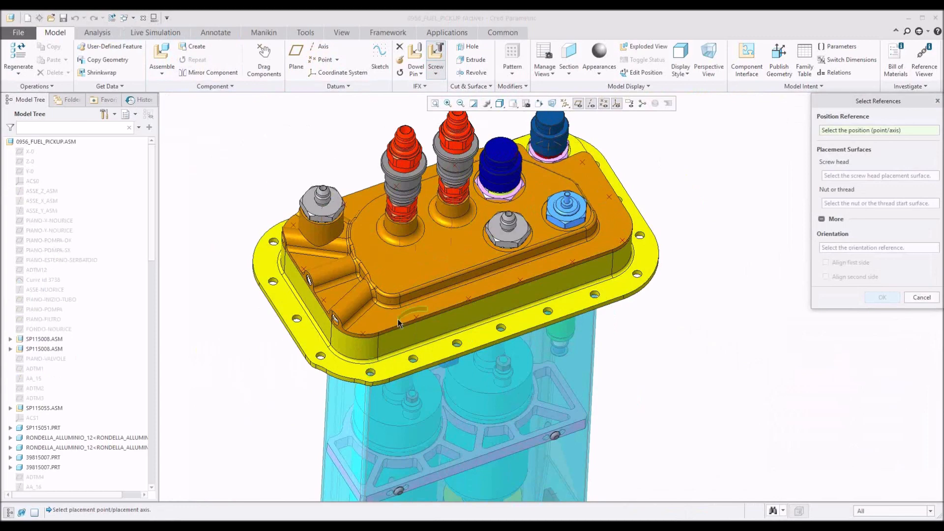
scroll(402, 326, up, 3)
scroll(407, 326, up, 2)
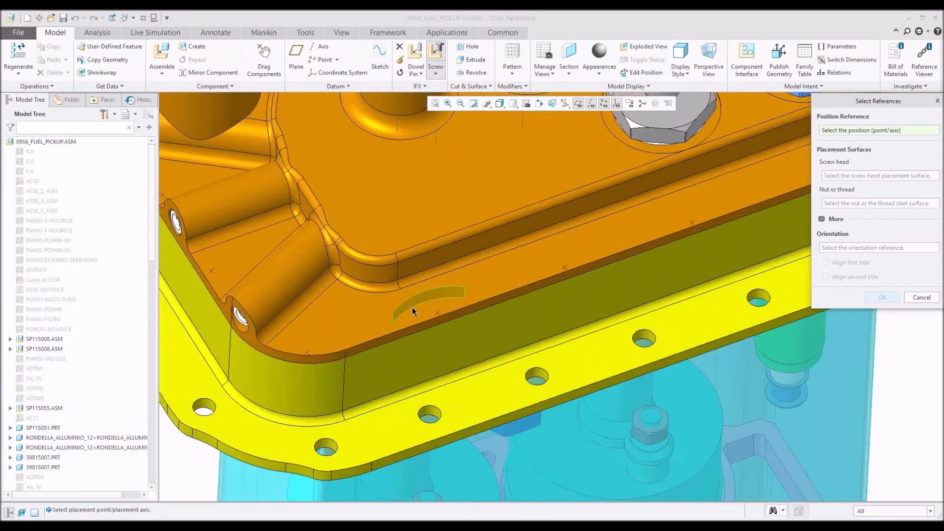
middle_drag(412, 307, 302, 349)
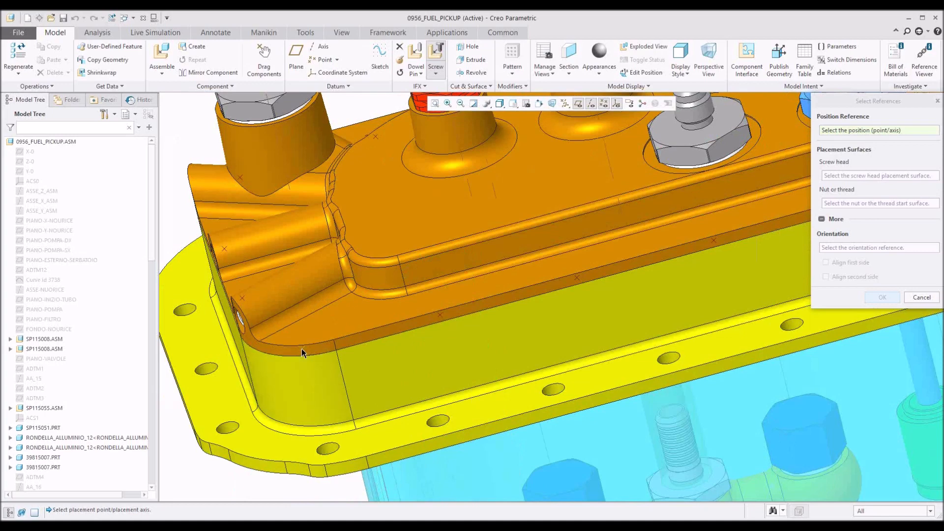
click(302, 349)
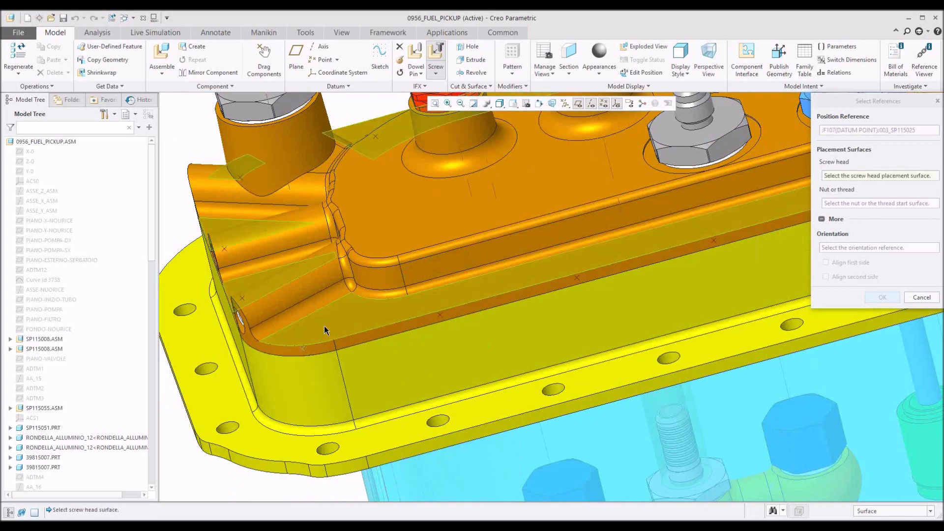
click(323, 326)
middle_drag(324, 326, 360, 342)
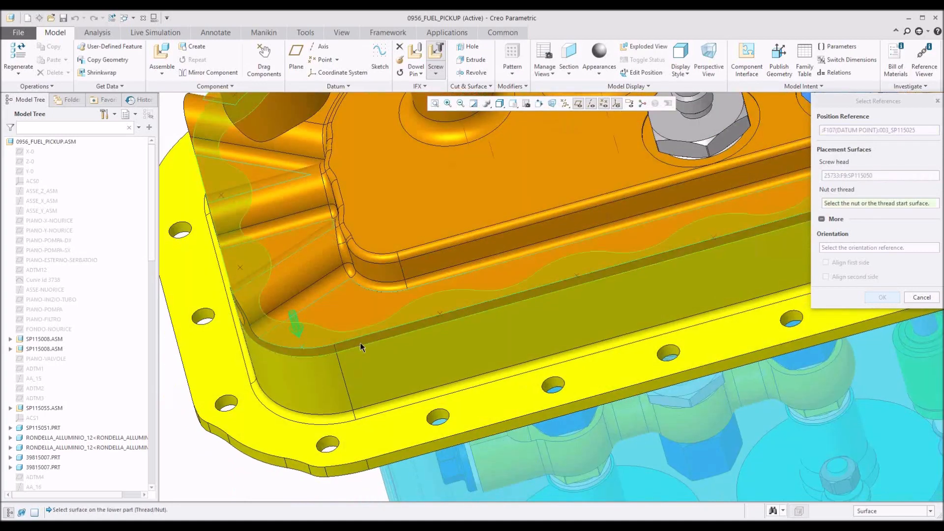
click(360, 346)
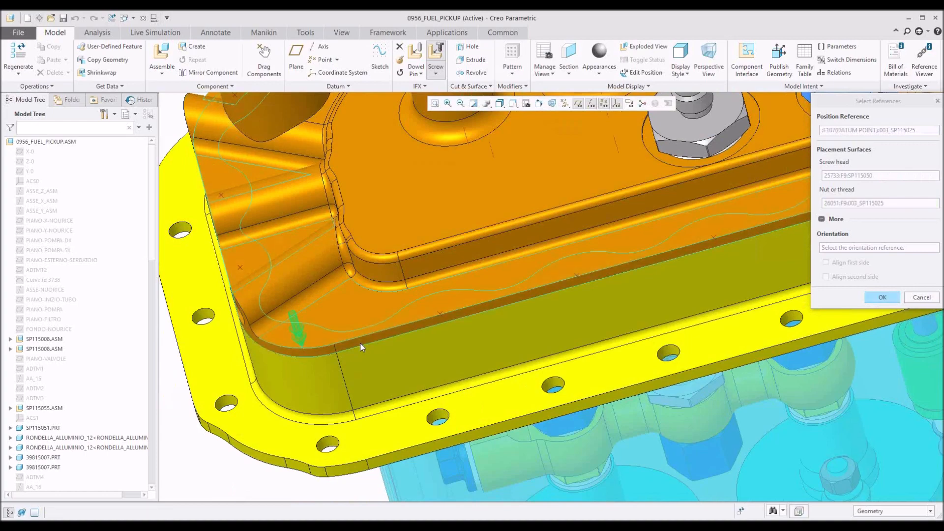
click(882, 298)
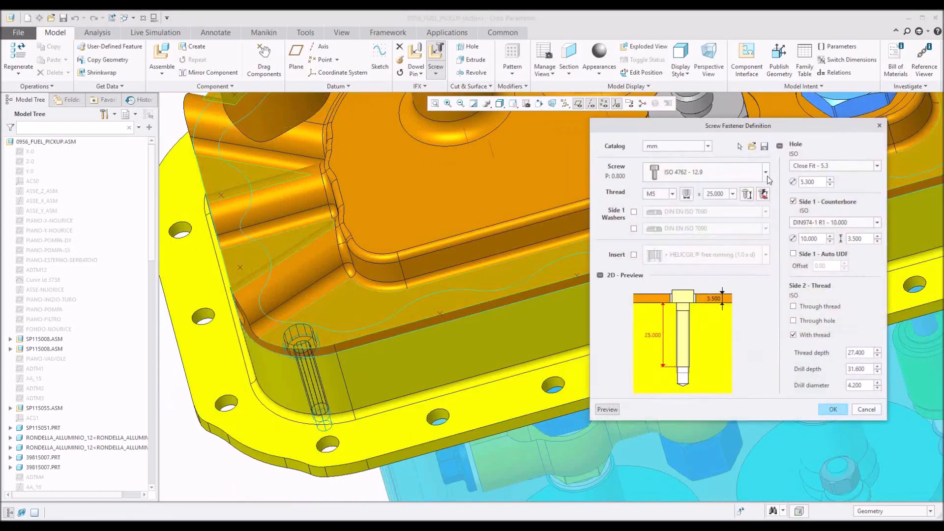
Switch the fastener catalog to mm-iso and choose the countersunk screw ISO 14582 - 8.8.
click(766, 172)
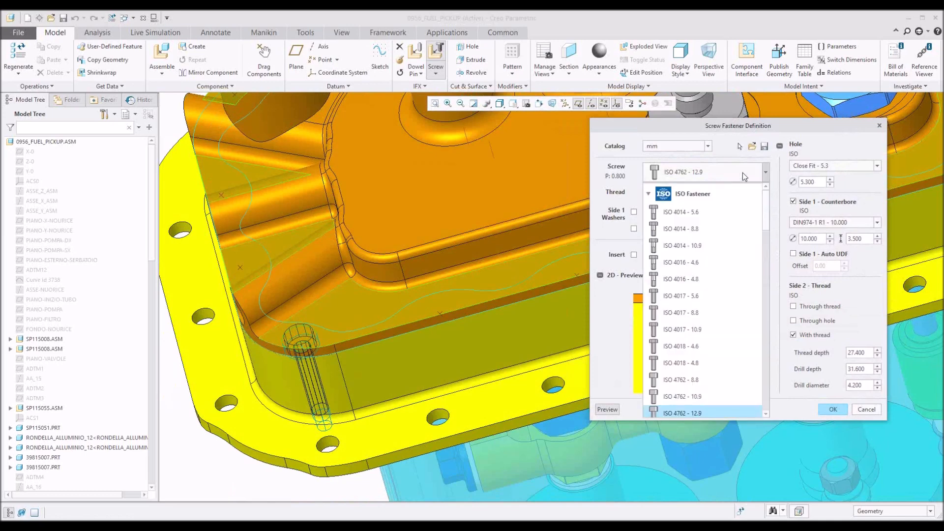
click(649, 194)
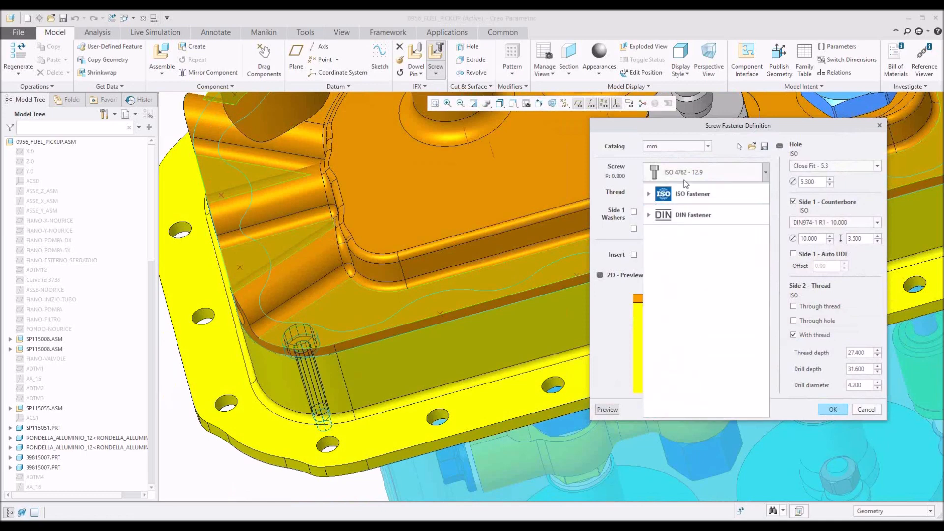
click(693, 148)
click(693, 146)
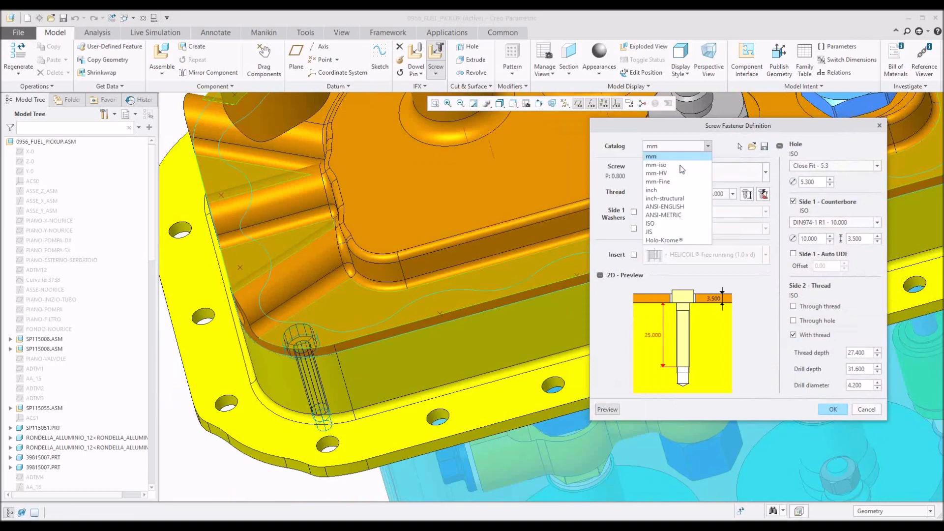
click(681, 166)
click(737, 176)
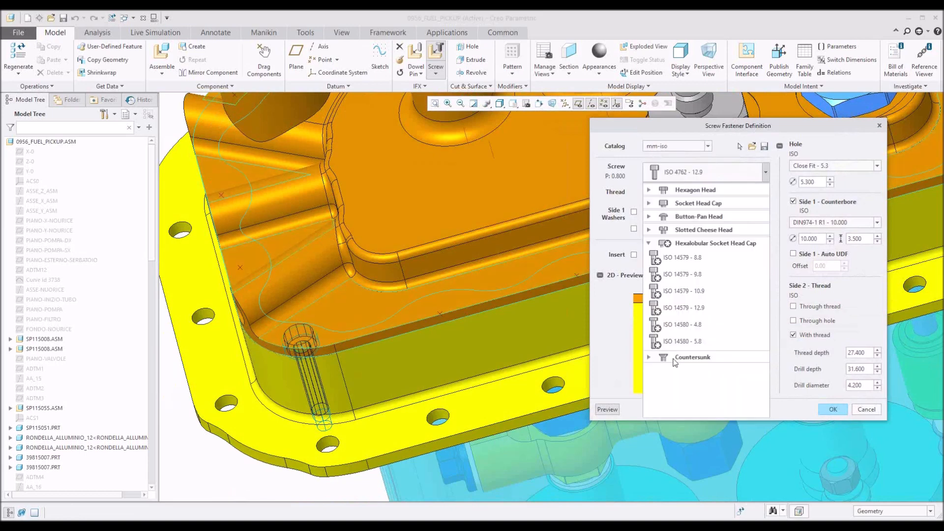
click(648, 357)
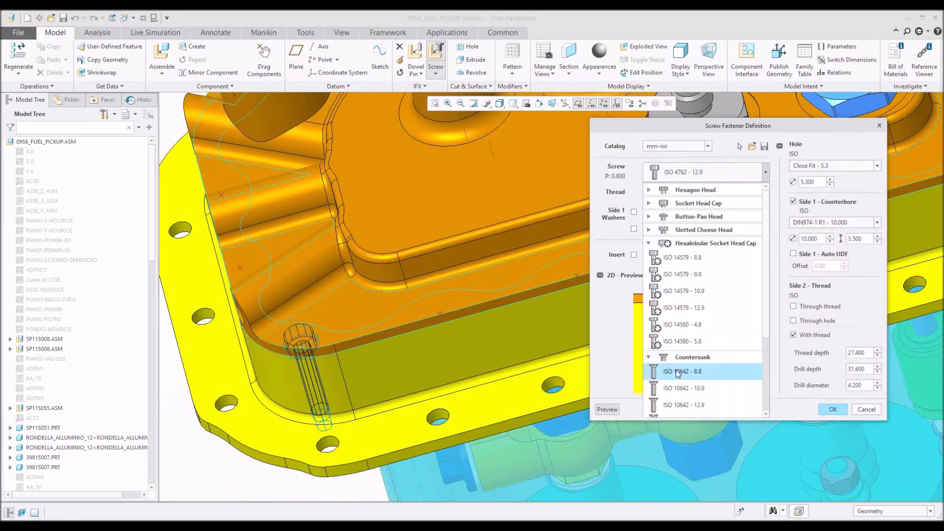
scroll(687, 358, down, 1)
scroll(687, 357, down, 1)
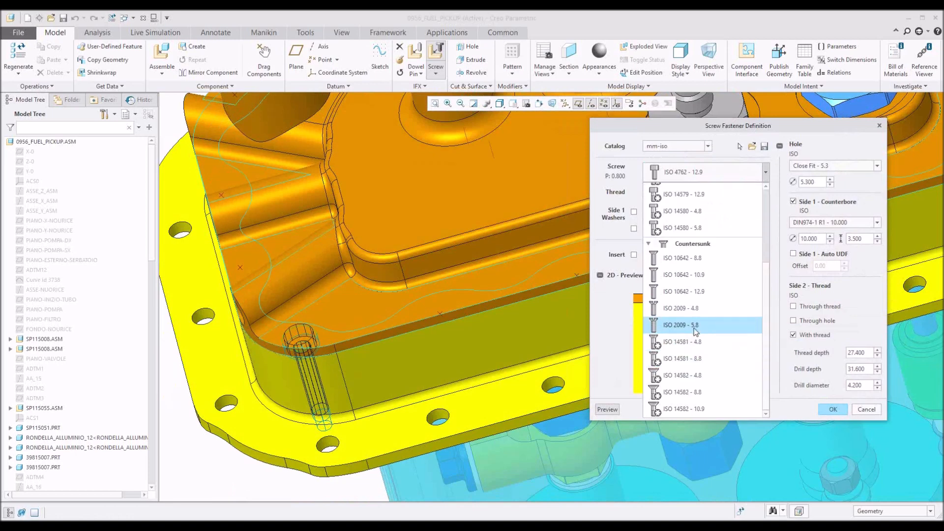
click(679, 394)
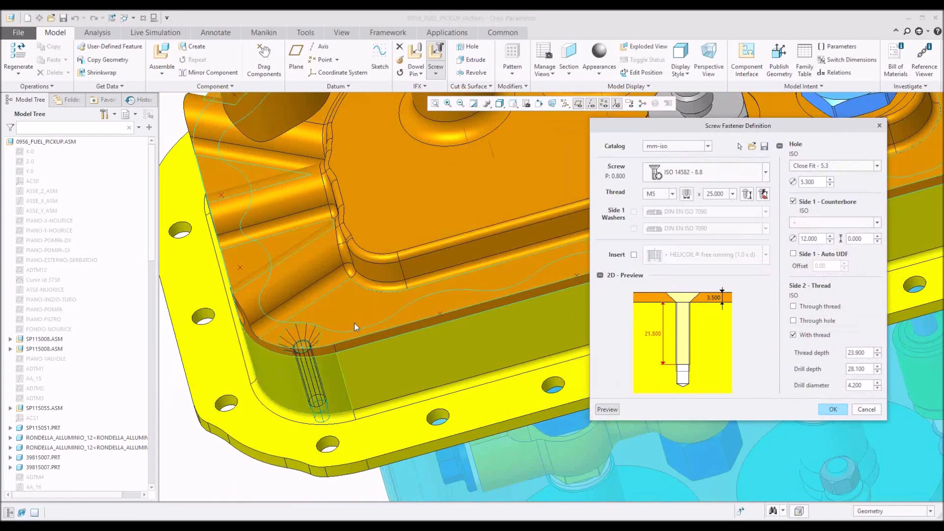
Set the countersunk screw's thread to M3 and its length to 8 mm.
middle_drag(354, 323, 354, 324)
click(672, 195)
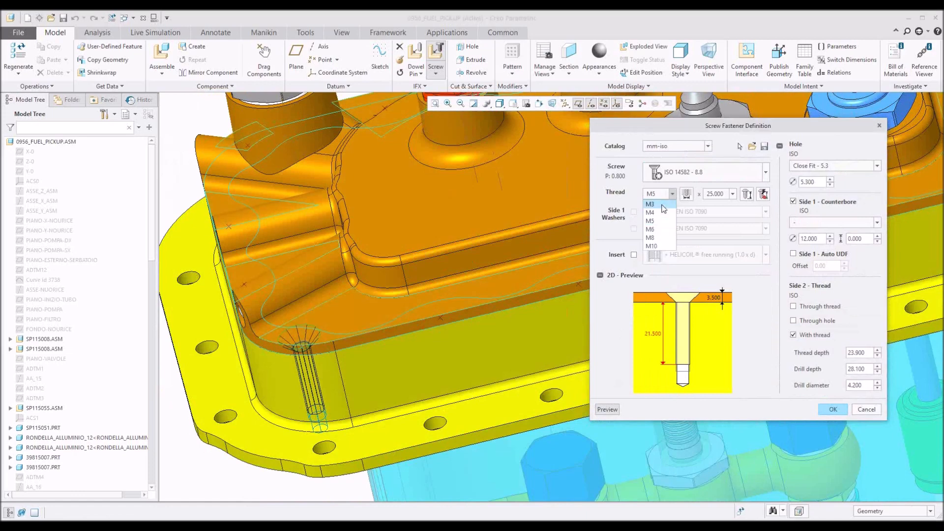
click(662, 205)
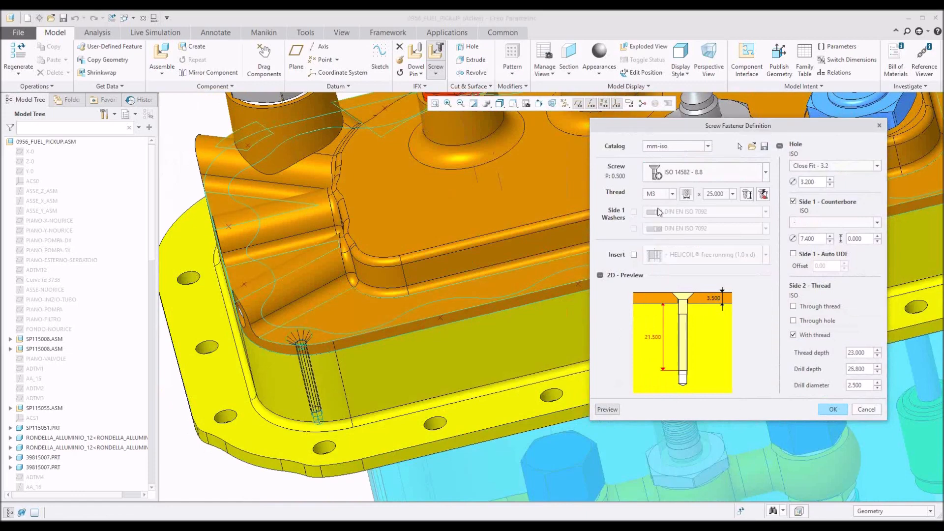
middle_drag(382, 375, 317, 322)
scroll(311, 408, up, 5)
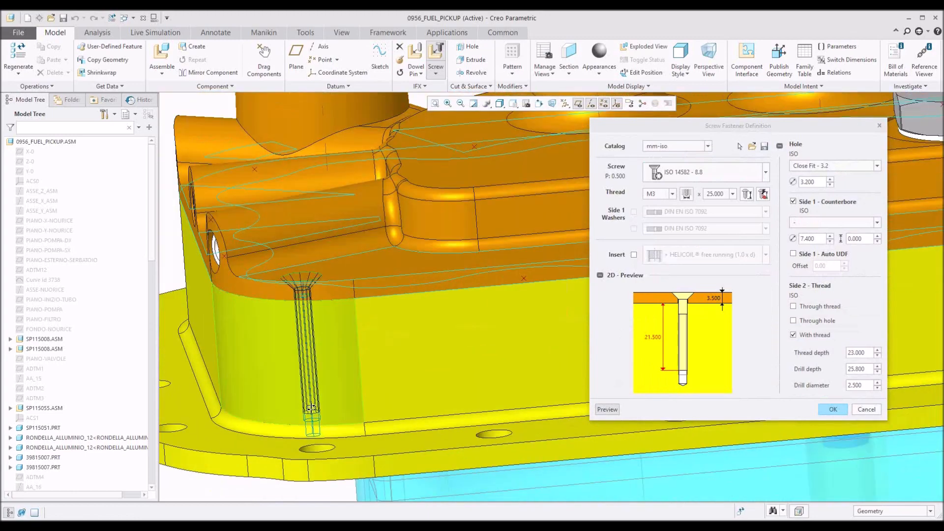
middle_drag(311, 408, 324, 335)
scroll(328, 284, up, 3)
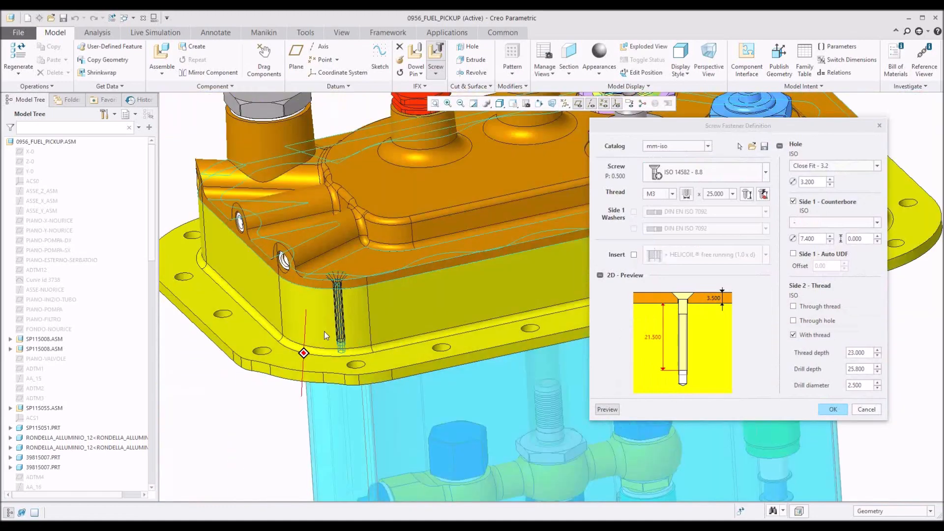
click(732, 193)
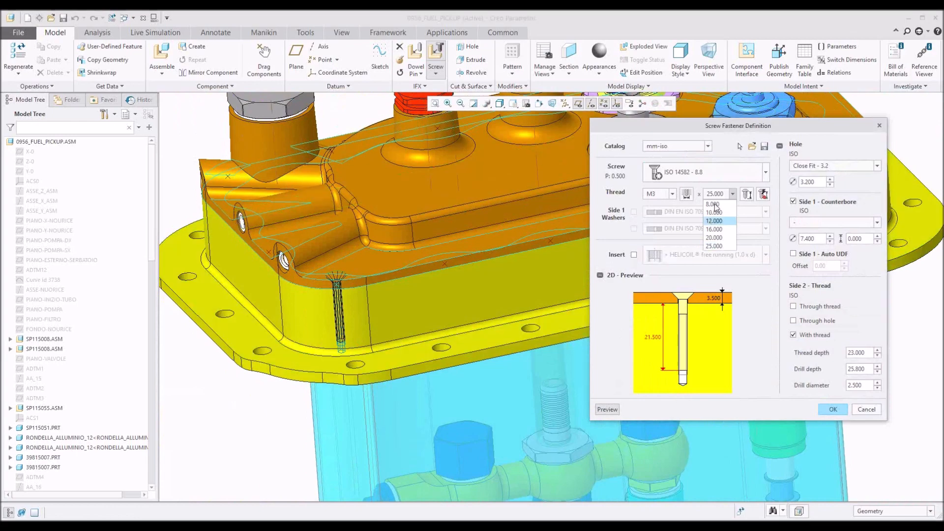
click(716, 203)
Accept the fastener definition and assemble the screw as a single instance at the cover's corner.
middle_drag(374, 346, 364, 307)
scroll(362, 301, up, 5)
shift+middle_drag(463, 295, 411, 307)
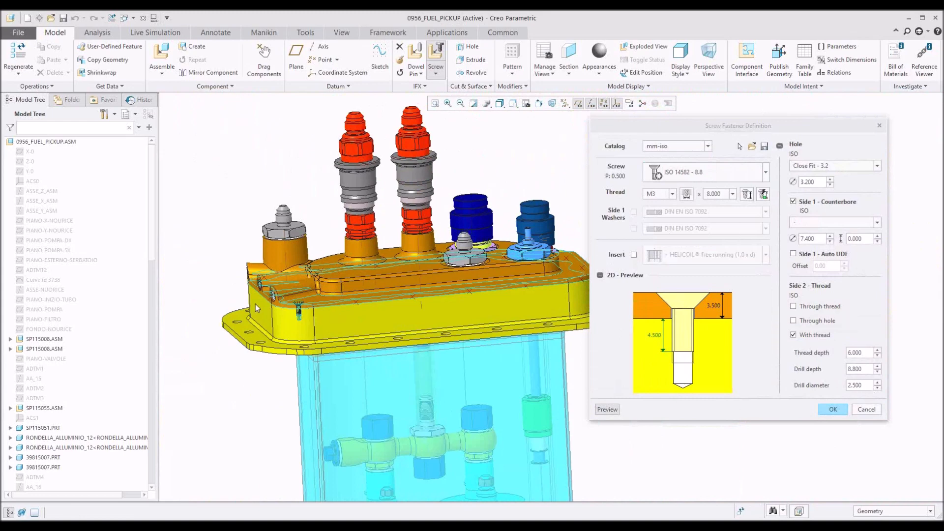
scroll(279, 309, down, 2)
middle_drag(310, 304, 298, 339)
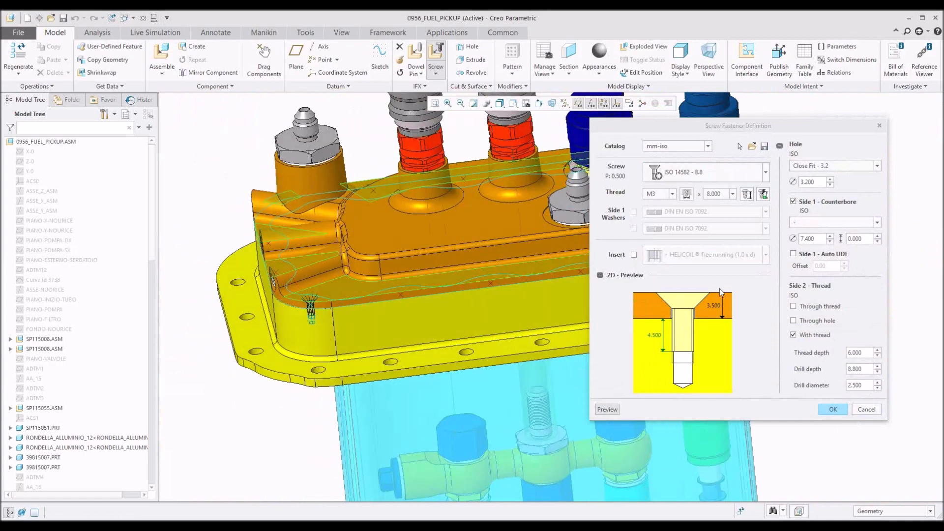
click(832, 410)
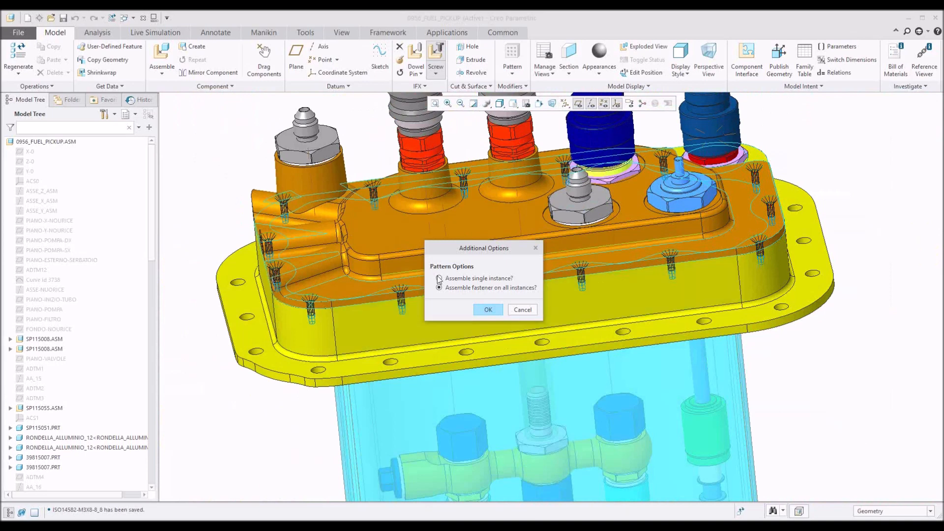
click(439, 278)
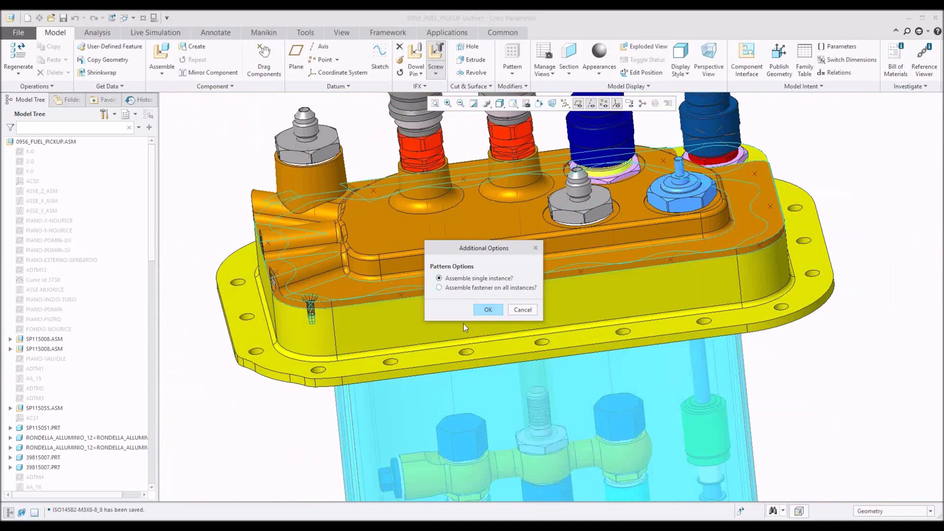
click(487, 308)
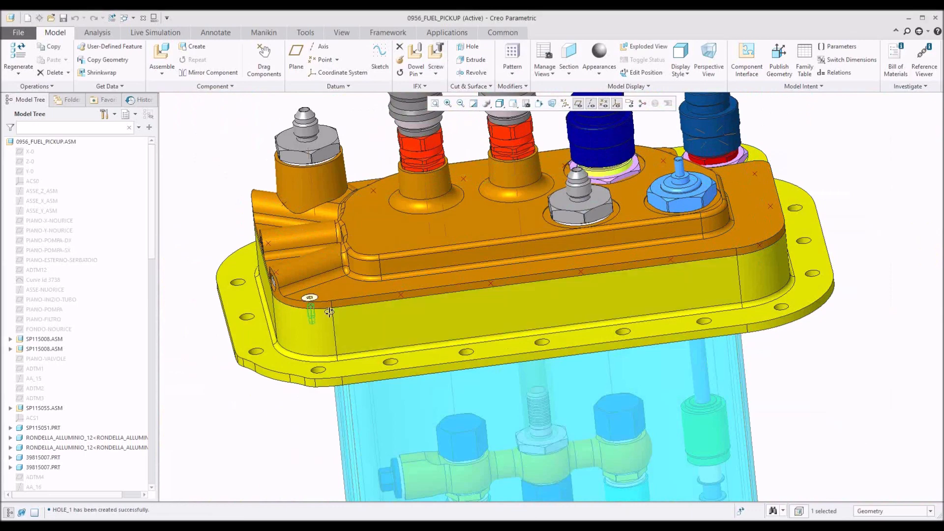
Hide the assembled ISO14582-M3X8-8_8.PRT screw and examine the countersunk hole in the cover's corner.
scroll(328, 311, down, 5)
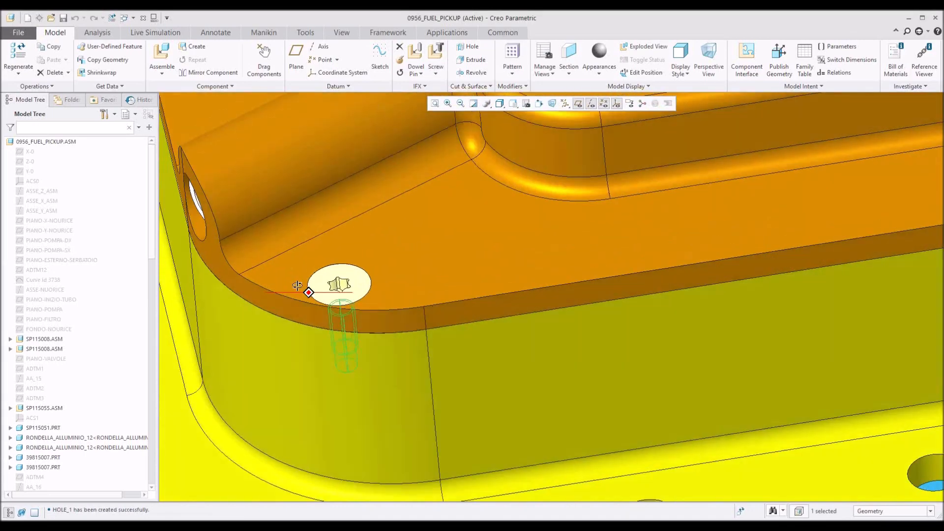
mouse_move(297, 285)
middle_down()
mouse_move(307, 290)
mouse_move(301, 294)
middle_up()
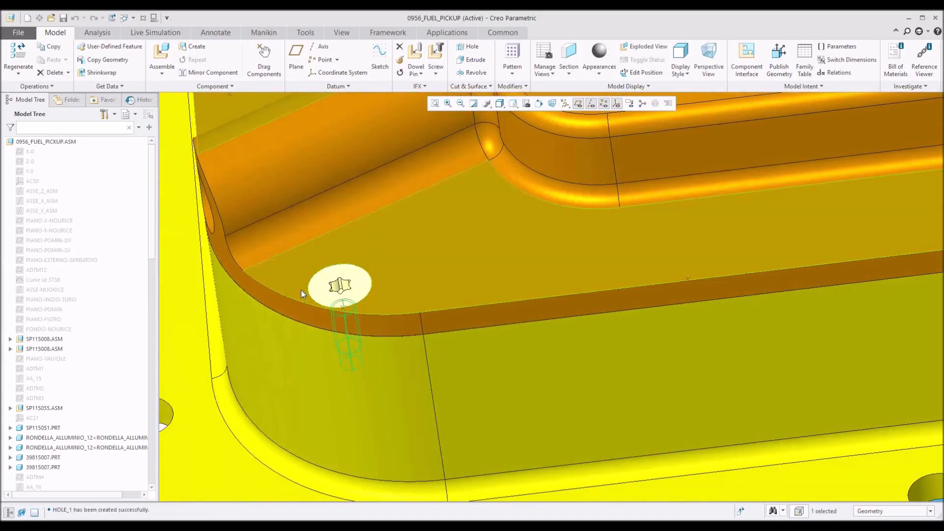
scroll(420, 286, up, 5)
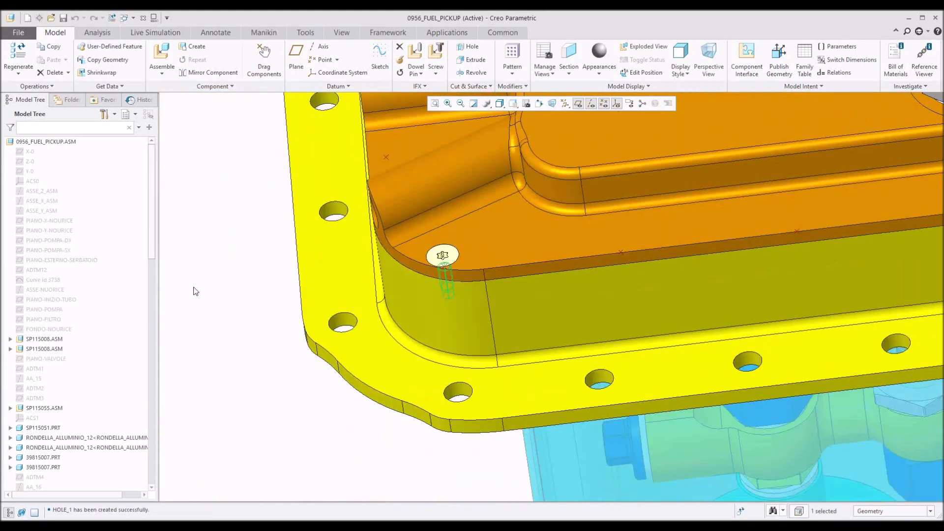
scroll(155, 282, down, 5)
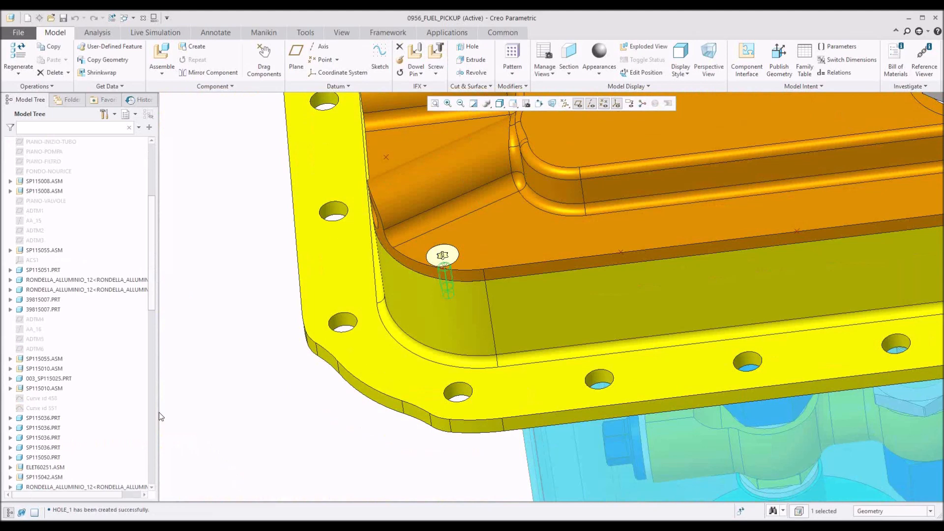
scroll(151, 468, down, 10)
drag(152, 468, 152, 478)
click(37, 477)
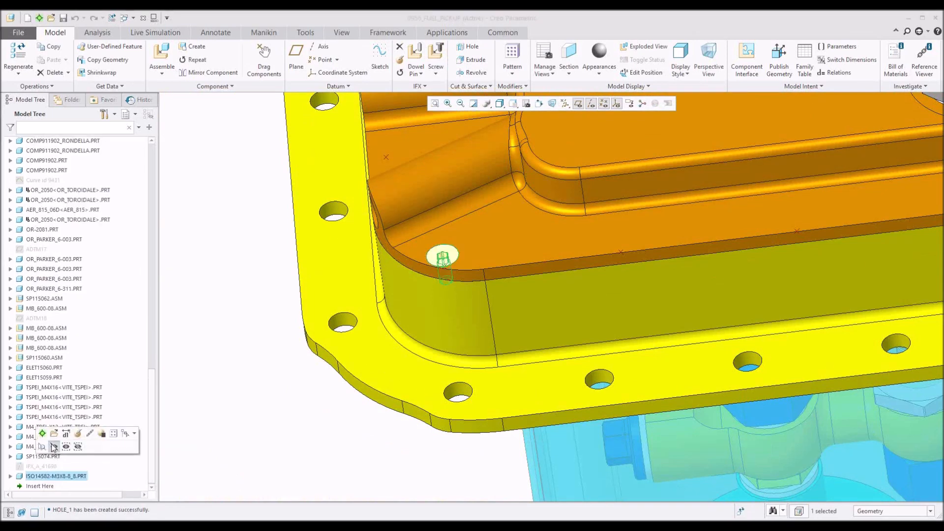
click(54, 446)
scroll(450, 252, down, 6)
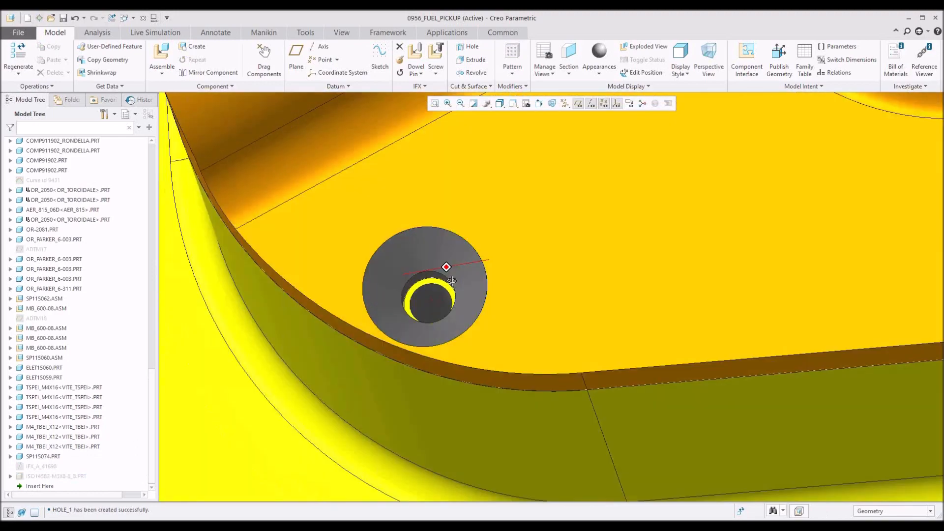
middle_drag(451, 281, 436, 289)
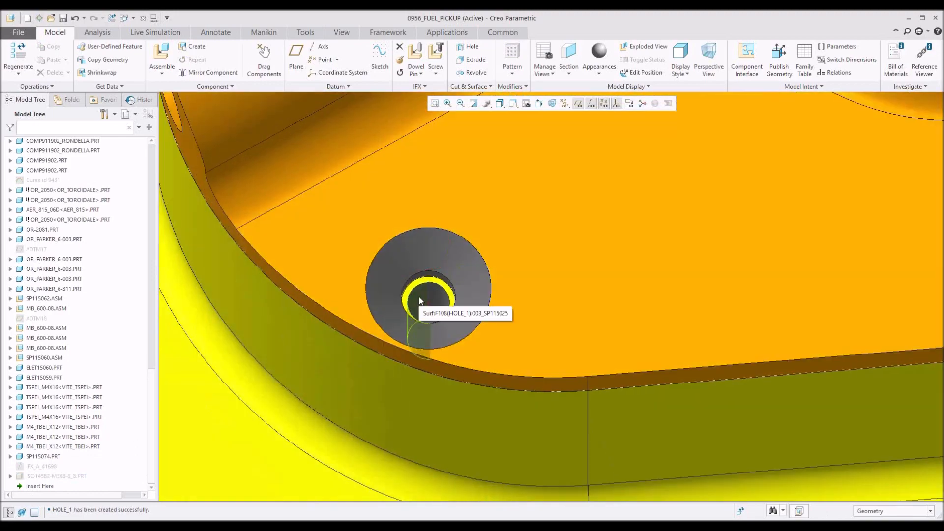
scroll(420, 301, up, 6)
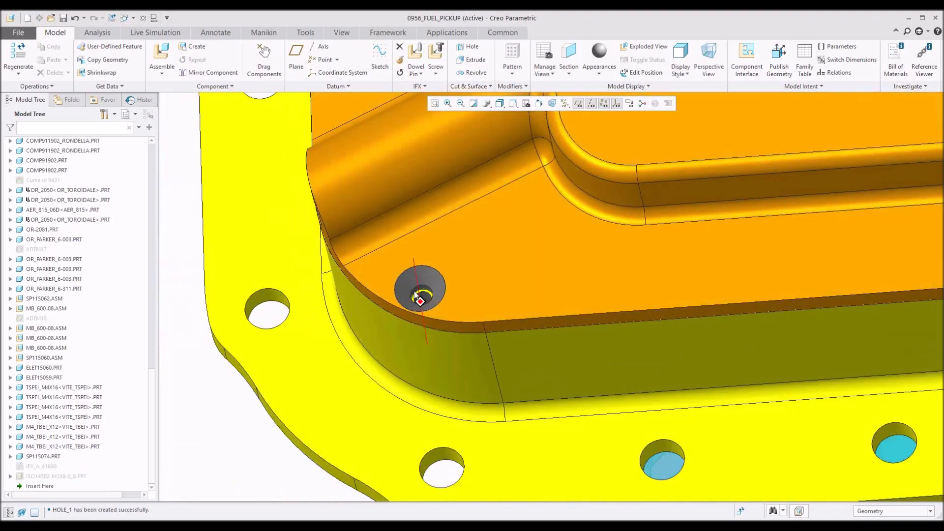
scroll(417, 297, up, 2)
Open the yellow flange part 003_SP115025.PRT and examine the screw hole at its corner.
click(363, 401)
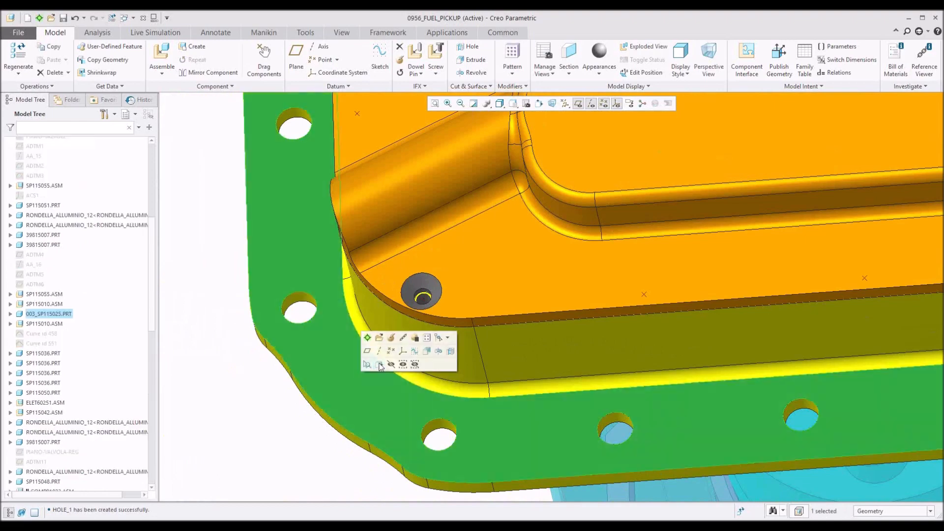
click(379, 338)
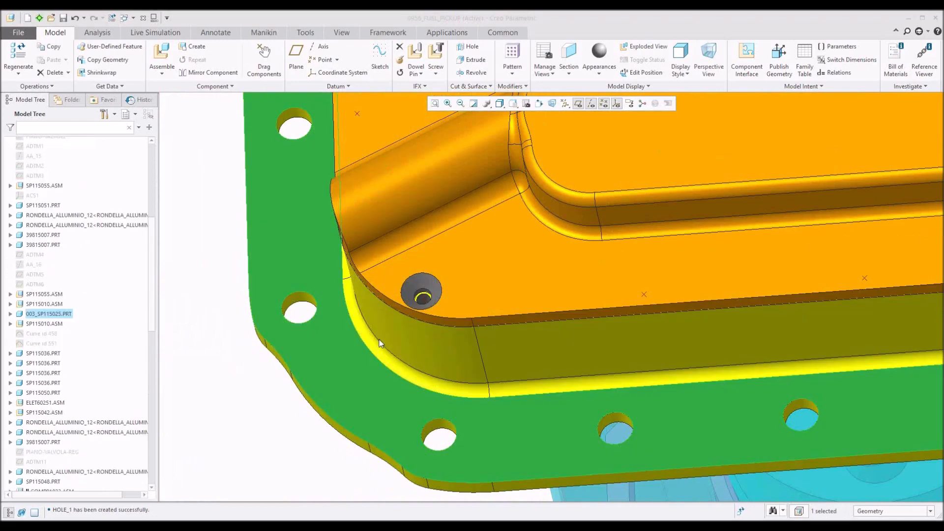
scroll(534, 340, down, 8)
scroll(534, 339, down, 10)
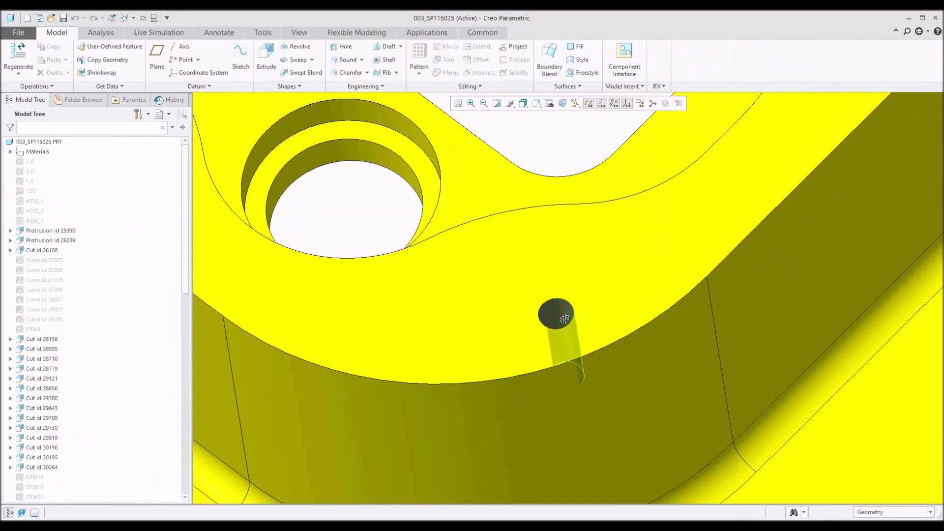
Open the orange cover part SP115050.PRT, examine the countersunk hole in its corner, and return to the fuel pickup assembly.
middle_drag(564, 318, 564, 319)
click(143, 19)
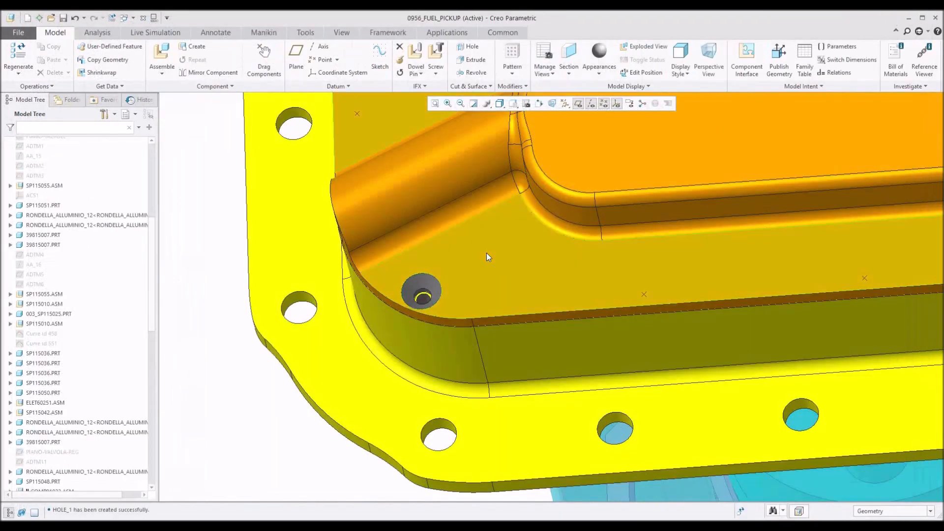
click(486, 253)
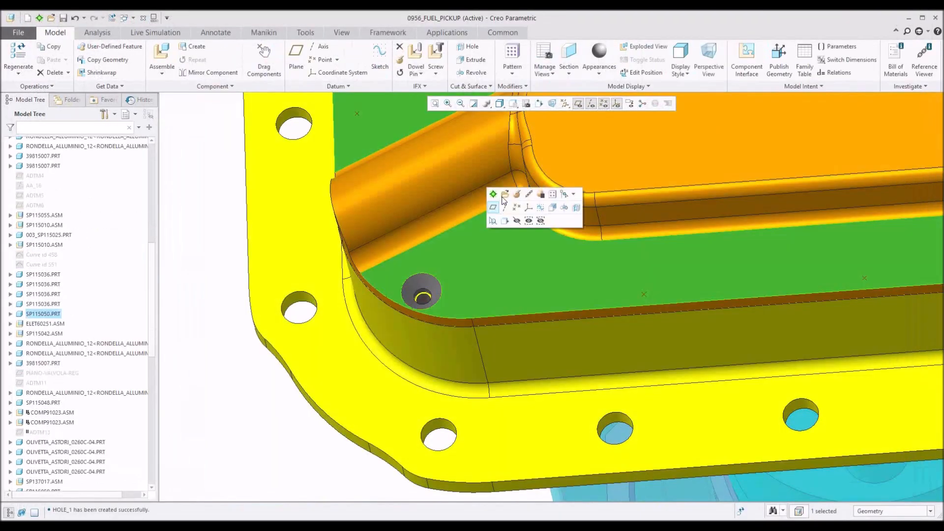
click(504, 195)
scroll(489, 332, up, 8)
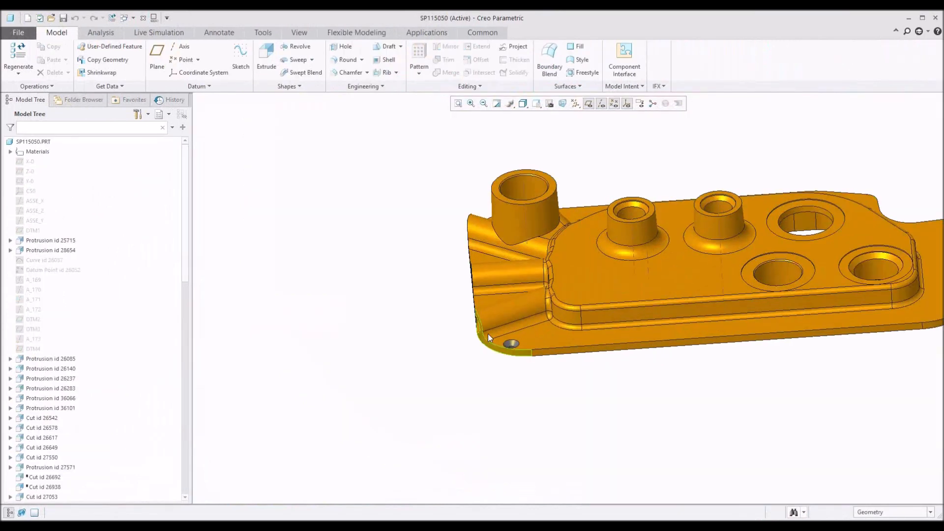
scroll(495, 328, down, 4)
middle_drag(495, 327, 512, 363)
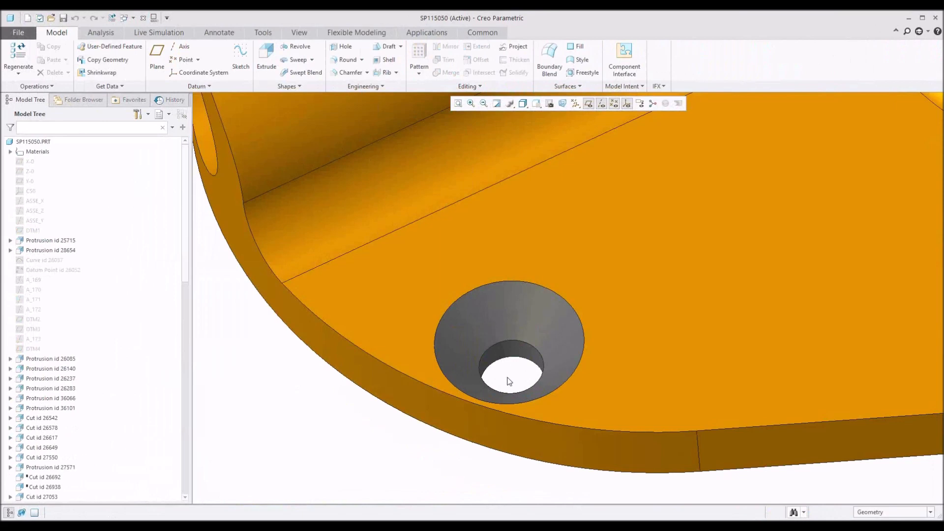
scroll(509, 381, up, 5)
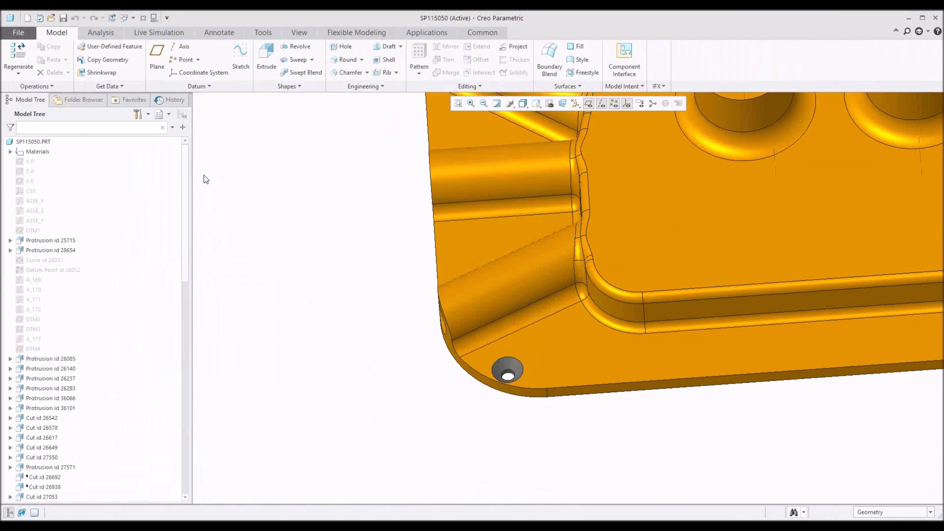
click(133, 19)
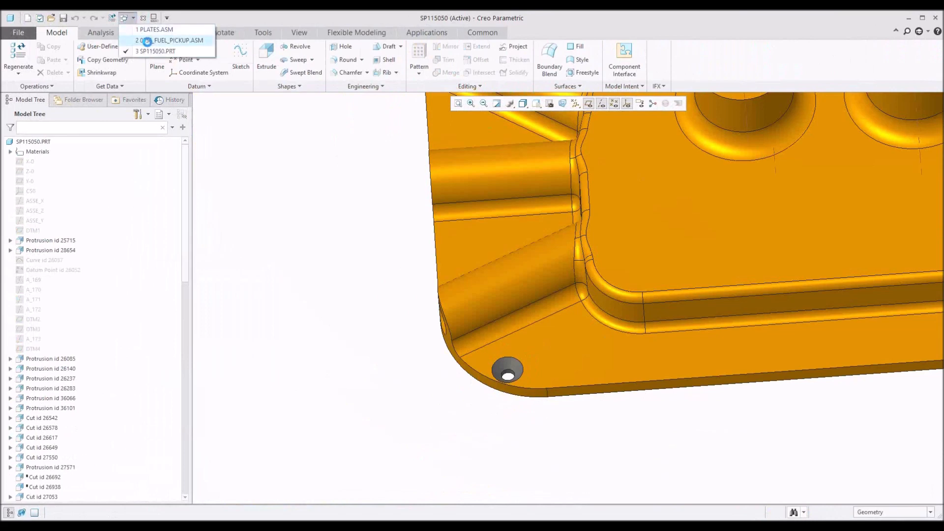
click(147, 41)
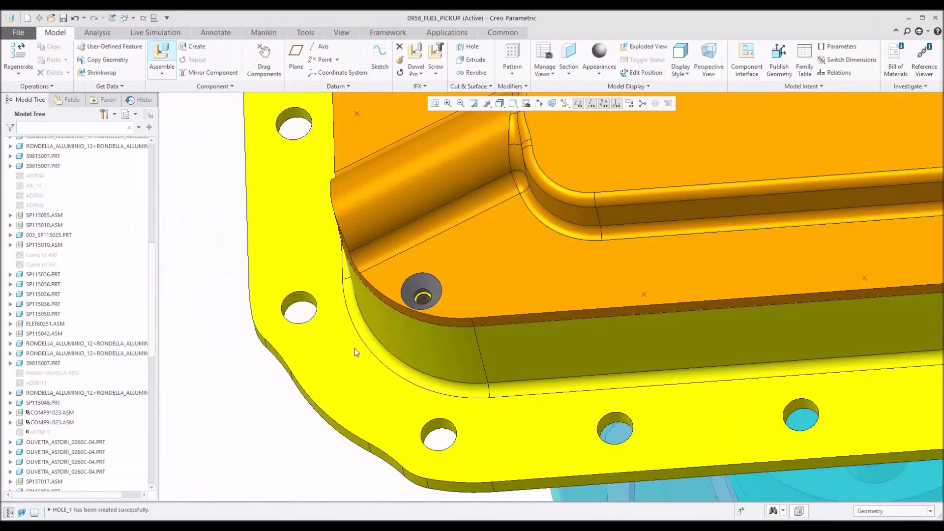
Define a screw fastener at the datum point beside the corner hole, with its head on the cover surface and its thread on the flange surface.
scroll(432, 300, down, 2)
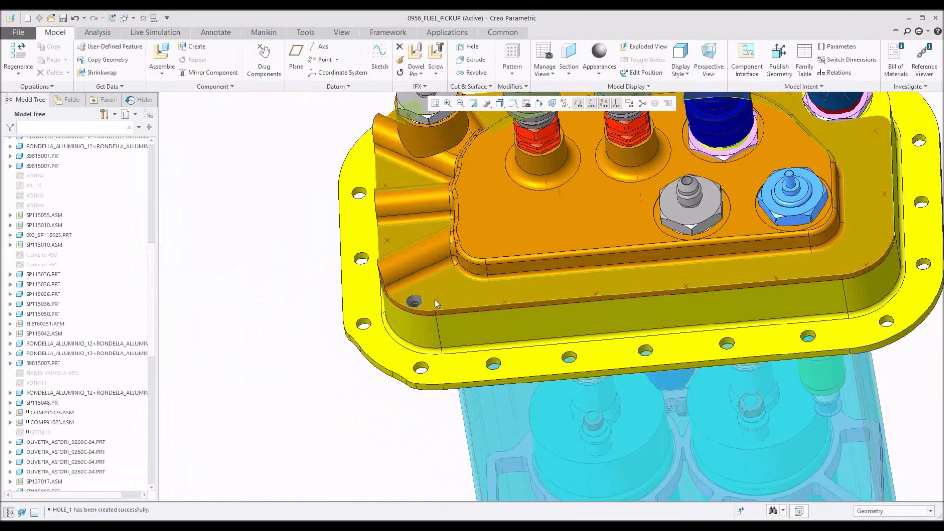
shift+middle_drag(490, 287, 429, 287)
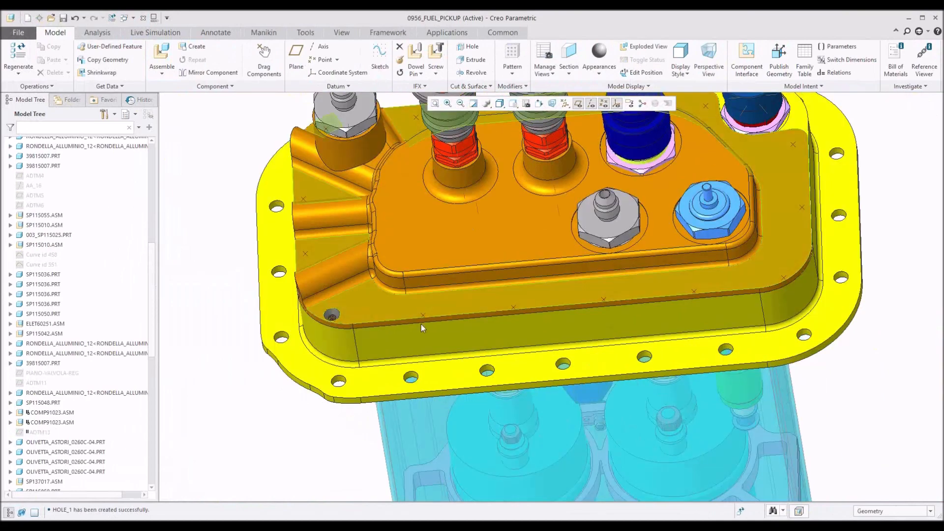
click(436, 55)
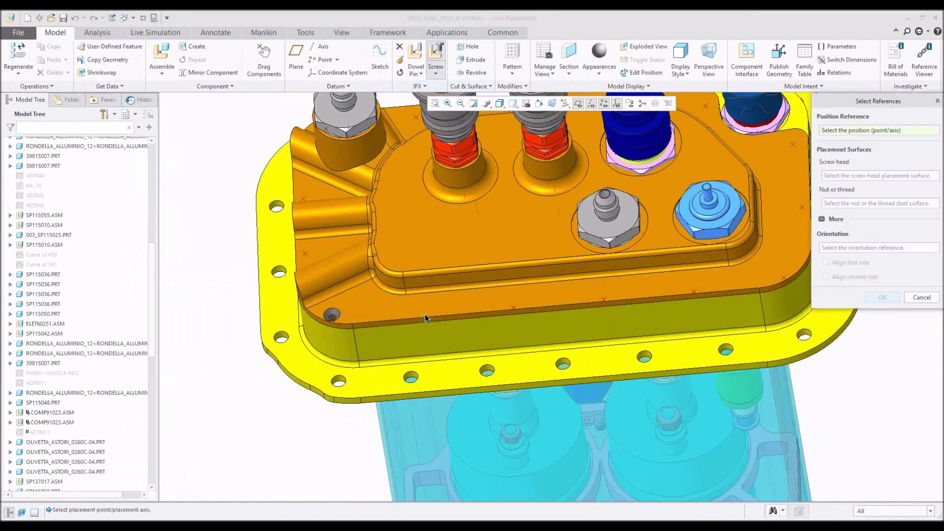
click(424, 315)
click(385, 308)
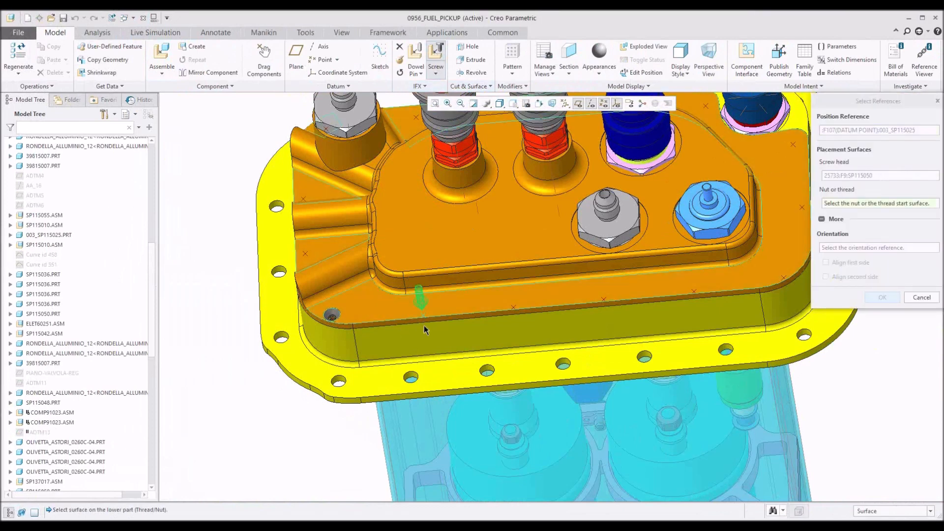
scroll(427, 319, down, 3)
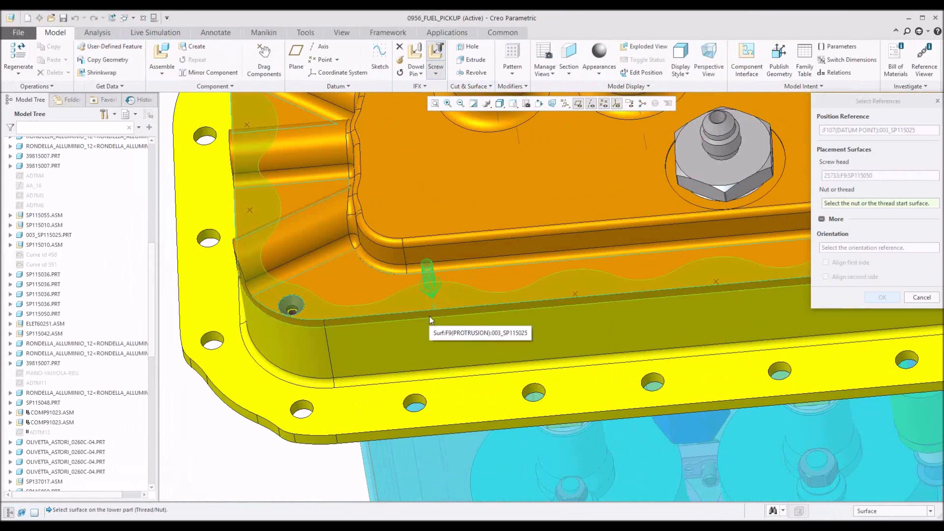
click(429, 318)
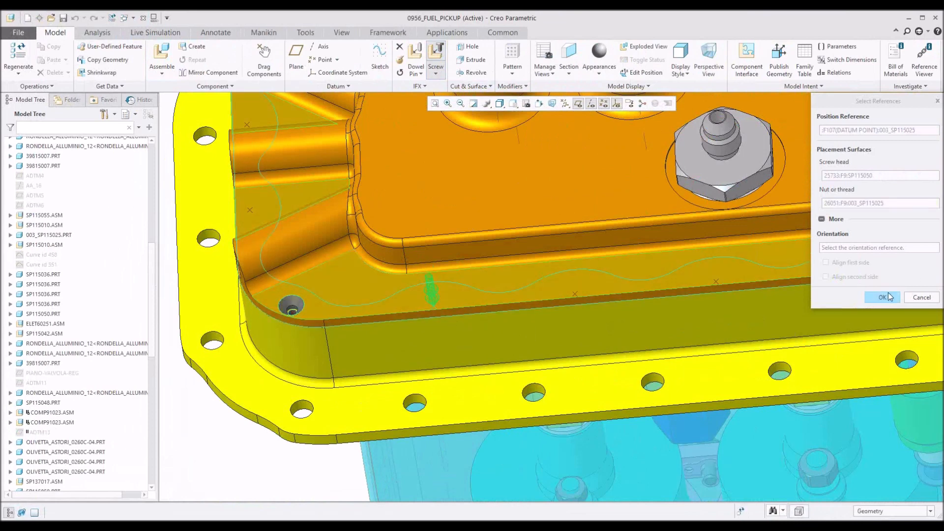
click(882, 297)
Include a HELICOIL free running insert with the M3 screw, try the 1.5 x d size, and settle on 1.0 x d.
click(633, 255)
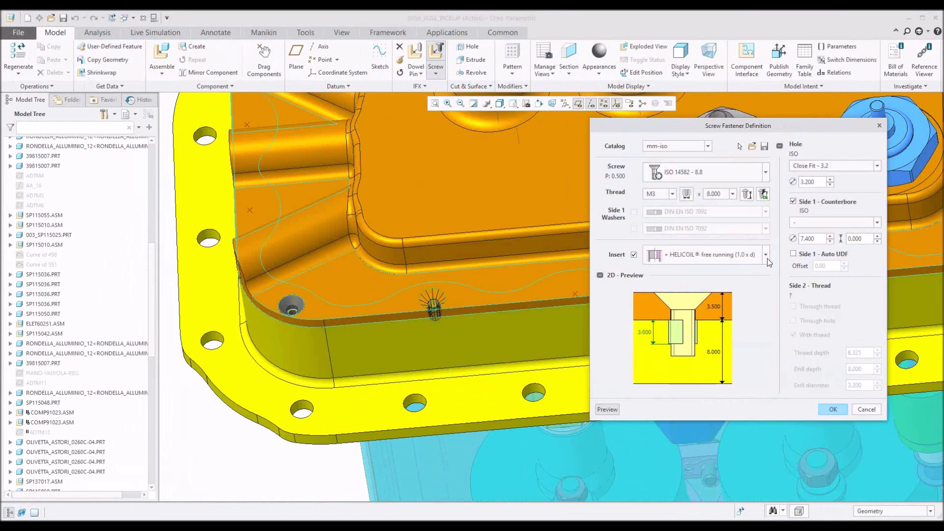
click(766, 254)
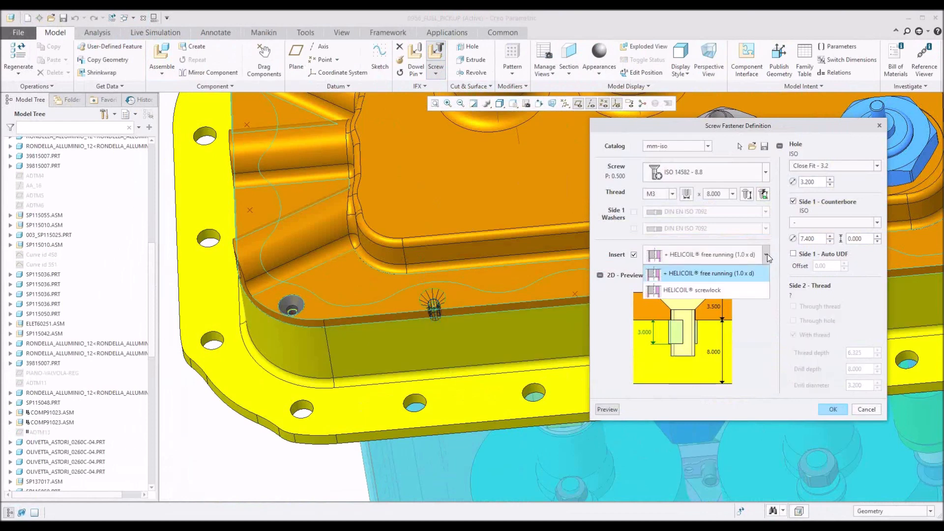
click(706, 275)
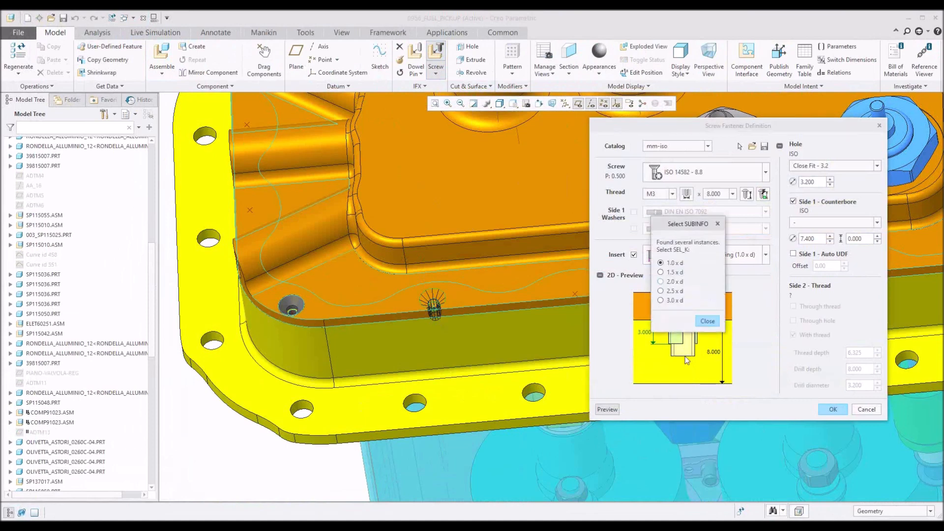
click(661, 273)
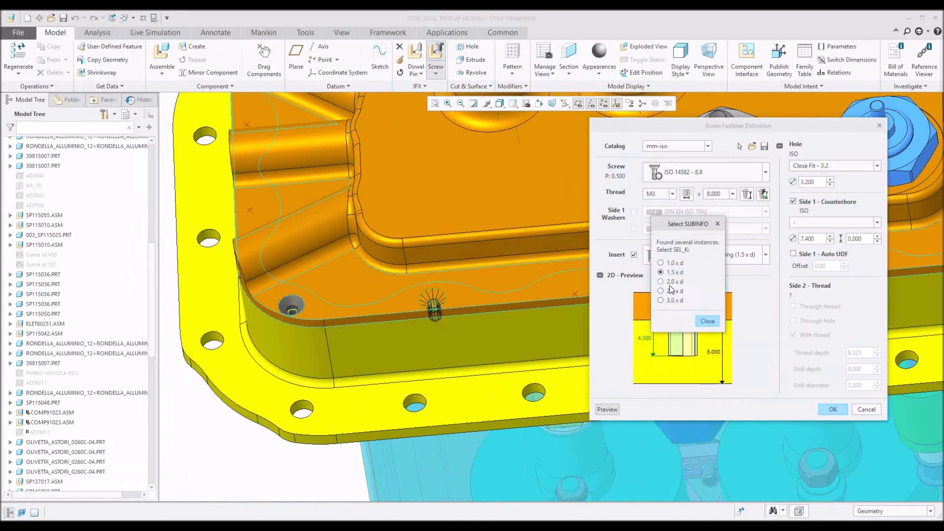
click(660, 262)
click(707, 321)
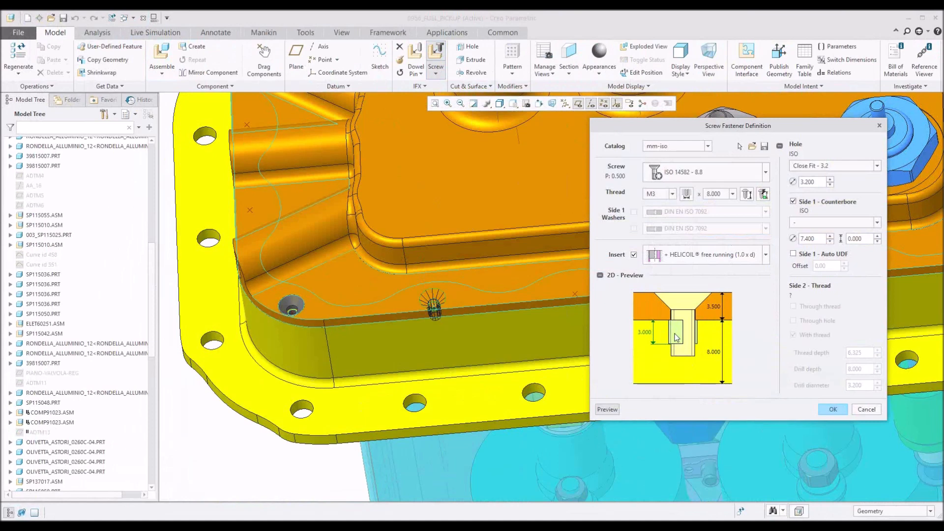
Accept the fastener definition and assemble the screw with its insert despite the missing threaded hole chart.
click(829, 410)
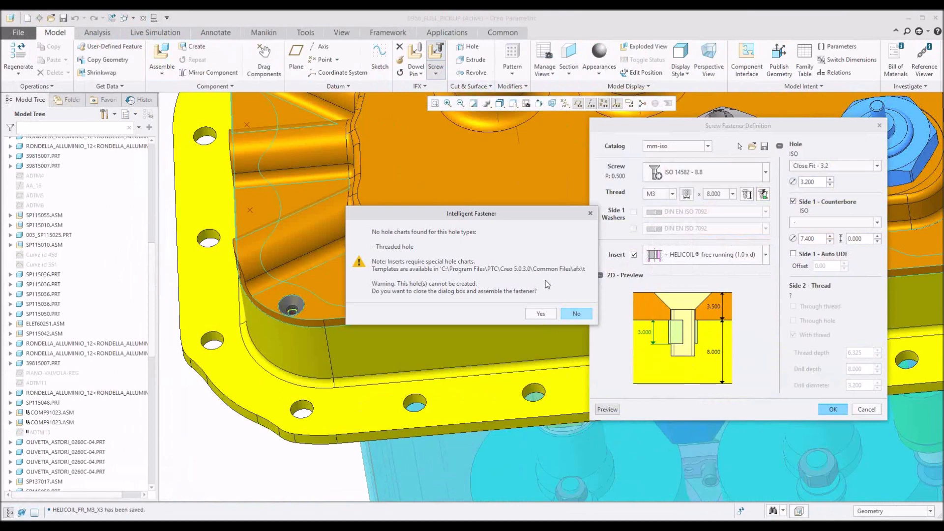
click(540, 311)
click(438, 278)
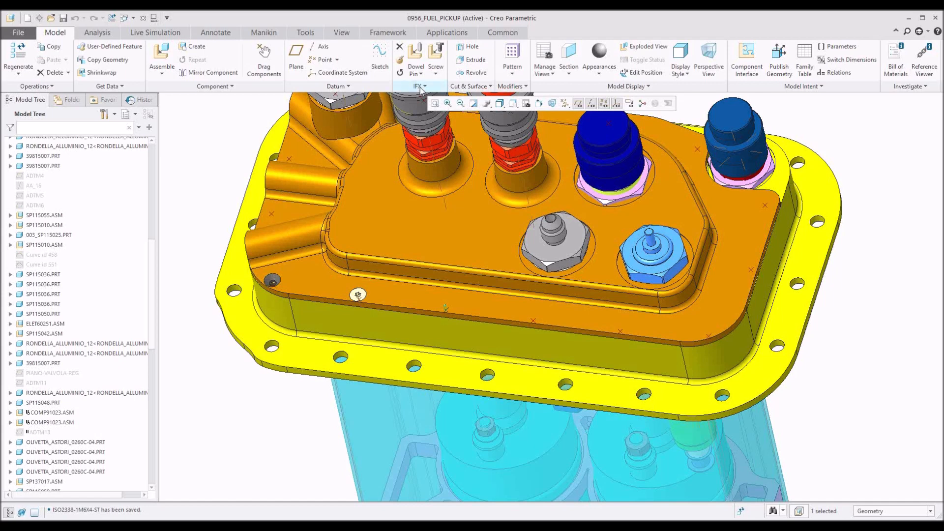
Run Check Screw Fasteners on the fuel pickup assembly, review the fastener report, and close it.
click(422, 87)
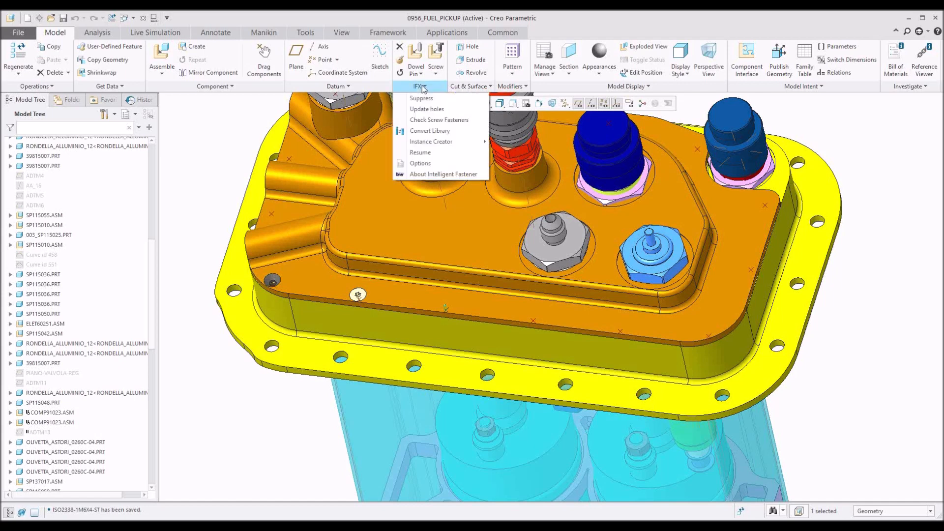
click(373, 318)
middle_drag(393, 293, 428, 329)
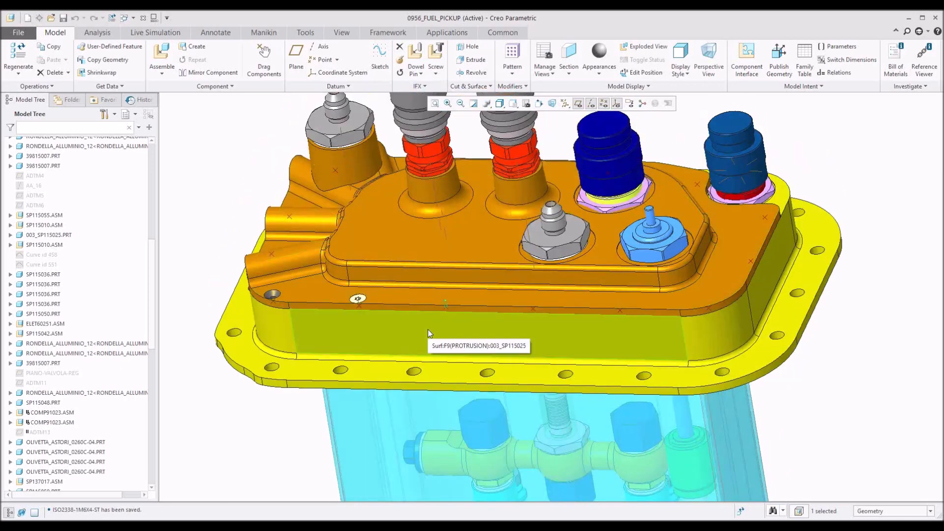
click(422, 86)
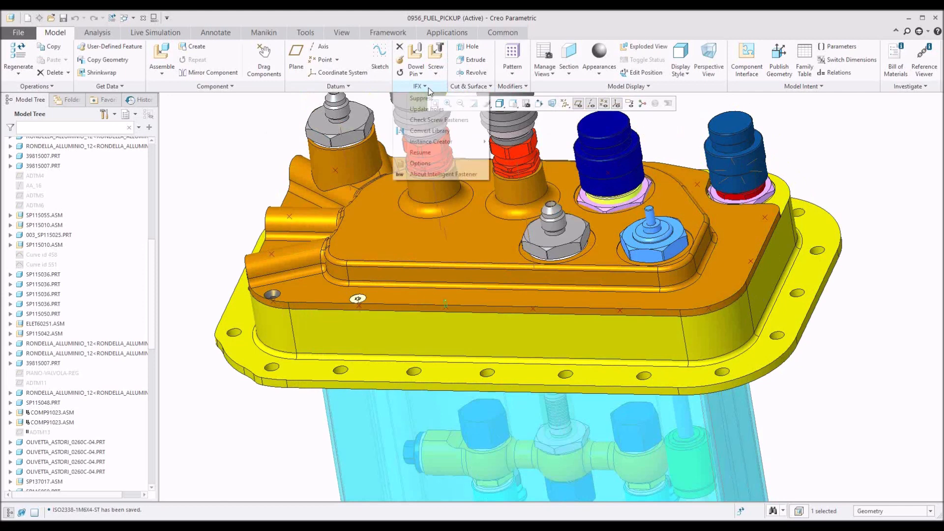
click(439, 120)
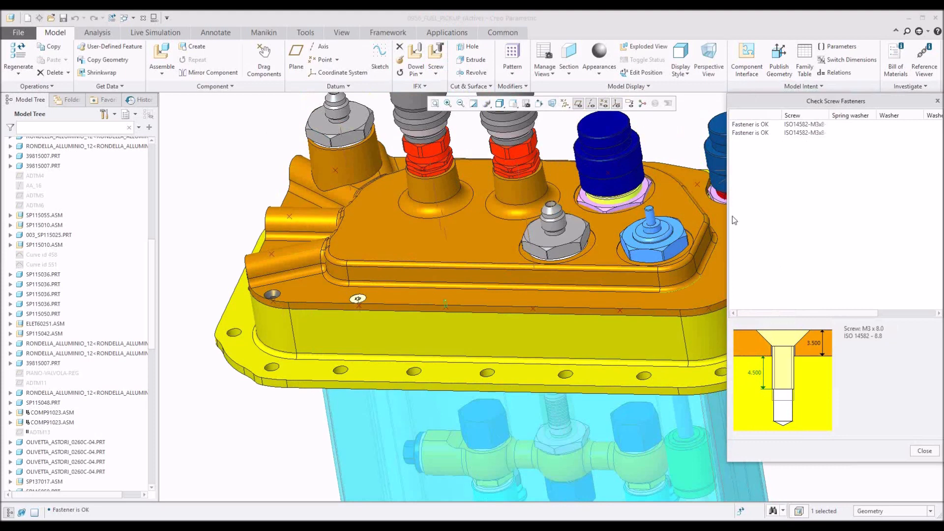
click(924, 450)
click(427, 88)
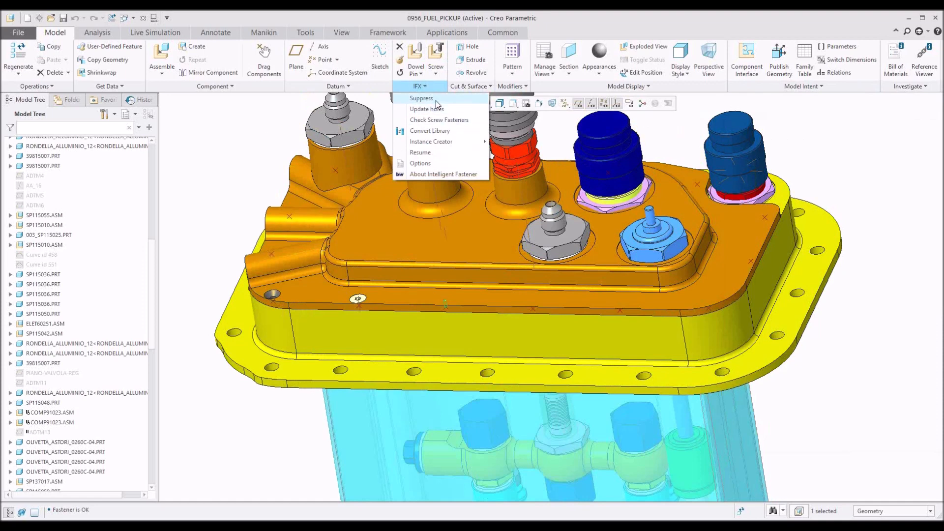
click(261, 153)
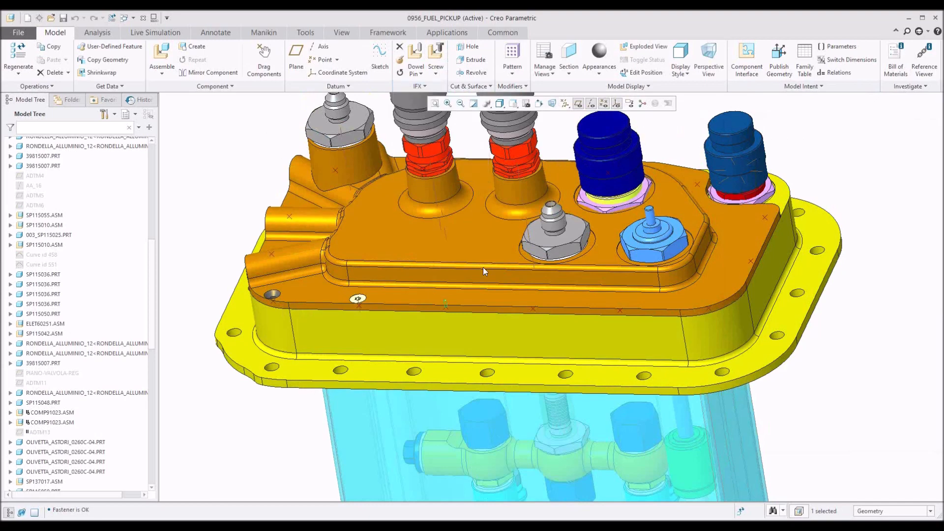
middle_drag(482, 267, 604, 197)
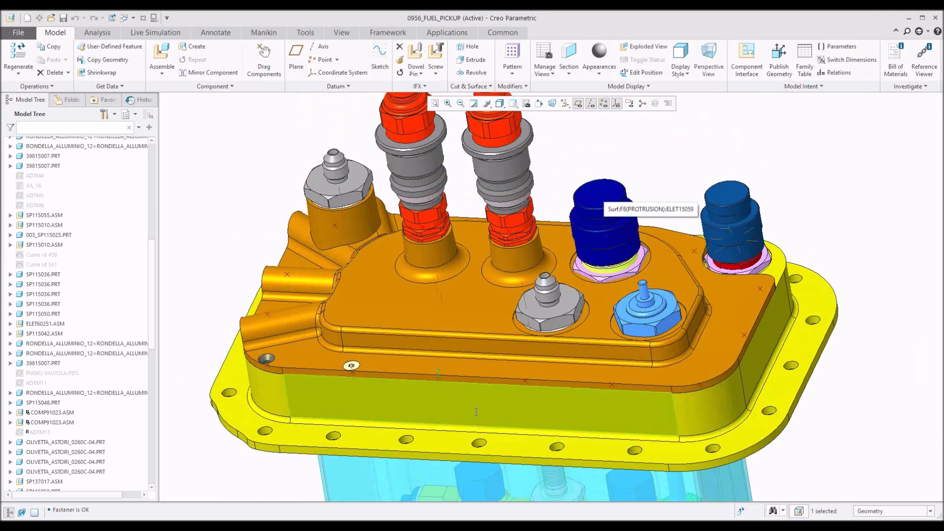
Switch to the IFX.ppt presentation in PowerPoint and view the contact information slide.
click(325, 527)
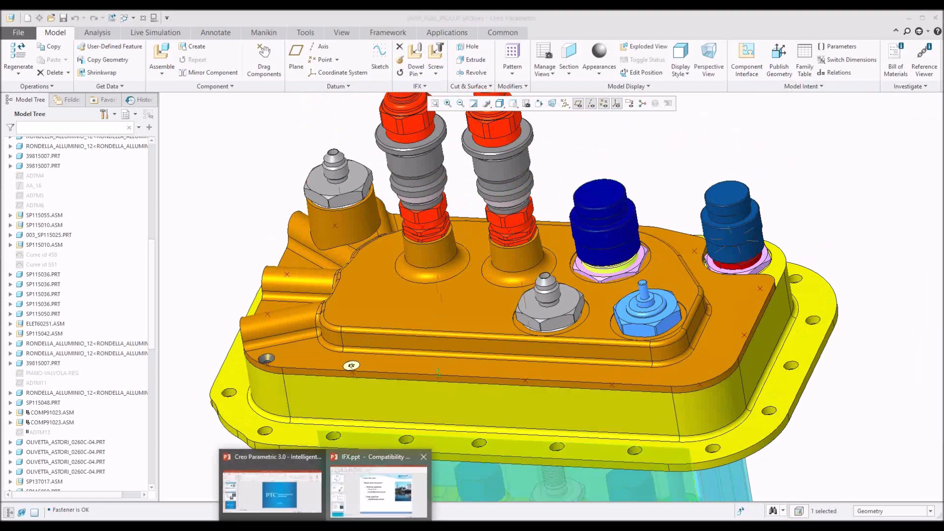
click(379, 487)
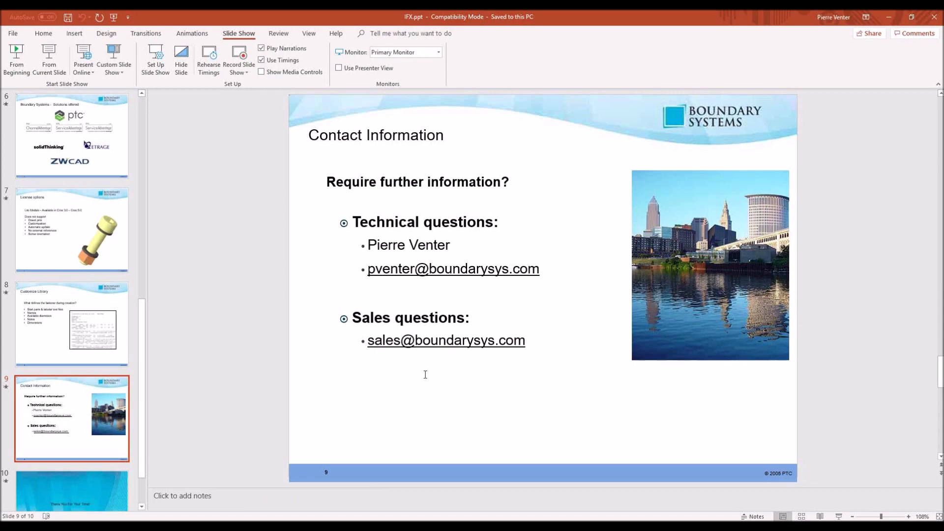
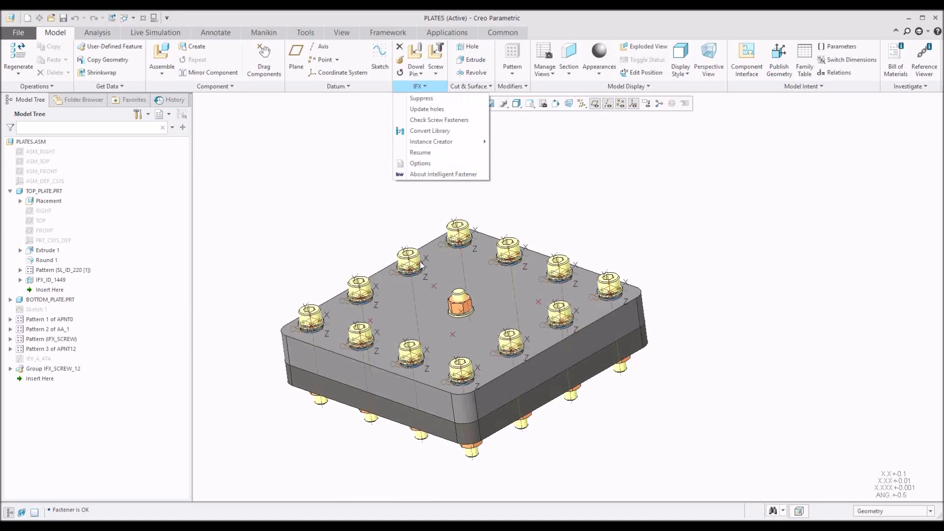
Open the Instance Creator from the PLATES assembly in Creo, view its export folder selection, and cancel it.
click(421, 267)
click(424, 87)
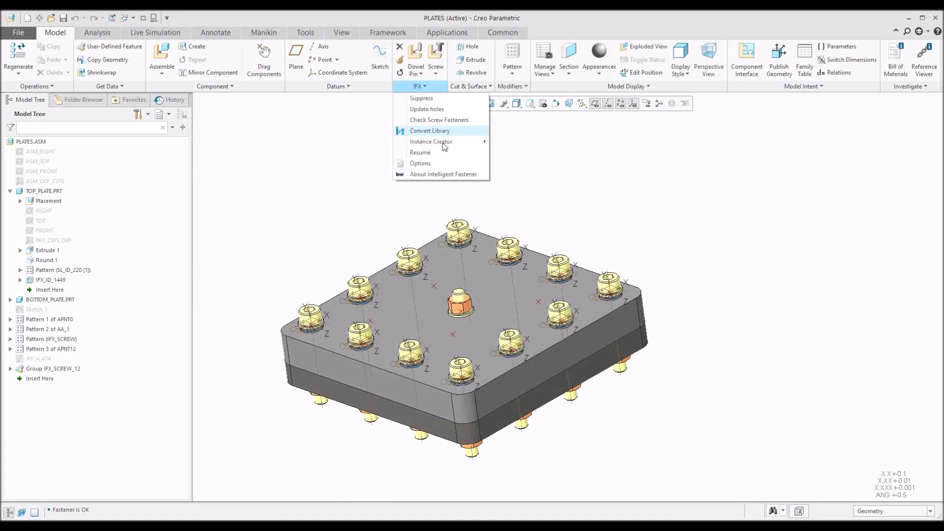
mouse_move(448, 146)
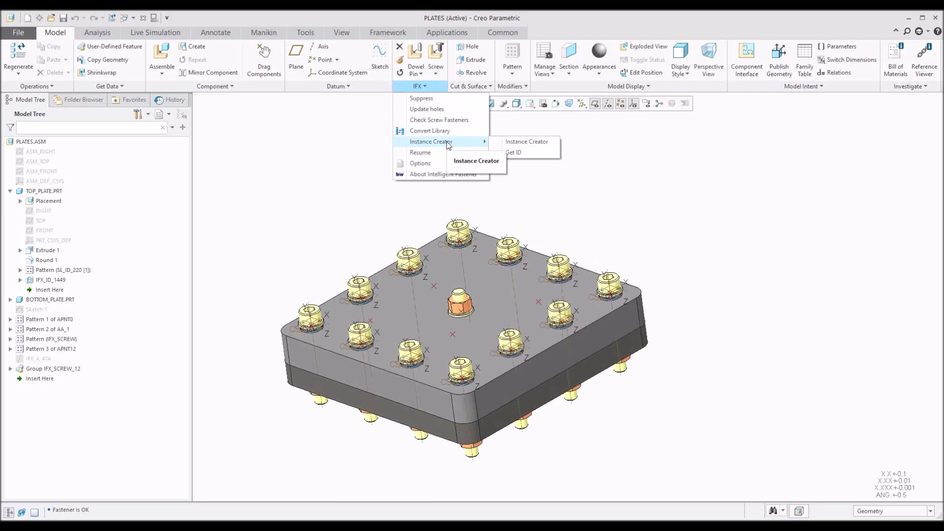
click(519, 142)
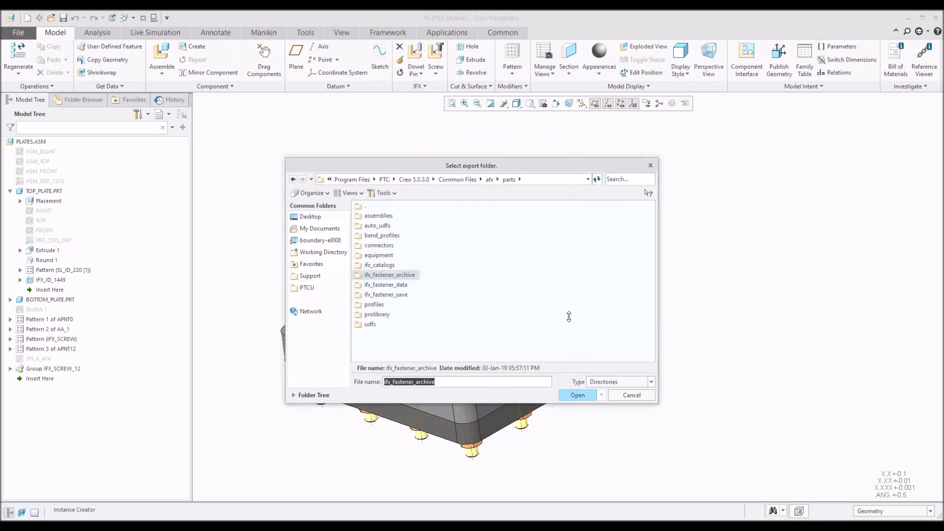
key(Escape)
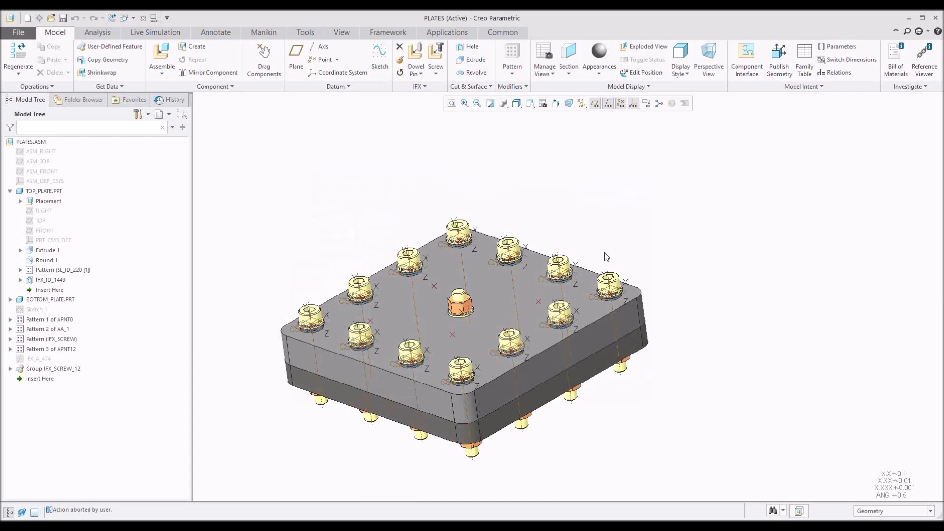
scroll(605, 253, down, 1)
scroll(573, 245, up, 1)
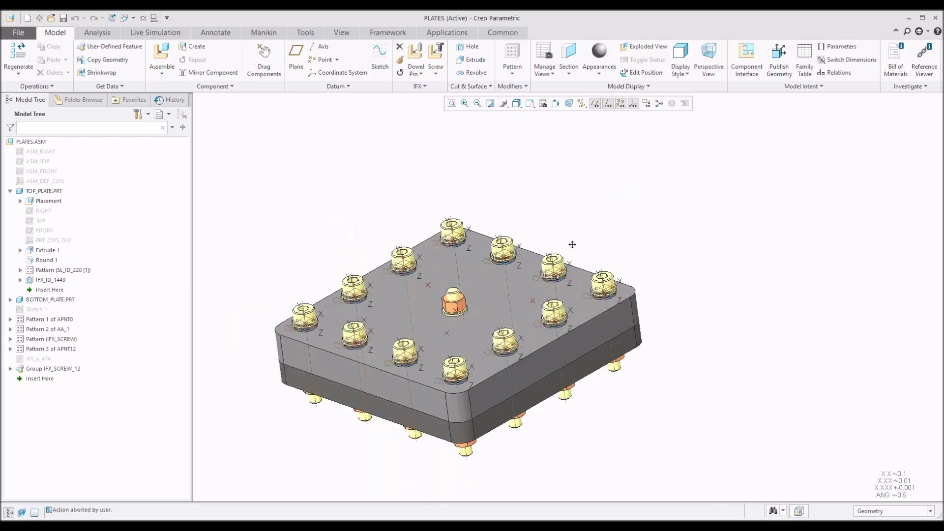
Open the top plate part from the PLATES assembly in its own window and look at its holes.
shift+middle_drag(573, 245, 582, 225)
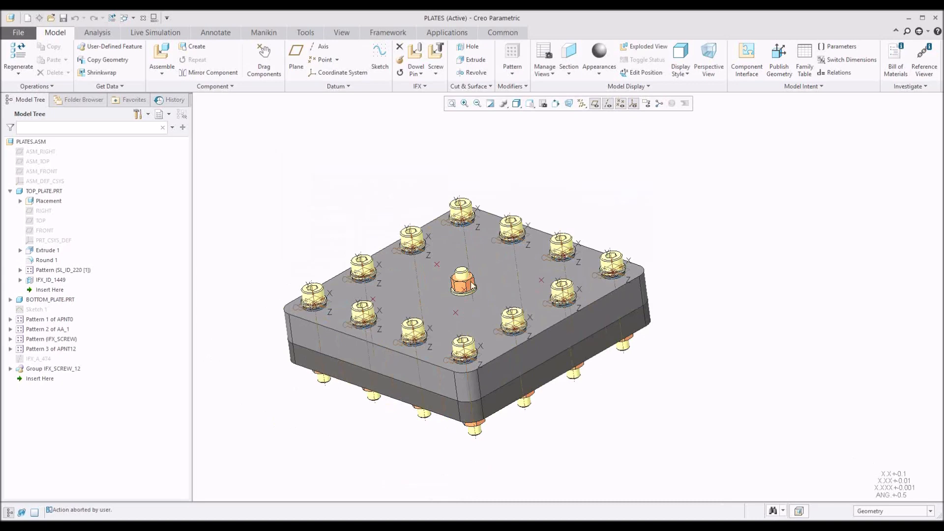
click(485, 266)
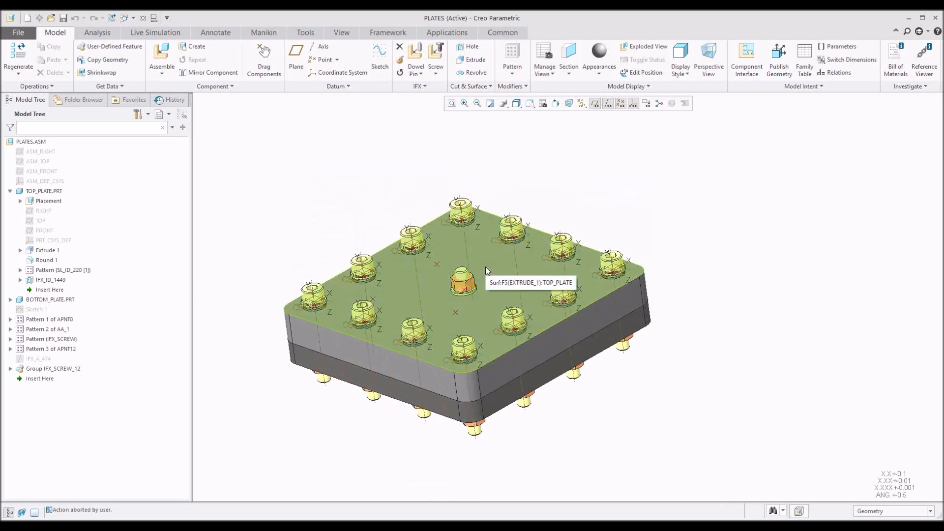
click(499, 369)
click(521, 313)
middle_drag(517, 330, 499, 311)
scroll(492, 298, up, 5)
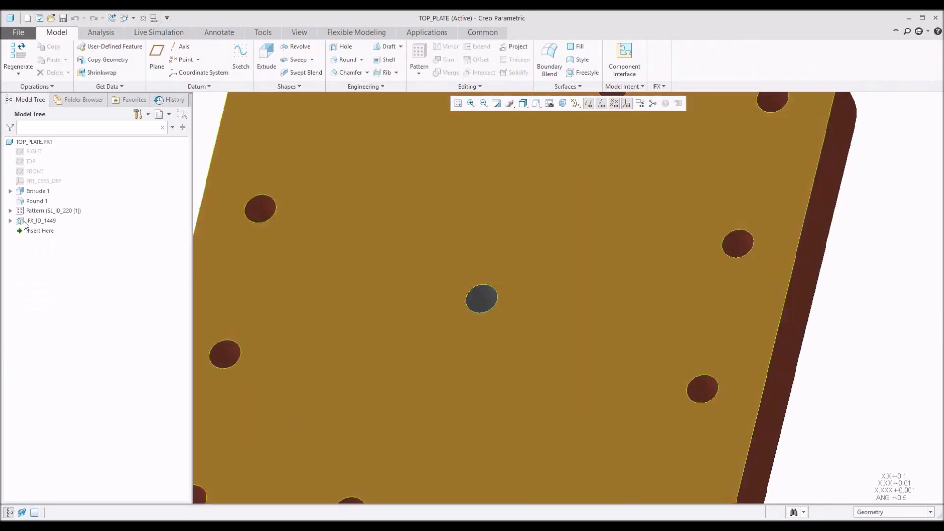
Highlight the IFX_ID_1449 hole feature in the top plate and inspect the centre hole's surface in Flexible Modeling.
click(29, 221)
scroll(451, 319, down, 5)
middle_drag(451, 320, 408, 290)
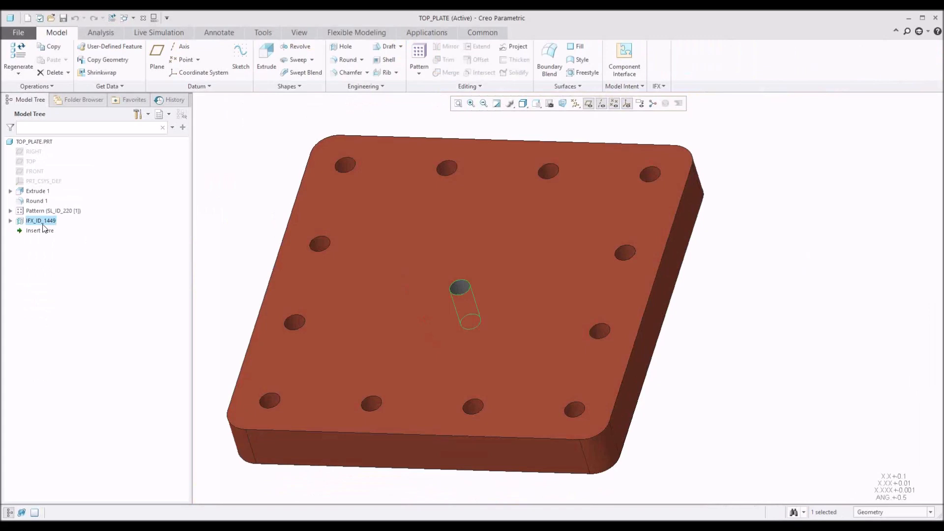
click(292, 153)
click(350, 32)
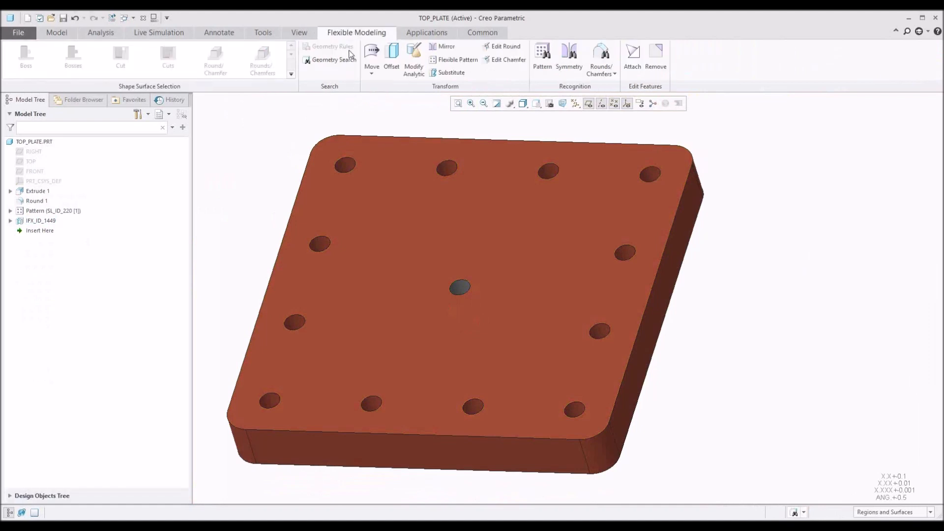
click(464, 289)
click(465, 289)
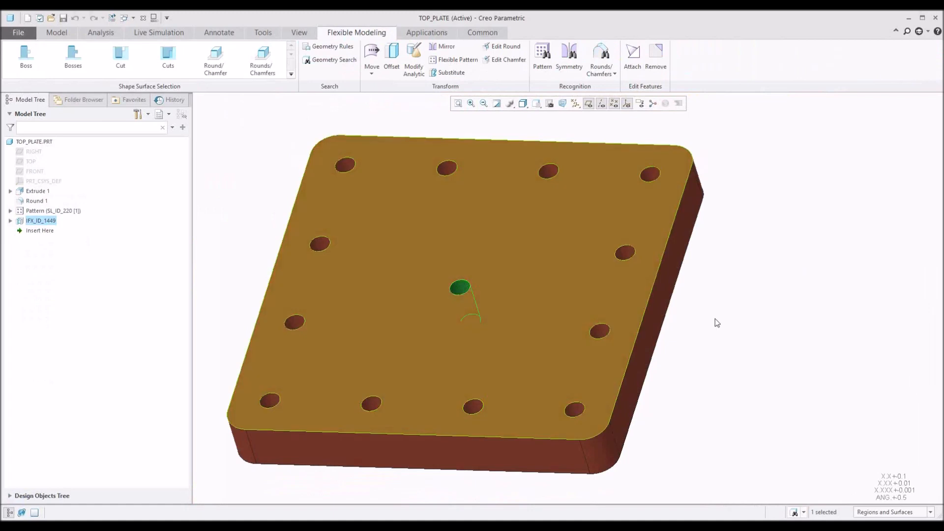
click(725, 312)
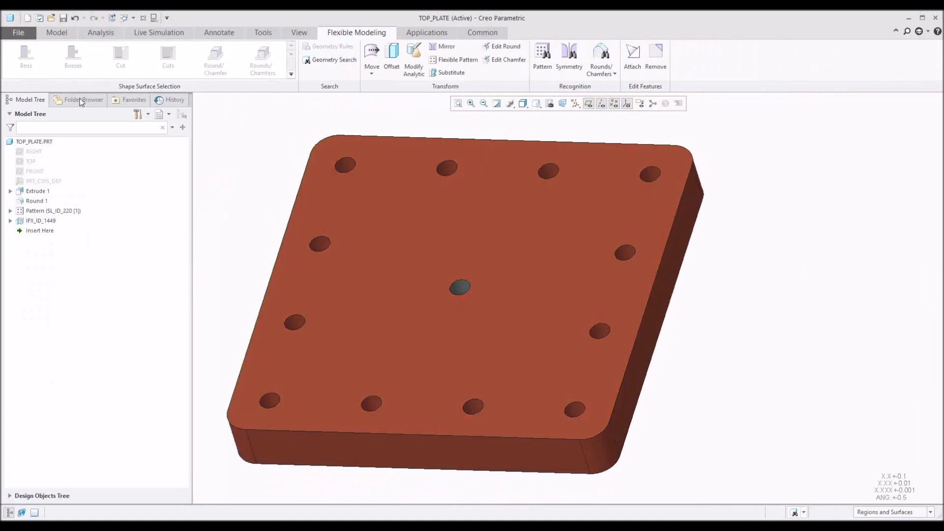
Close the top plate window and return to the PLATES assembly with nothing selected.
click(144, 18)
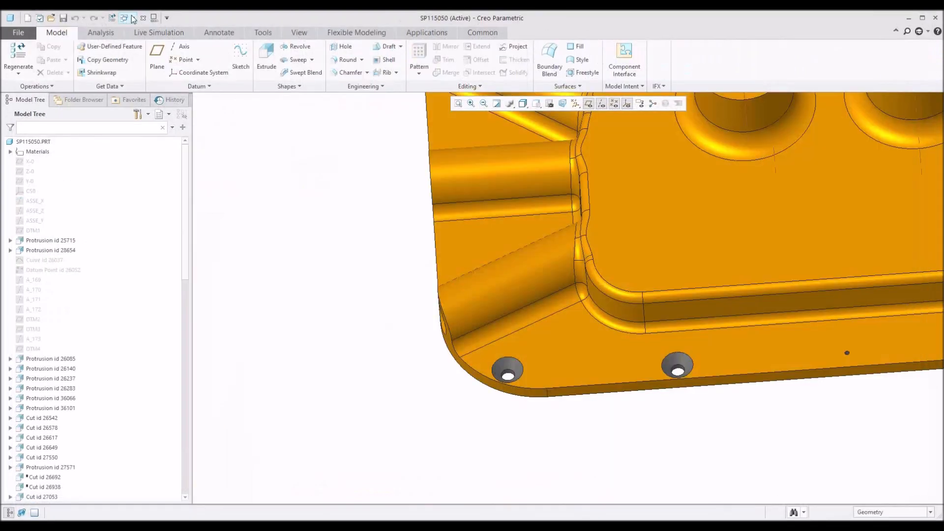
click(134, 18)
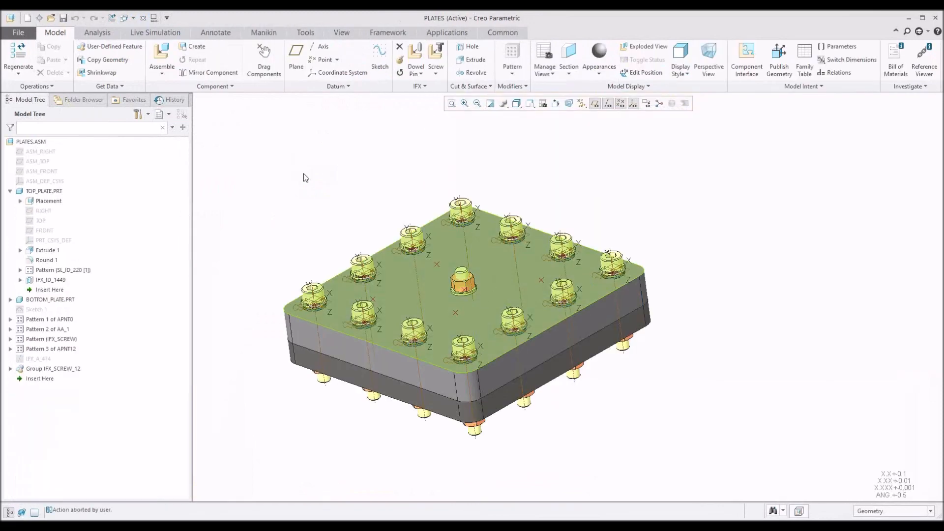
click(304, 177)
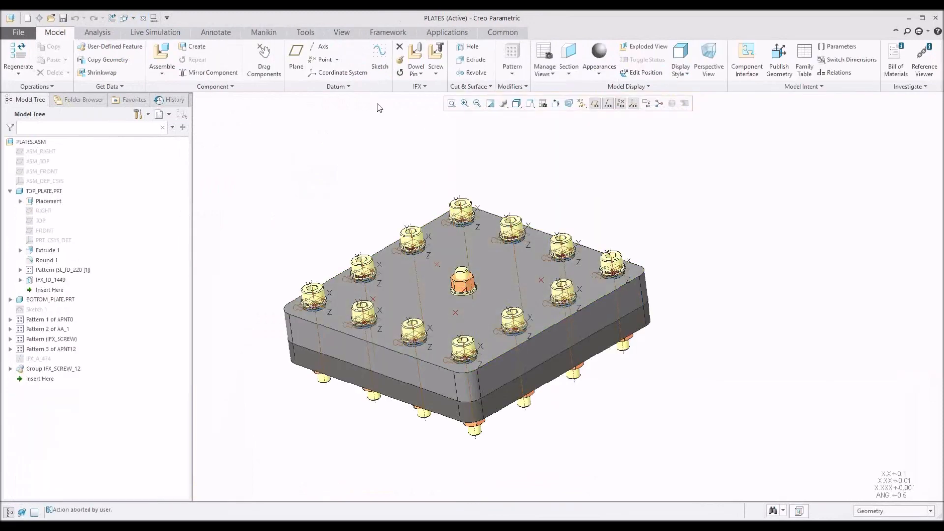
Open the definition of the patterned screw fastener, inspect its hole diameter, and cancel without changes.
click(399, 61)
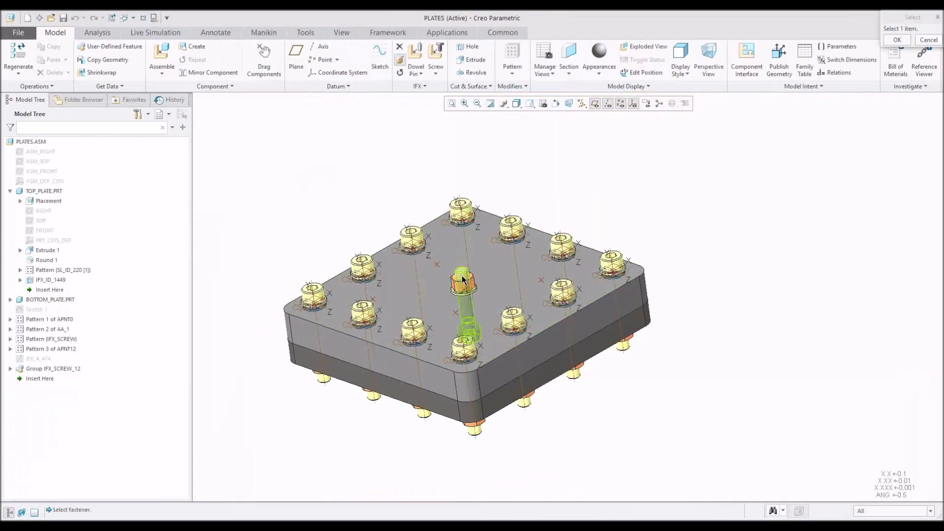
click(362, 264)
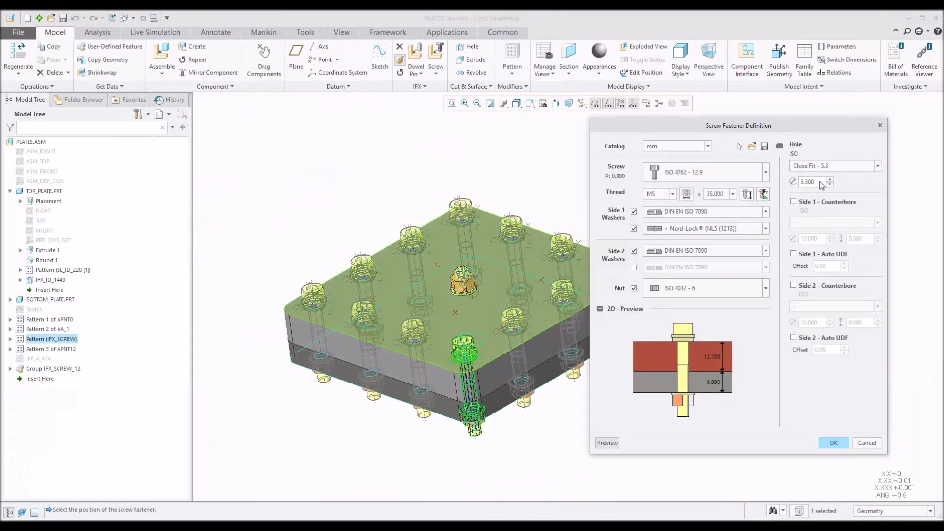
double_click(814, 182)
click(866, 443)
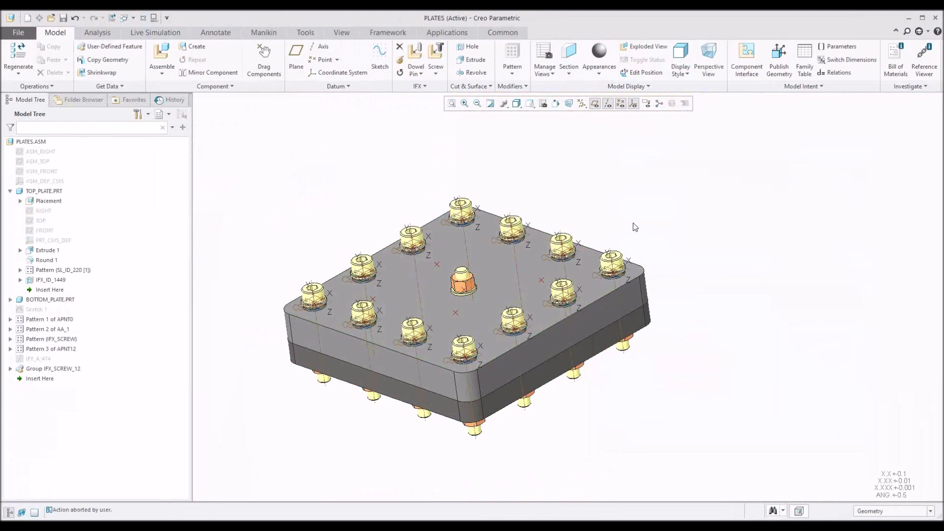
Delete the patterned screw fasteners and the single central fastener from the PLATES assembly with the Intelligent Fastener delete command.
click(303, 34)
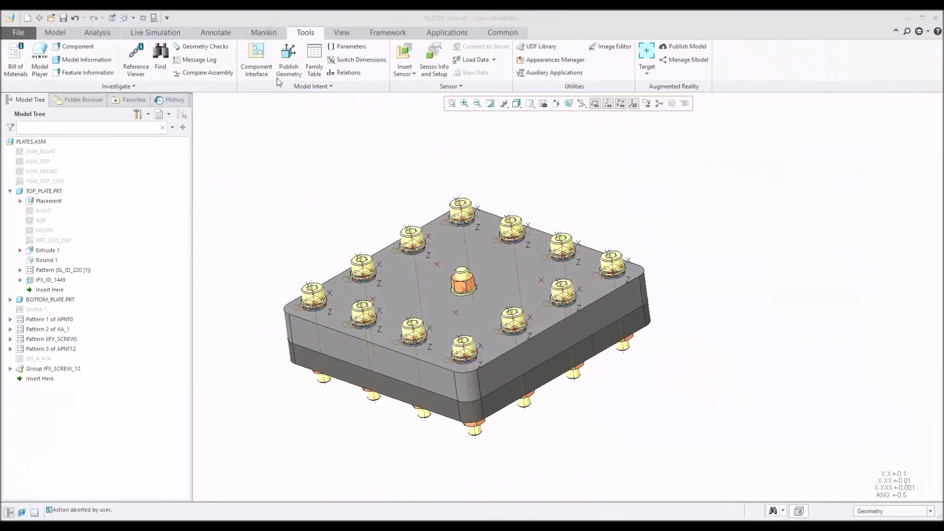
click(51, 36)
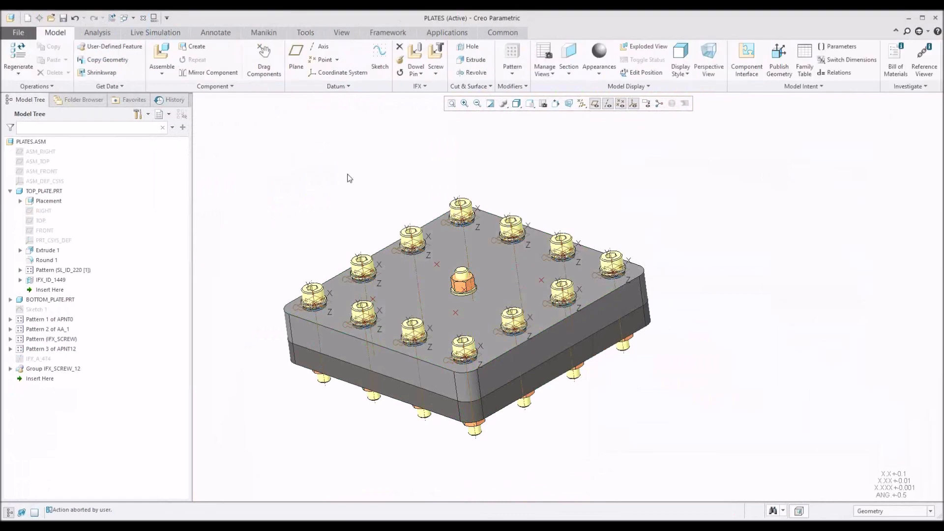
click(400, 50)
click(313, 293)
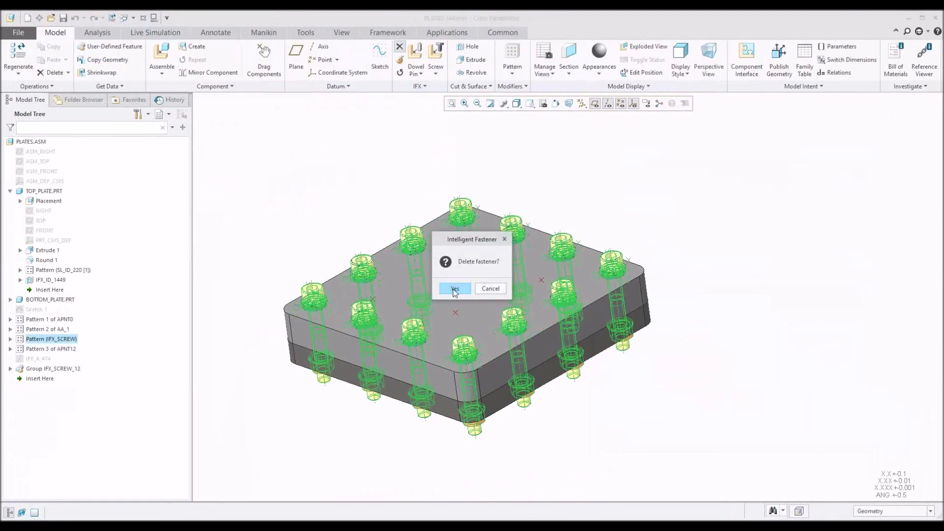
click(454, 289)
click(462, 295)
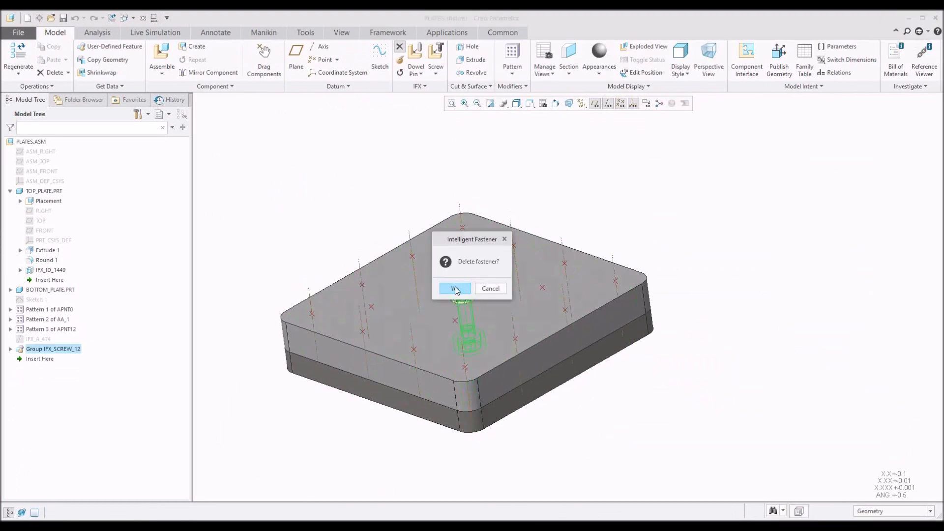
click(454, 287)
middle_drag(454, 287, 425, 174)
middle_drag(422, 256, 452, 318)
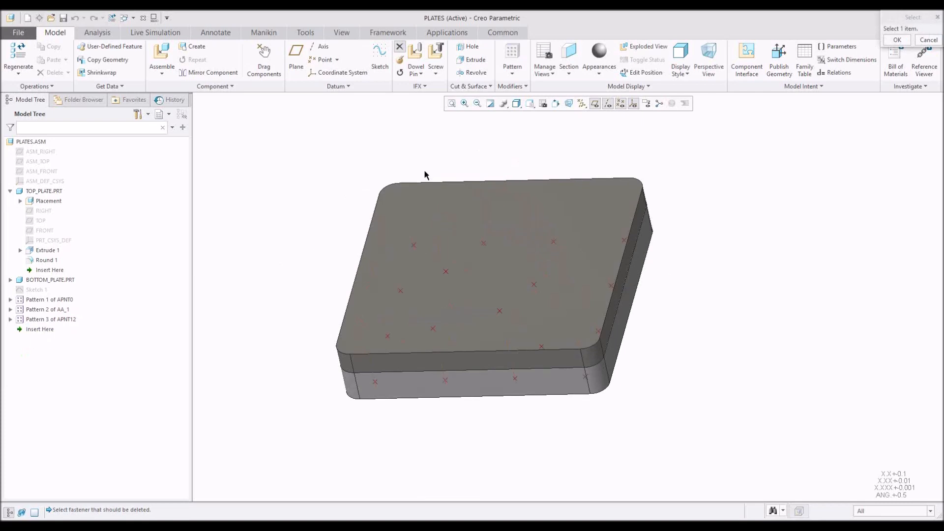
shift+middle_drag(419, 358, 389, 357)
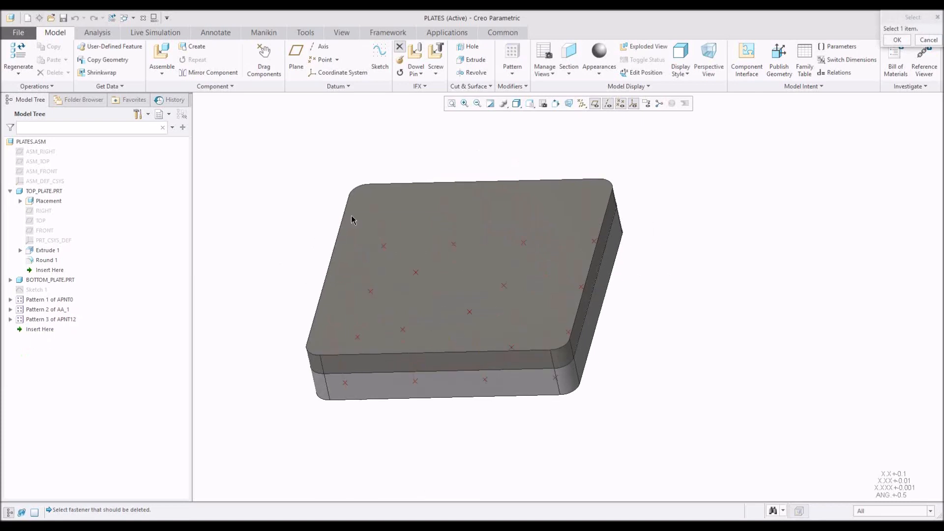
Switch to the 0956_FUEL_PICKUP assembly window and view the holes along the yellow flange.
click(133, 18)
click(155, 41)
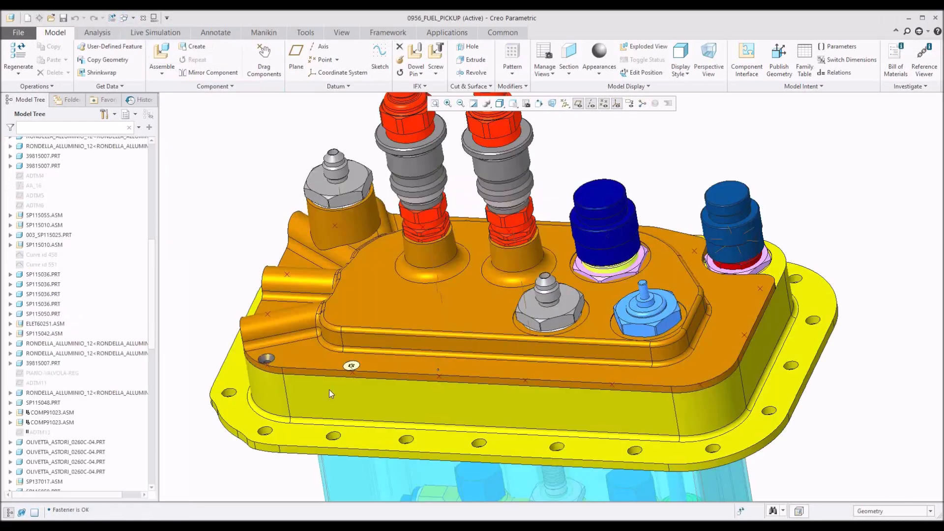
scroll(327, 326, up, 5)
scroll(326, 325, up, 4)
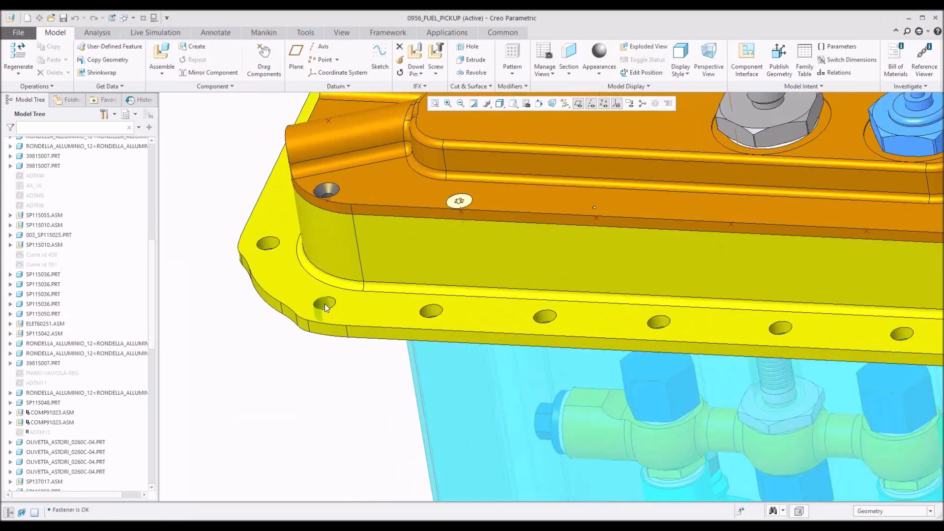
scroll(324, 306, down, 6)
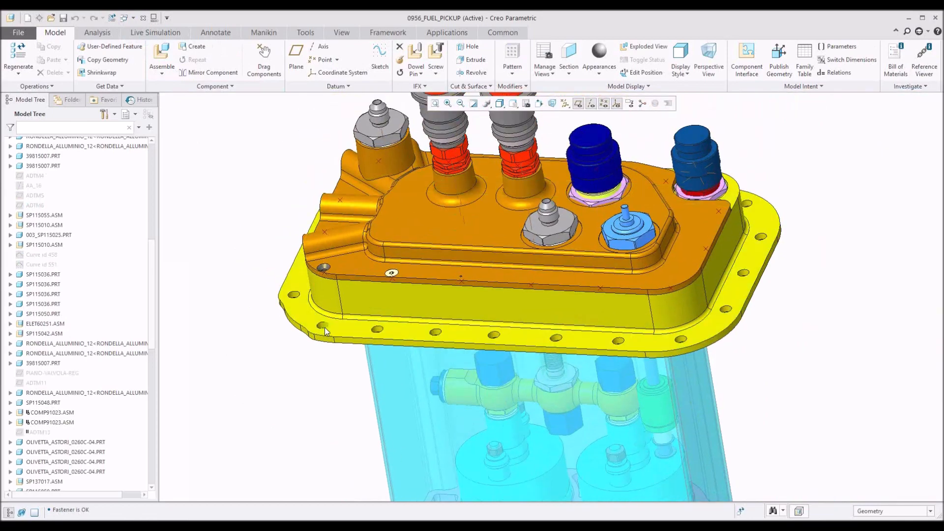
Locate the flange part 003_SP115025 in the model tree and look through its feature list down to the last feature.
click(325, 327)
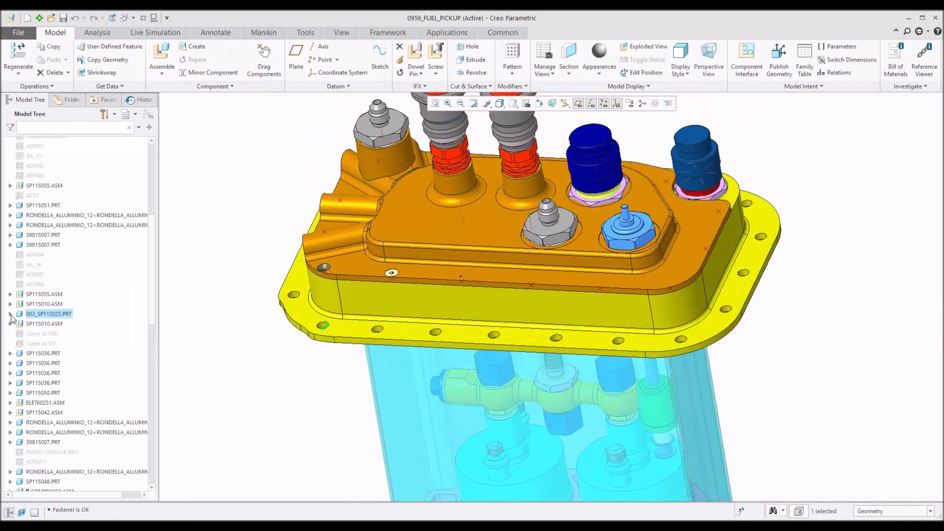
scroll(64, 361, down, 7)
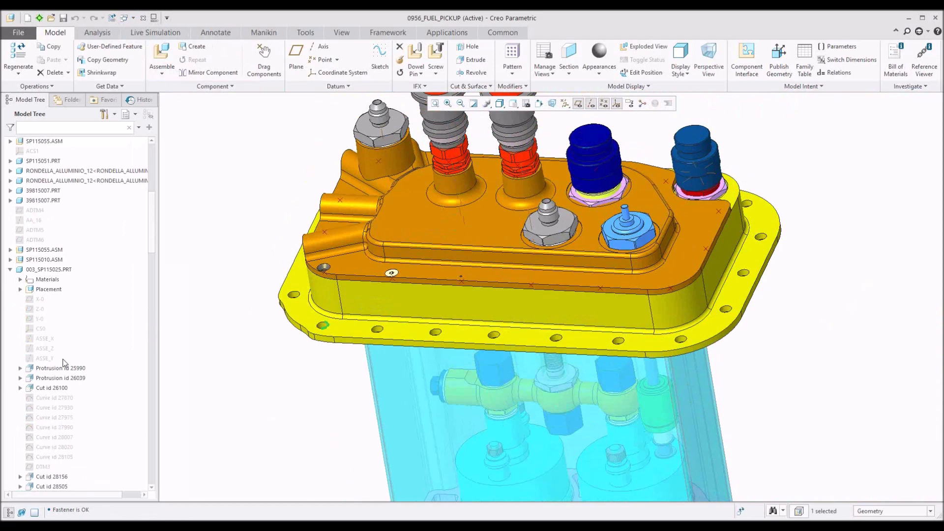
scroll(64, 362, down, 12)
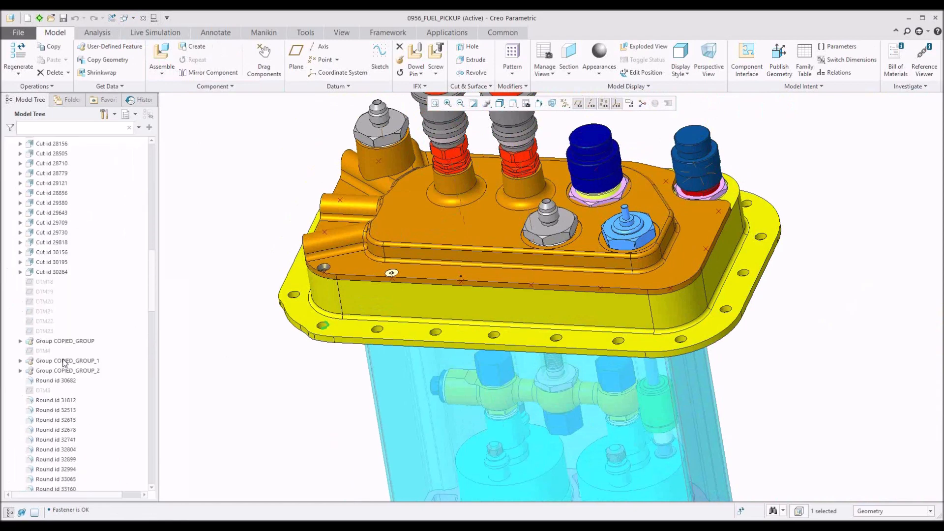
scroll(64, 363, down, 8)
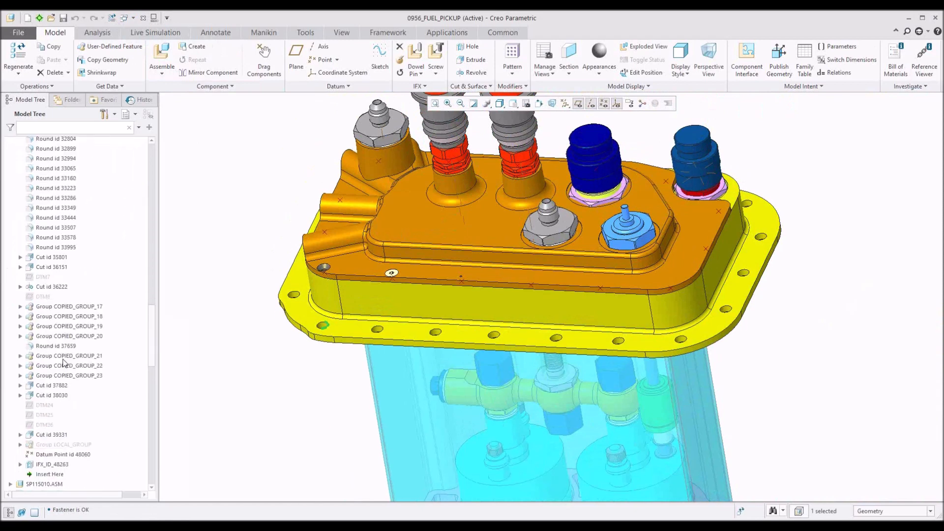
click(248, 385)
Start a screw fastener at the yellow flange's front corner hole, with the flange's upper face for the head and lower face for the nut.
shift+middle_drag(377, 306, 360, 349)
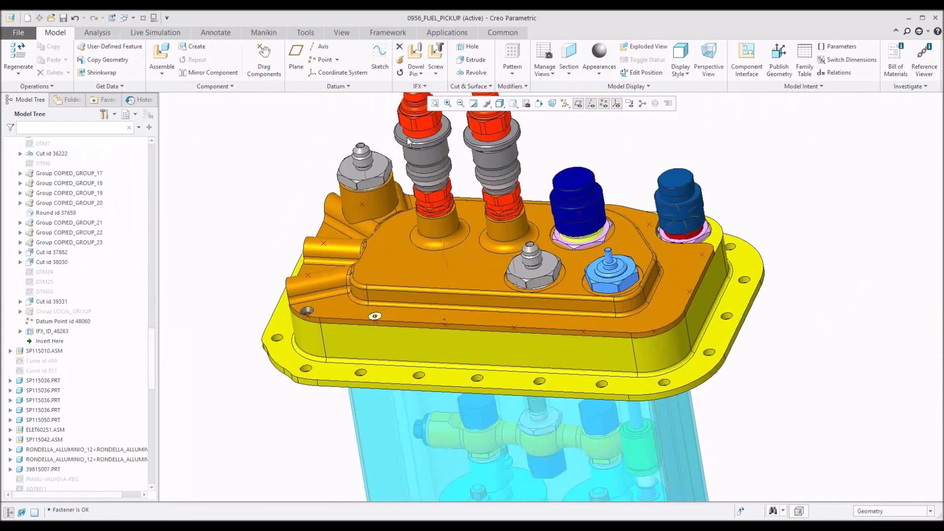
click(439, 57)
scroll(317, 355, up, 3)
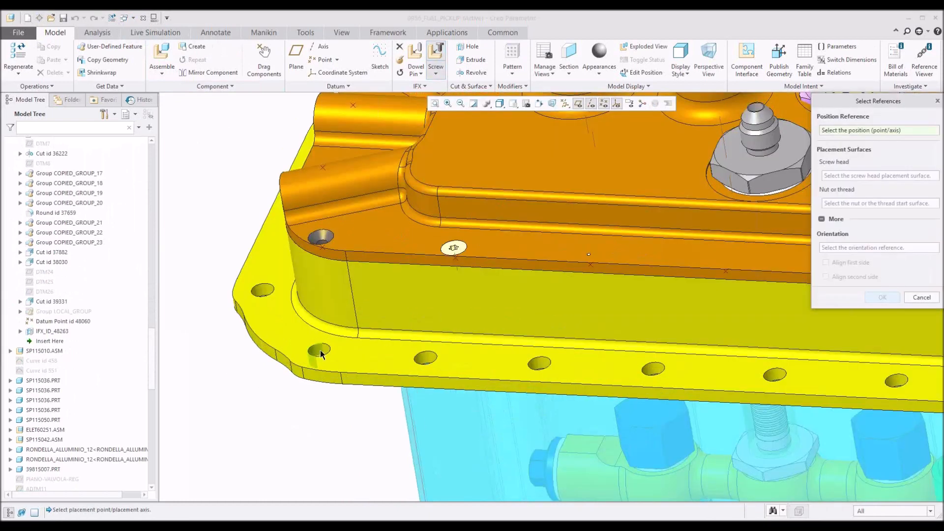
click(320, 350)
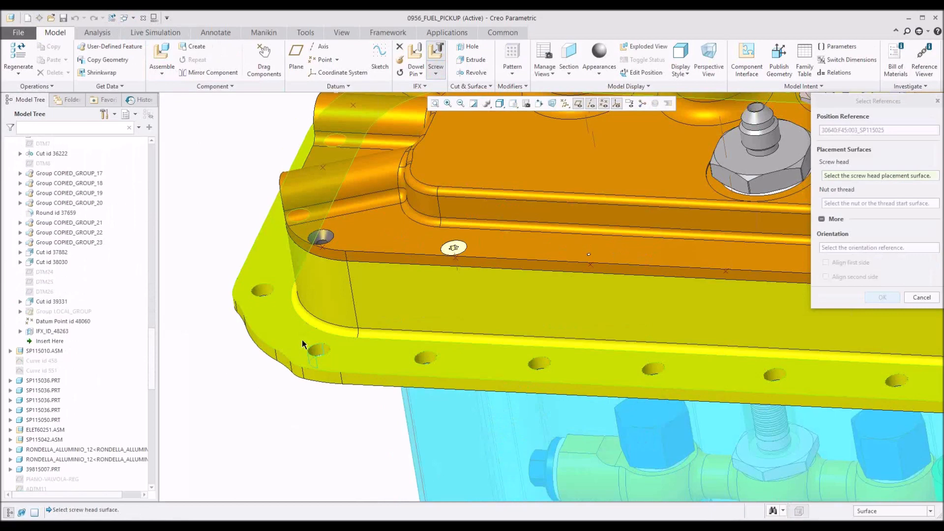
click(303, 344)
middle_drag(303, 344, 316, 320)
click(303, 371)
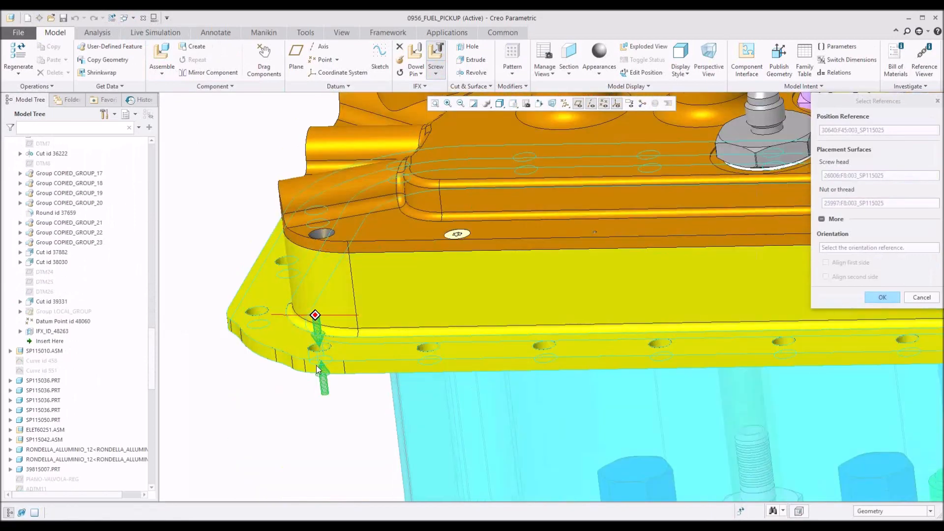
click(873, 300)
Set the screw fastener's thread to M4 and its length to 16 mm, and check its preview on the flange.
click(669, 196)
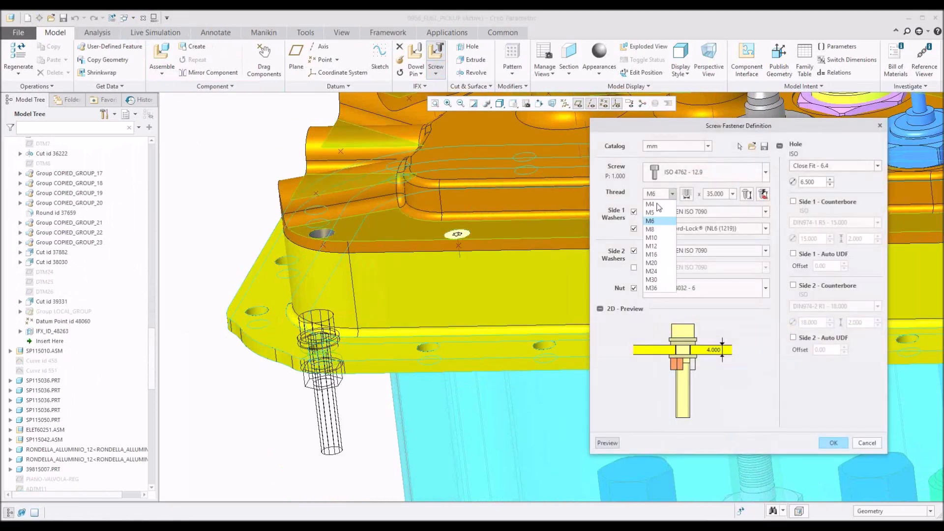
click(658, 205)
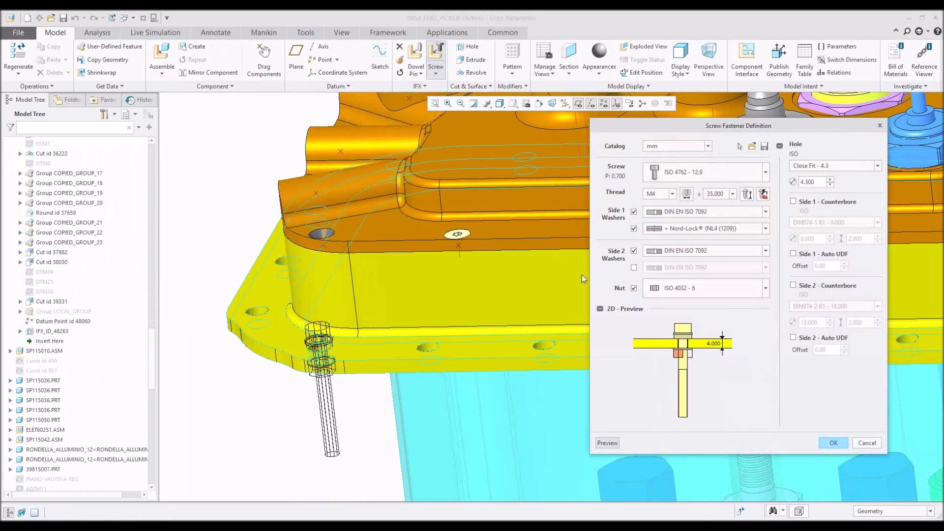
scroll(313, 388, down, 3)
click(733, 194)
click(718, 248)
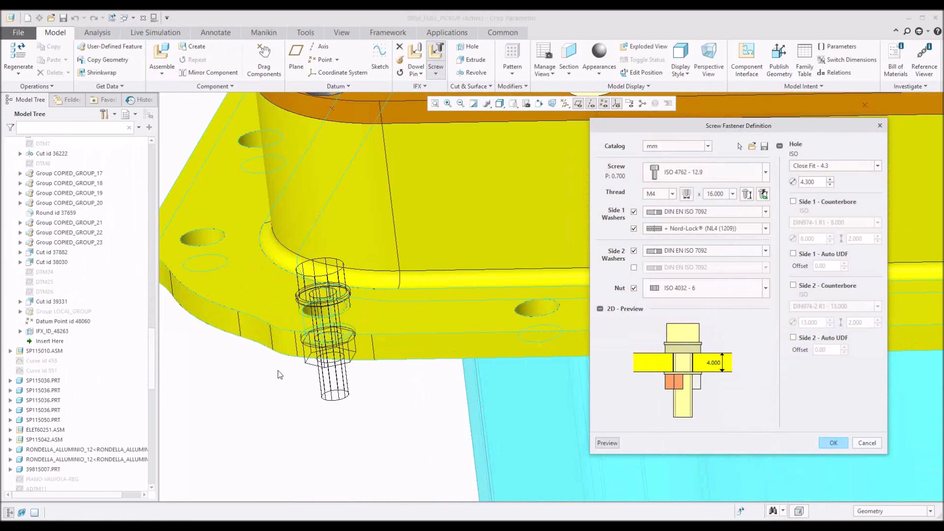
scroll(281, 367, up, 5)
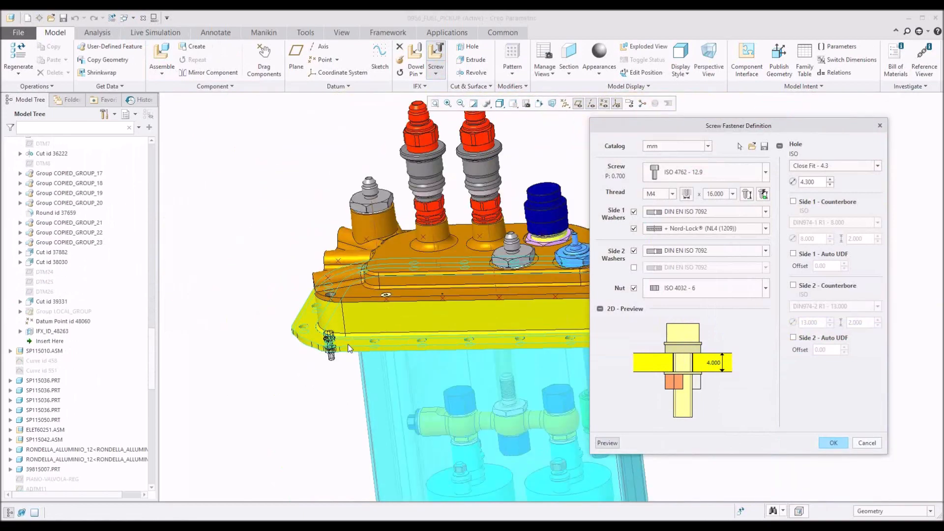
middle_drag(274, 323, 271, 317)
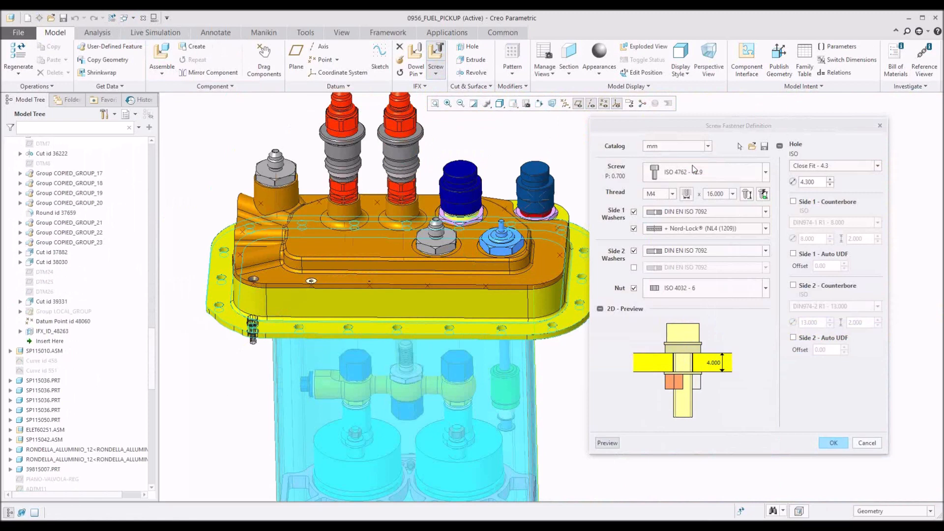
Confirm the M4 screw fastener, assemble it on all instances of the flange's hole pattern, and view the placed screws.
click(830, 440)
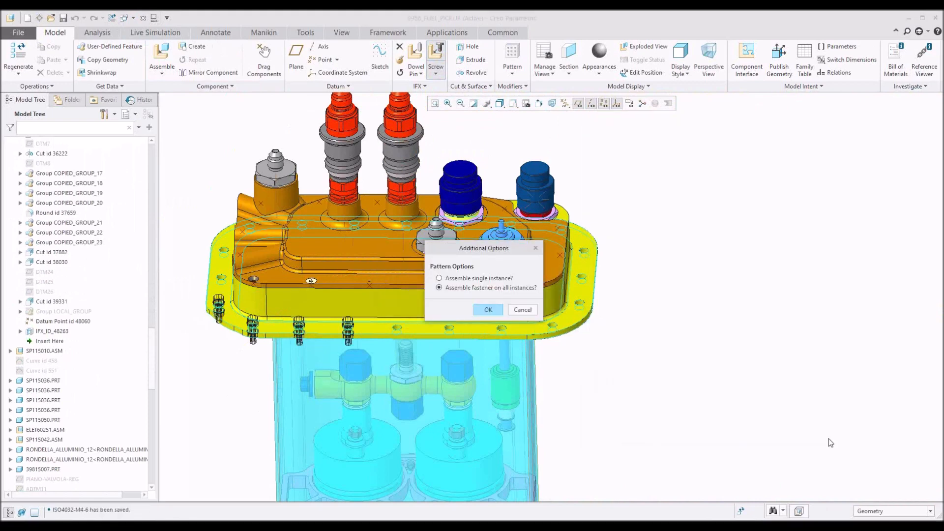
click(494, 311)
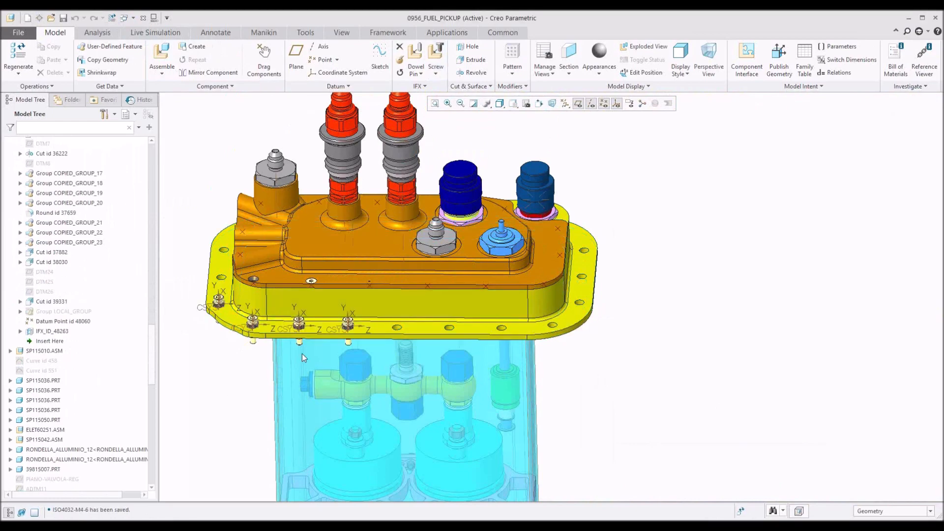
middle_drag(302, 353, 220, 322)
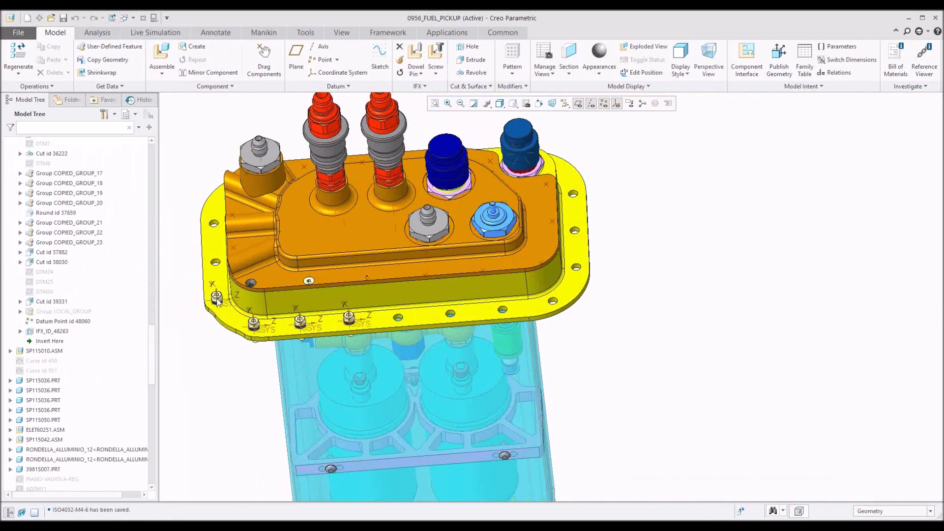
scroll(217, 298, up, 4)
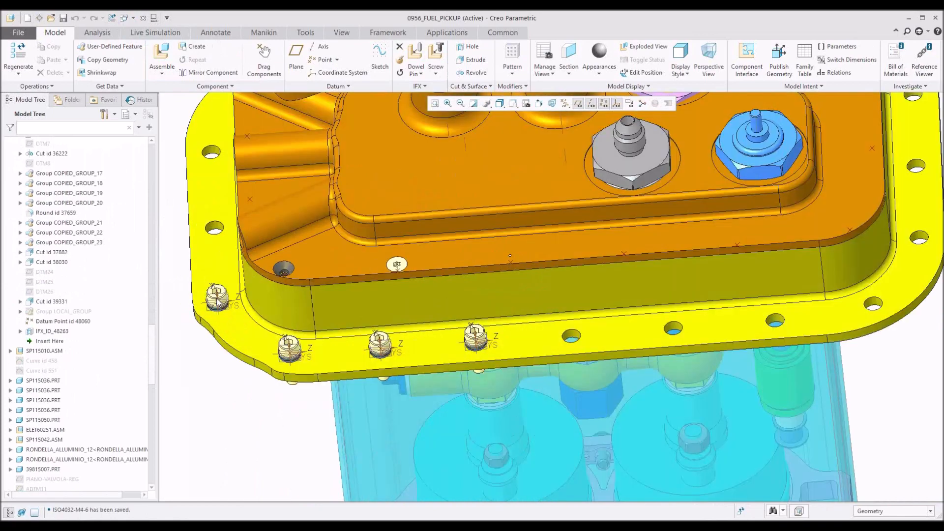
scroll(217, 302, down, 4)
middle_drag(217, 302, 319, 310)
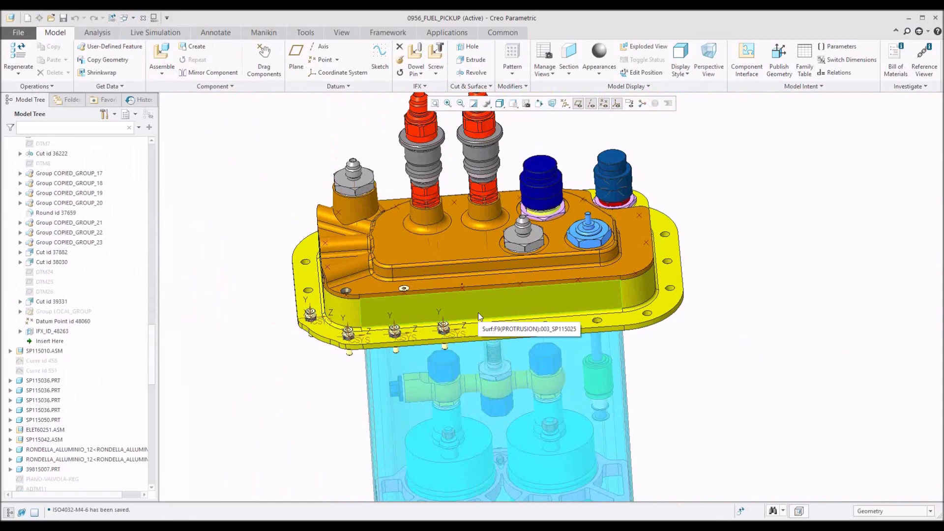
middle_drag(473, 314, 466, 327)
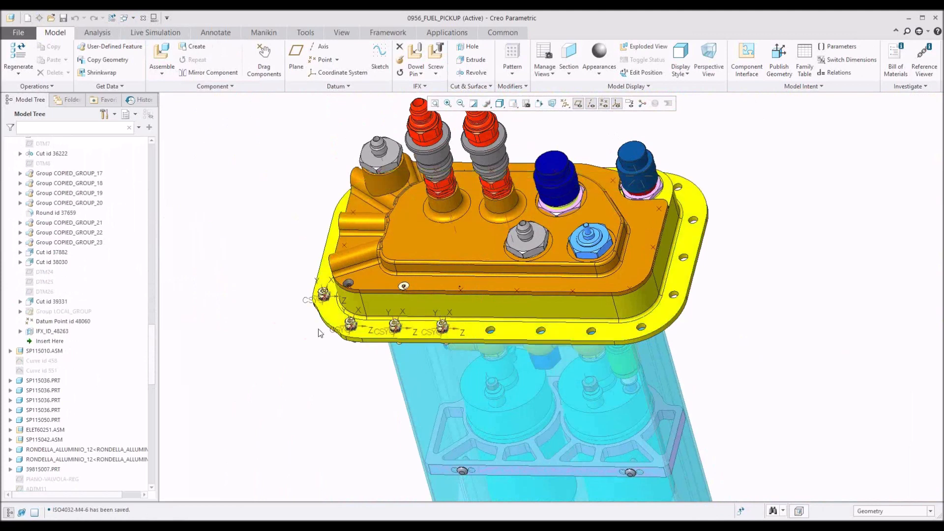
Open the yellow flange part 003_SP115025 in its own window and show the Flexible Modeling tools.
scroll(333, 317, up, 3)
click(333, 317)
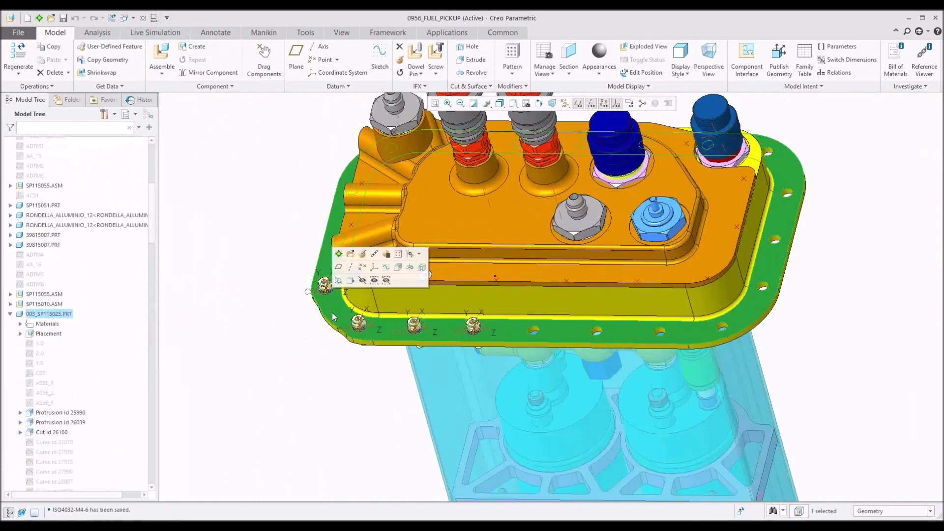
click(350, 254)
click(341, 32)
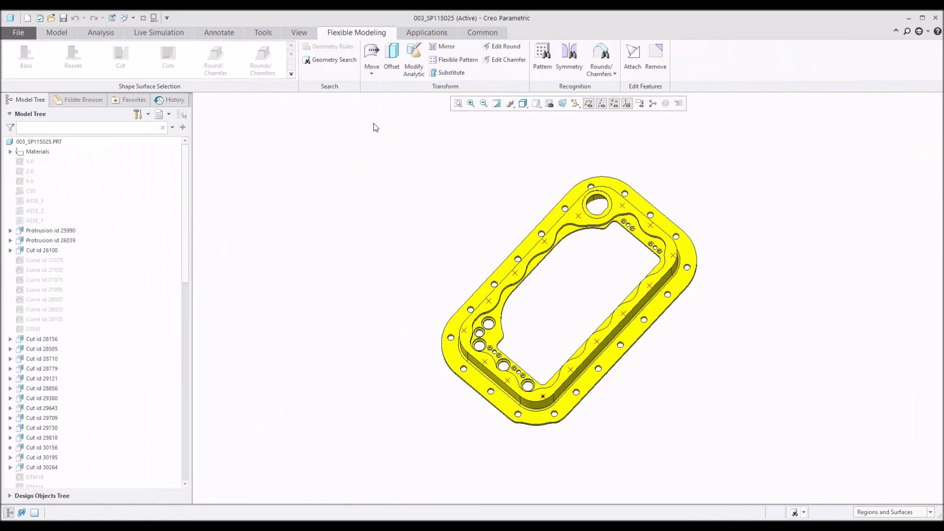
click(453, 60)
scroll(480, 402, up, 5)
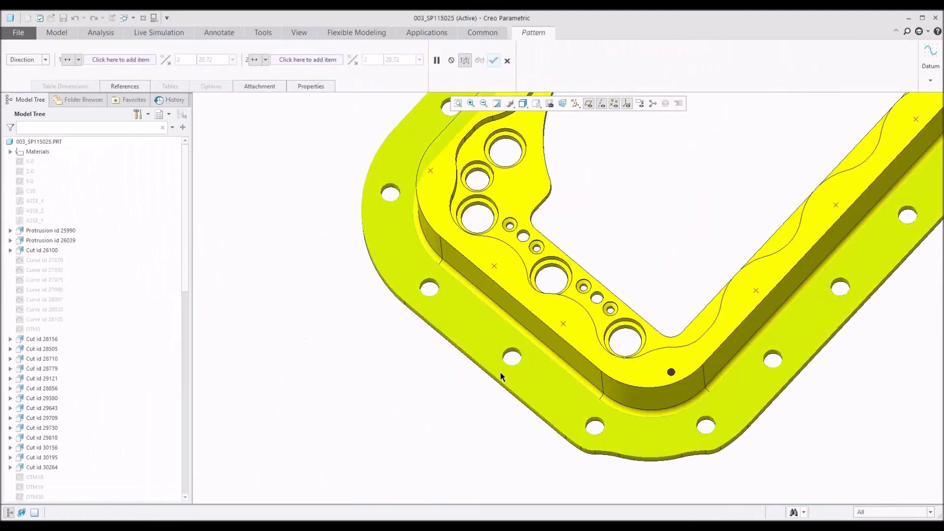
scroll(500, 374, up, 5)
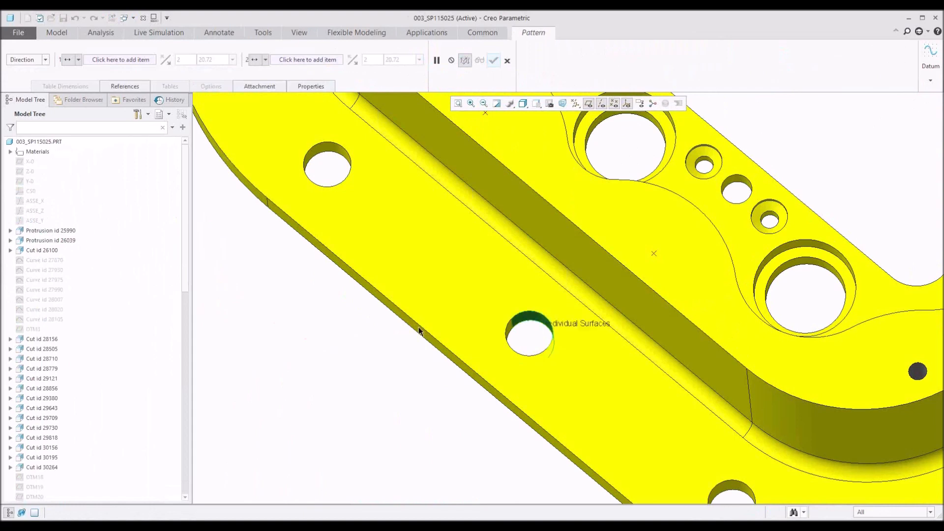
scroll(417, 332, down, 8)
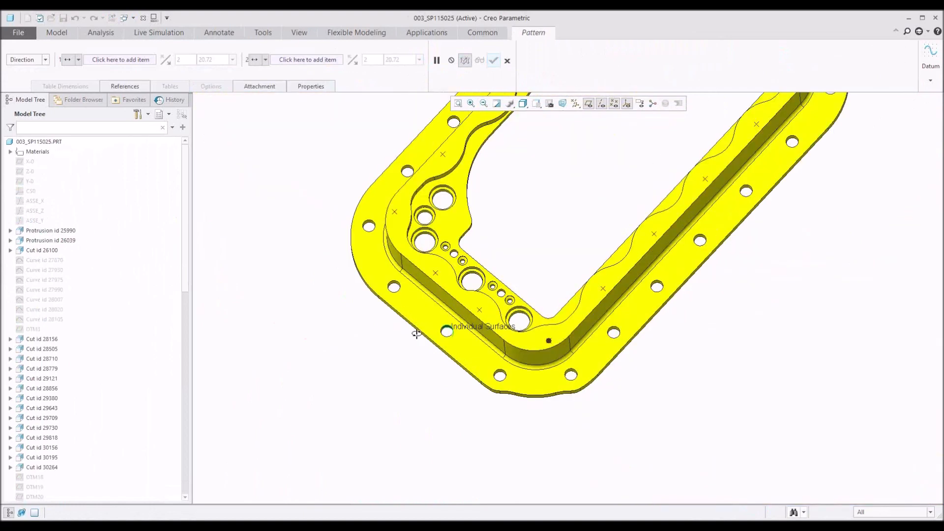
scroll(416, 334, down, 3)
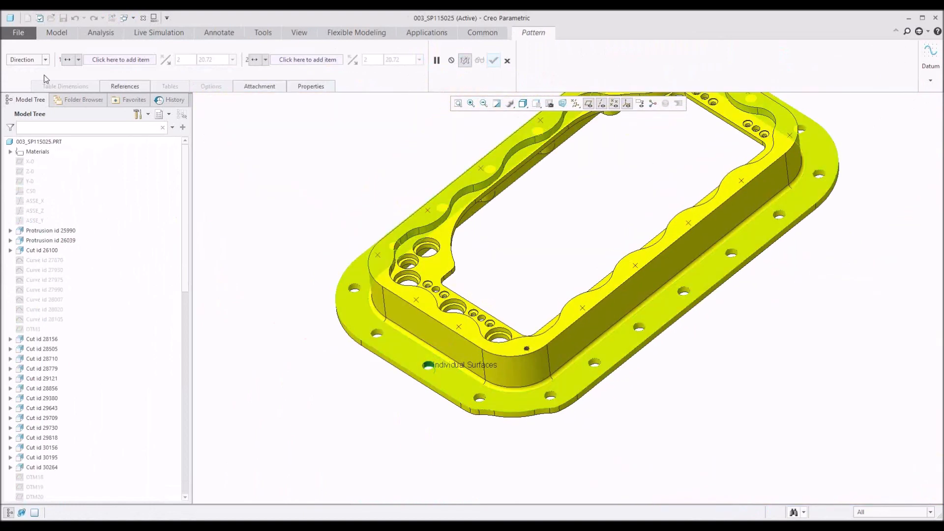
click(46, 60)
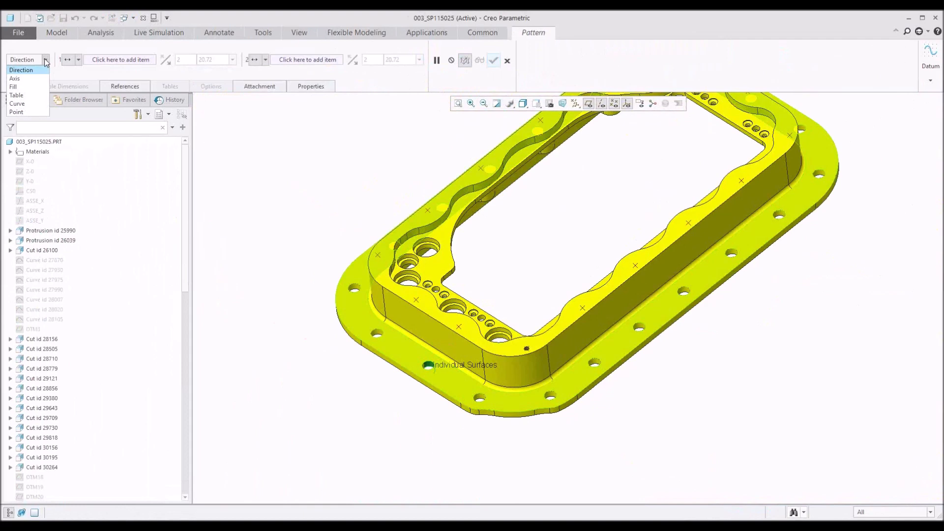
click(46, 60)
click(47, 60)
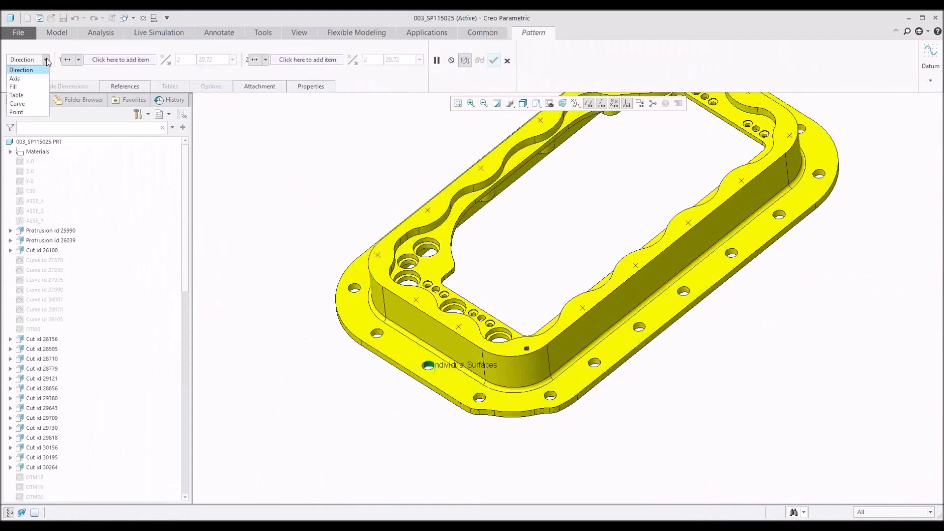
click(18, 78)
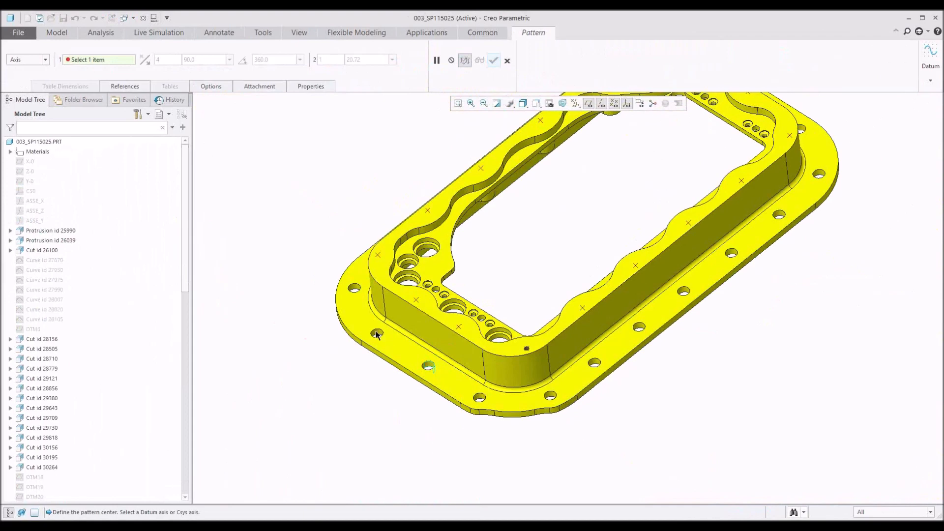
click(507, 60)
click(466, 284)
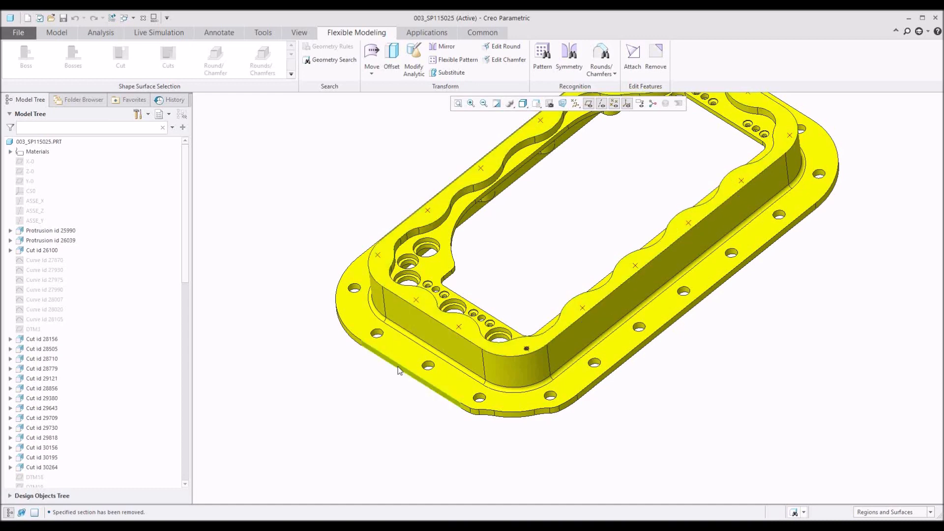
scroll(398, 366, up, 3)
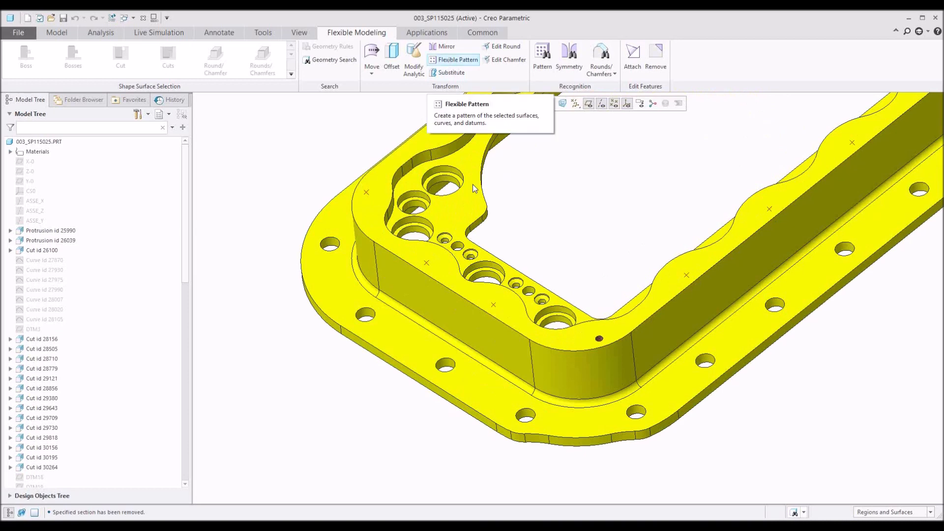
scroll(473, 184, up, 3)
shift+middle_drag(527, 217, 484, 274)
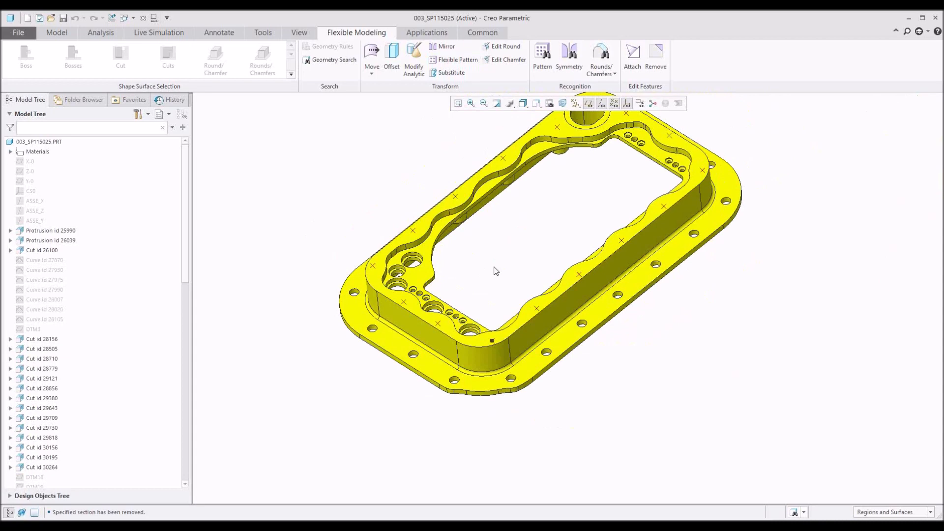
shift+middle_drag(501, 262, 501, 262)
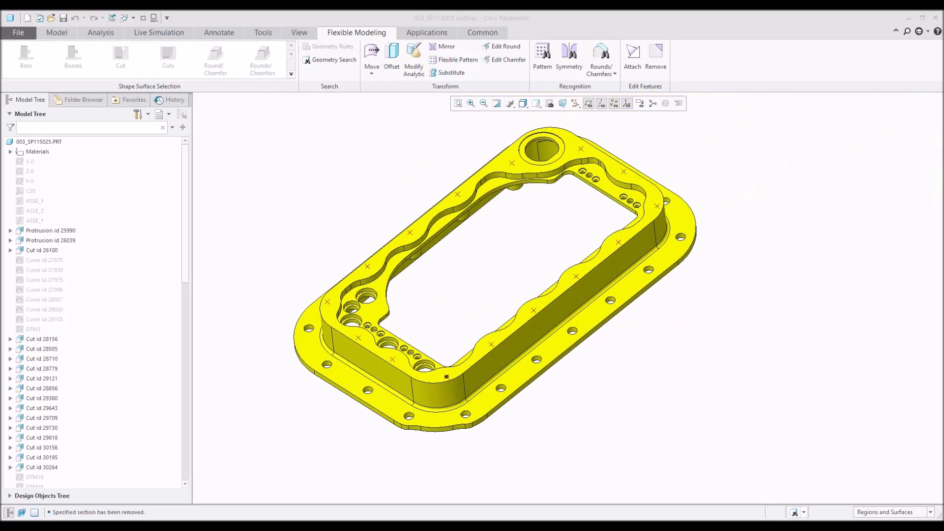
Switch back to the 0956_FUEL_PICKUP assembly window and view the screws along the flange's front edge up close.
click(133, 19)
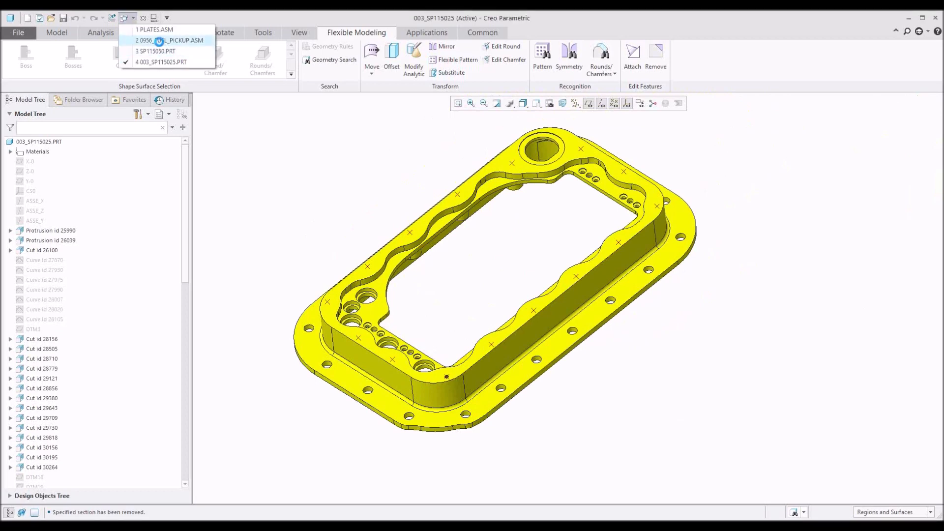
click(159, 41)
middle_drag(452, 275, 412, 273)
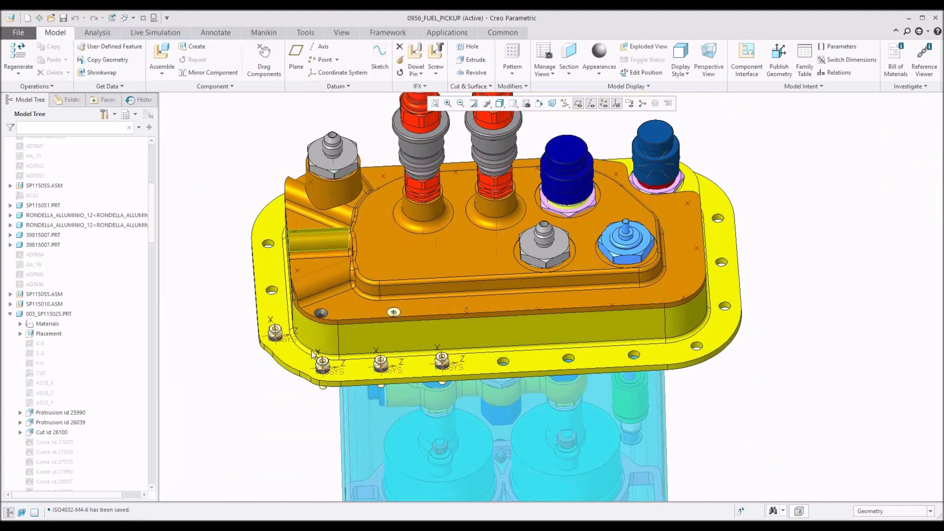
scroll(277, 342, down, 3)
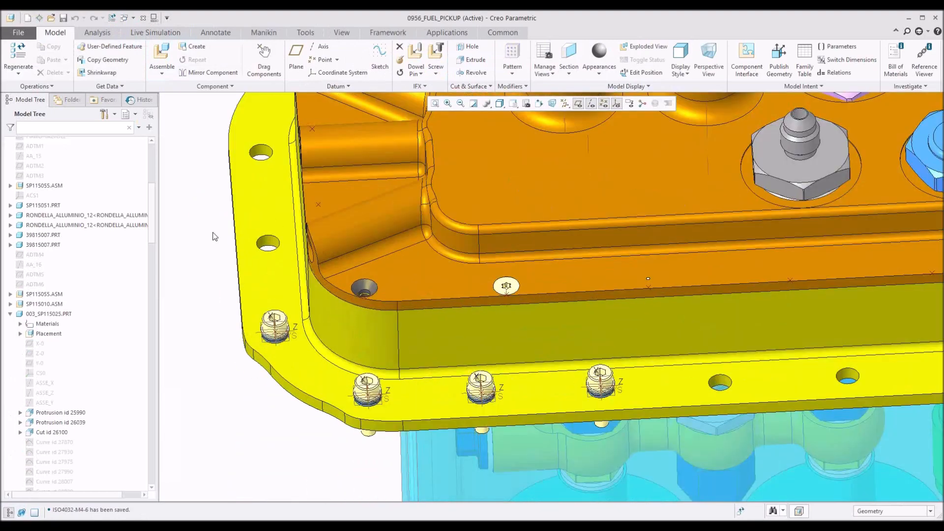
Generate the top-level bill of materials report and compare its fastener entries with the screw groups at the end of the model tree.
click(305, 34)
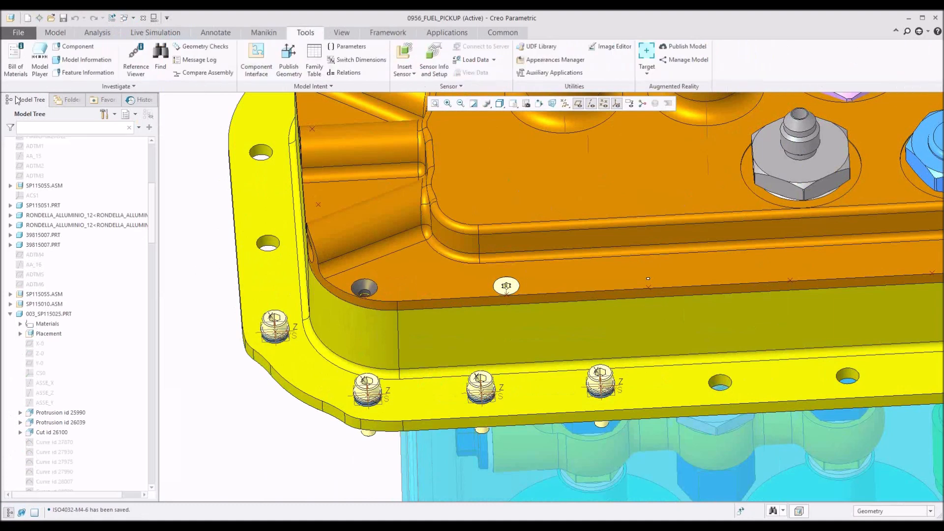
click(15, 58)
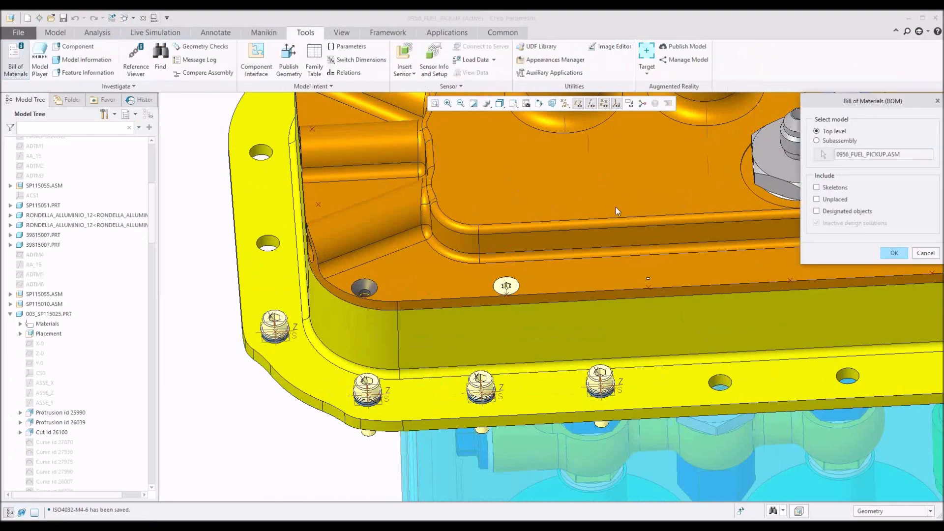
click(893, 253)
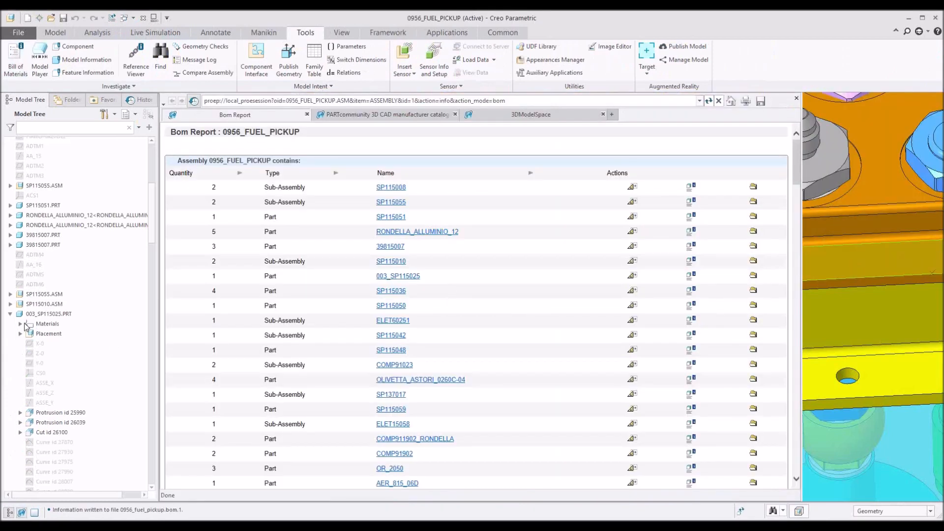
click(10, 315)
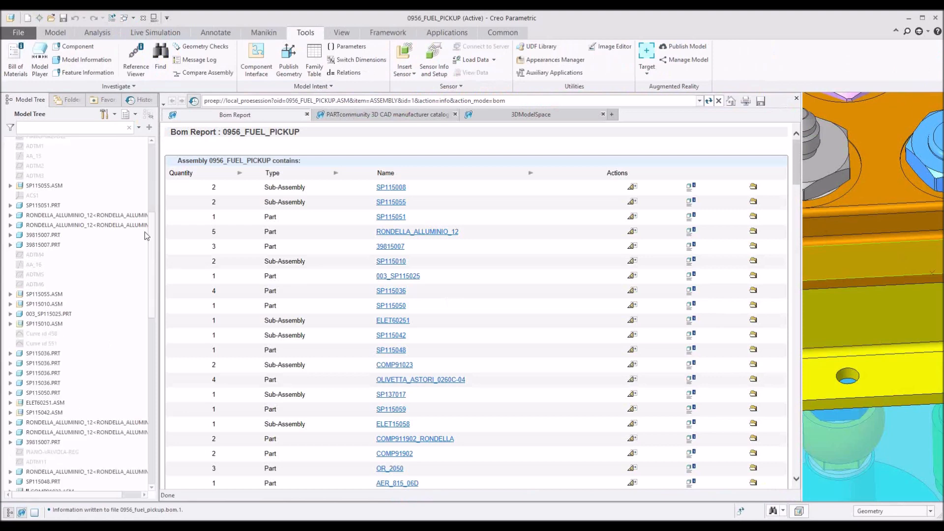
drag(155, 299, 149, 413)
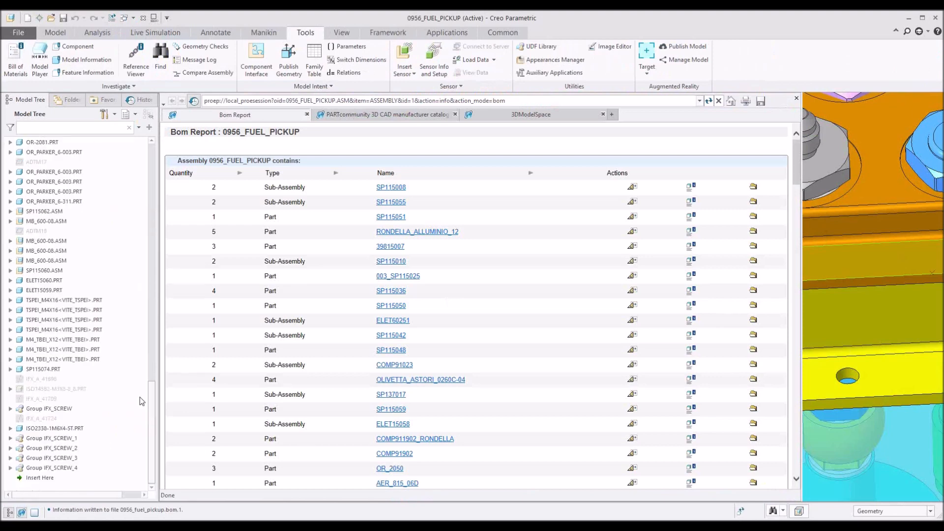
scroll(337, 379, down, 10)
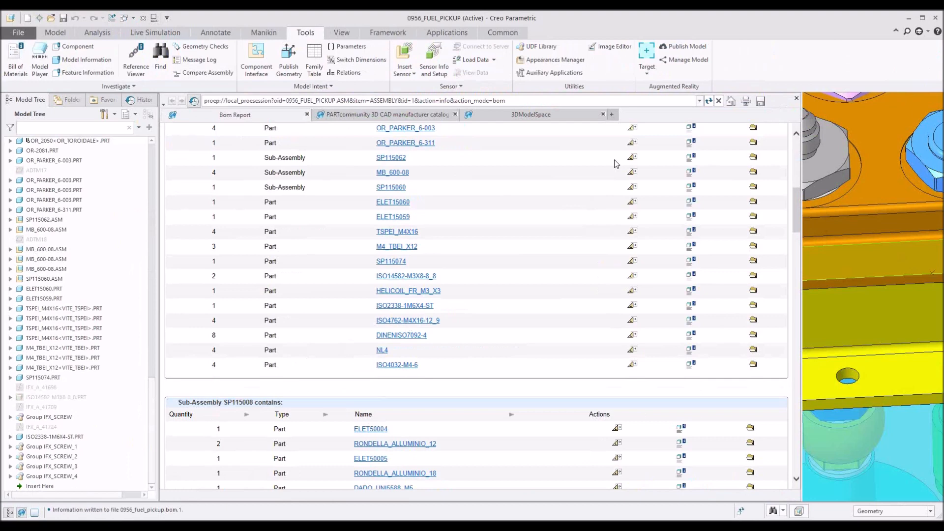
click(796, 99)
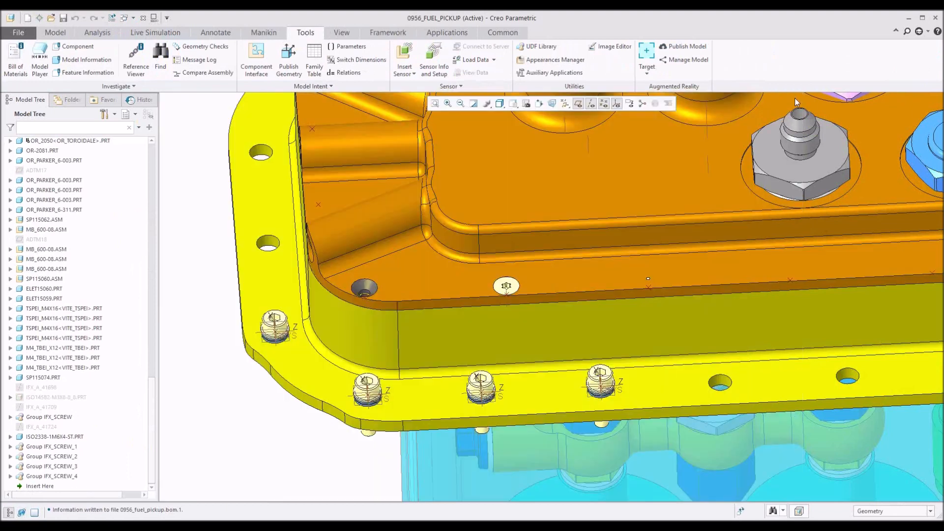
Open the flange's corner screw ISO4762-M4X16-12_9 in its own window and display its model properties.
scroll(312, 322, down, 6)
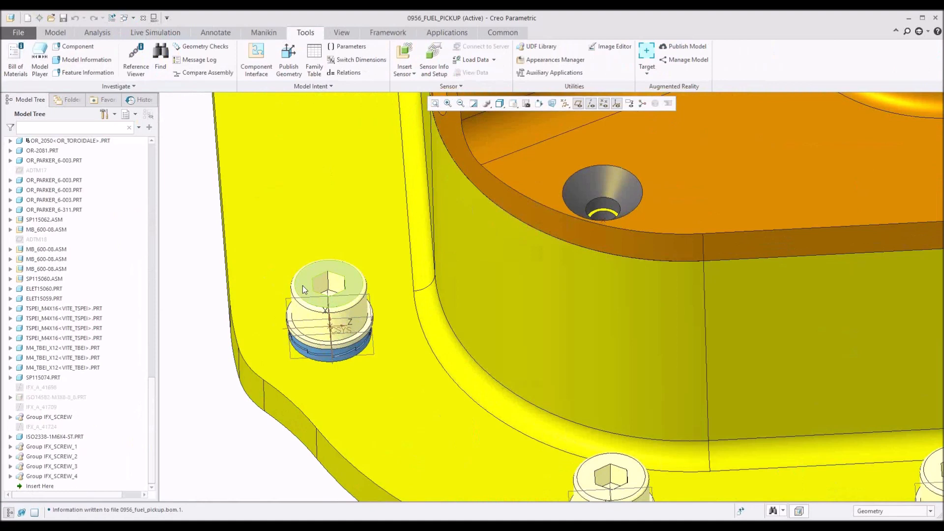
click(303, 286)
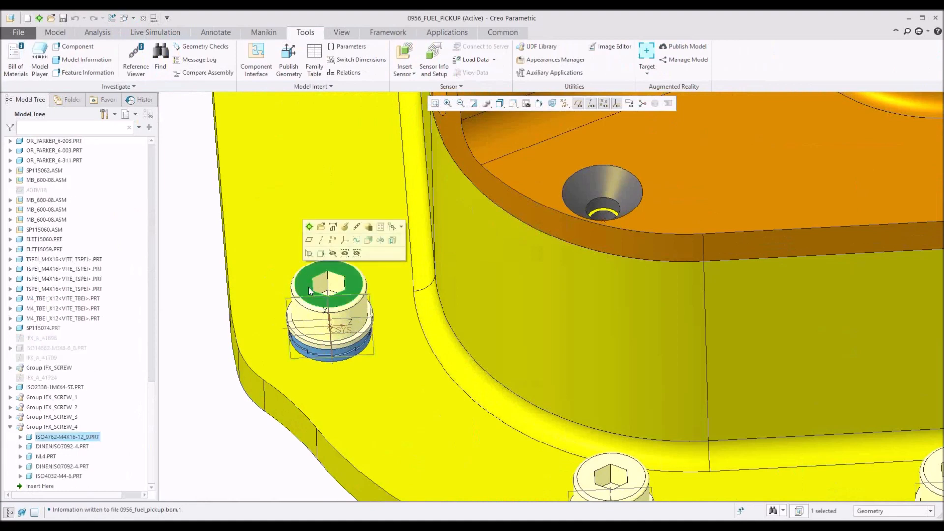
click(321, 227)
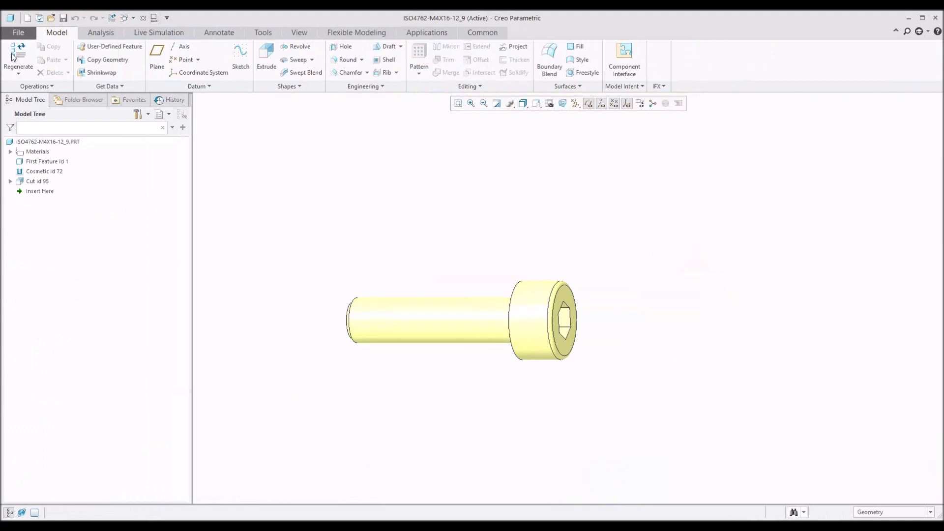
click(17, 34)
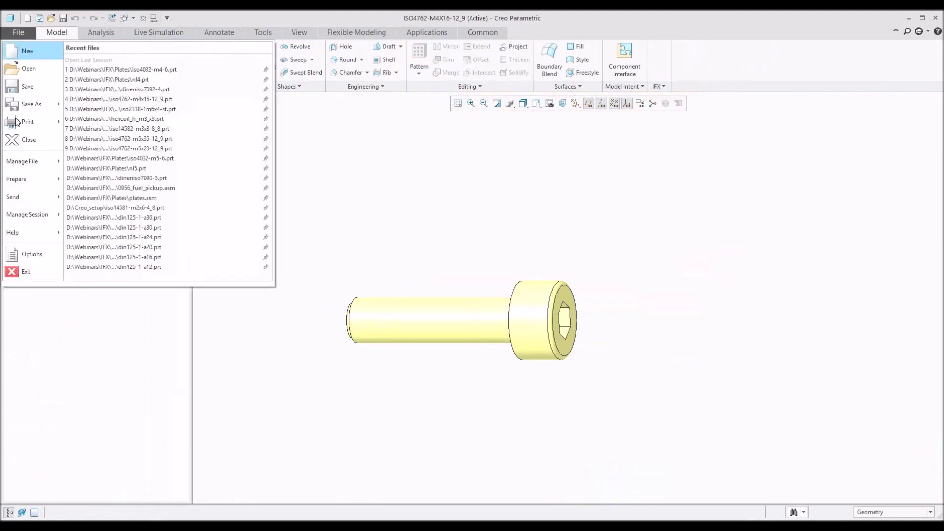
mouse_move(34, 180)
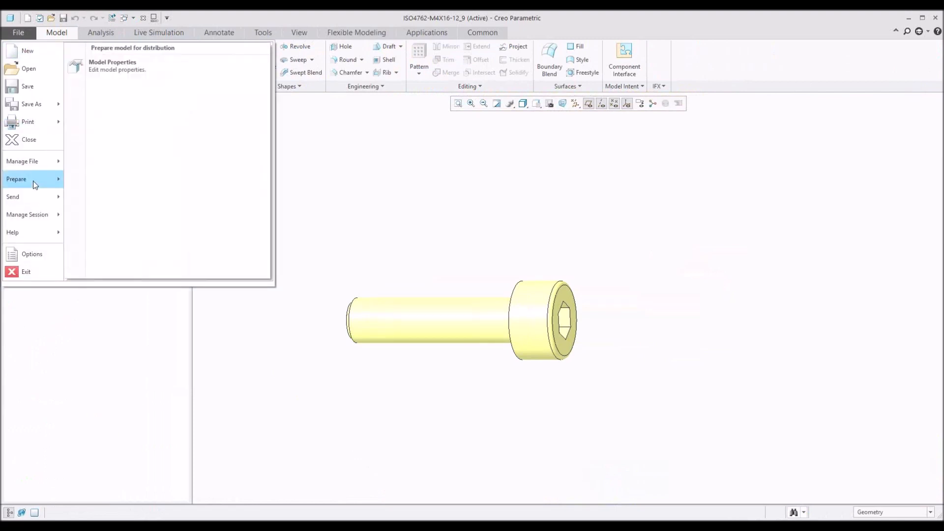
click(106, 73)
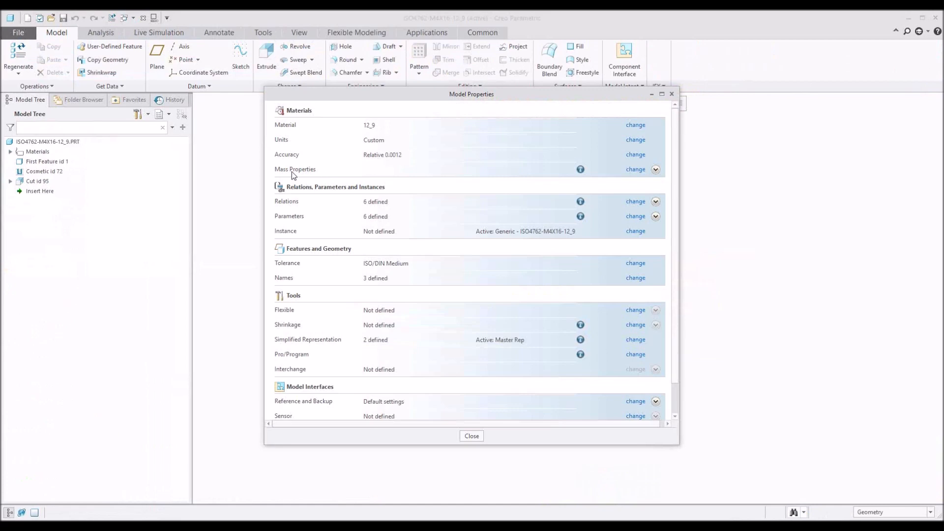
Review the screw's mass properties report, and close the report, the model properties and the screw's window.
click(580, 172)
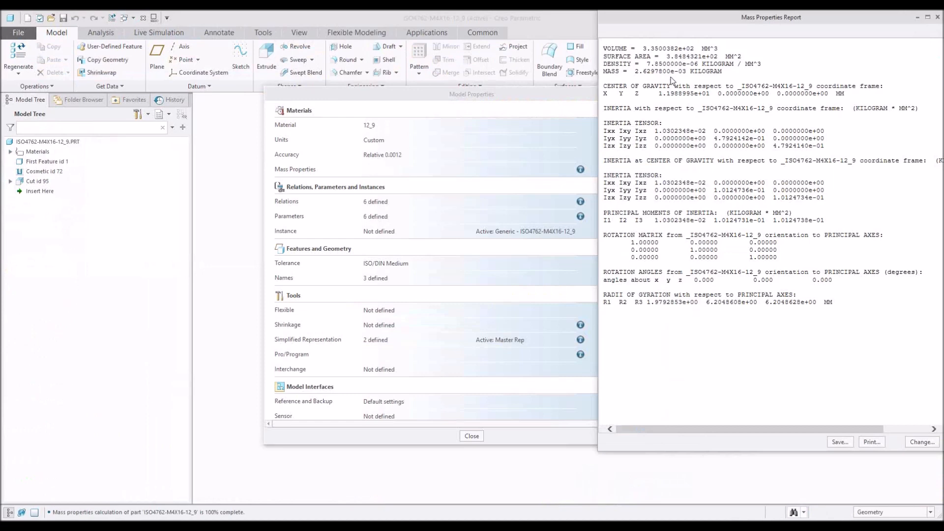
click(937, 17)
click(471, 435)
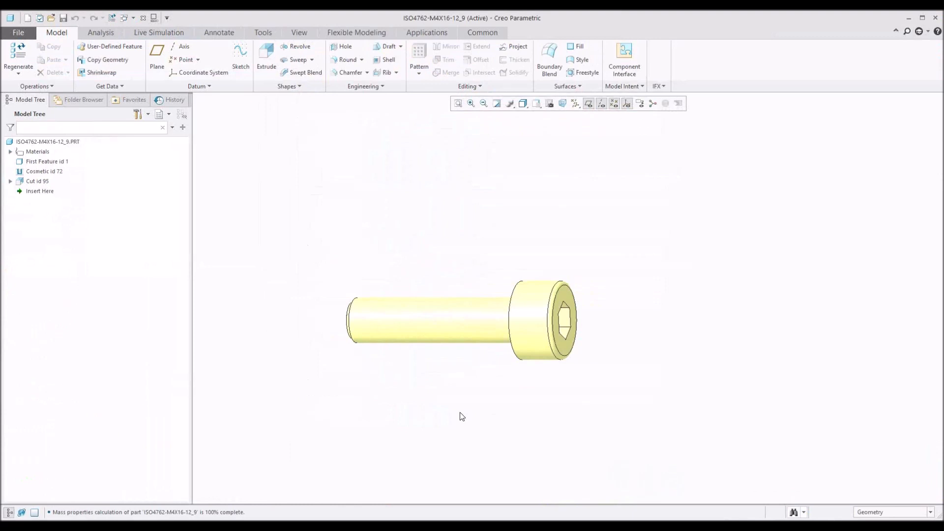
click(141, 18)
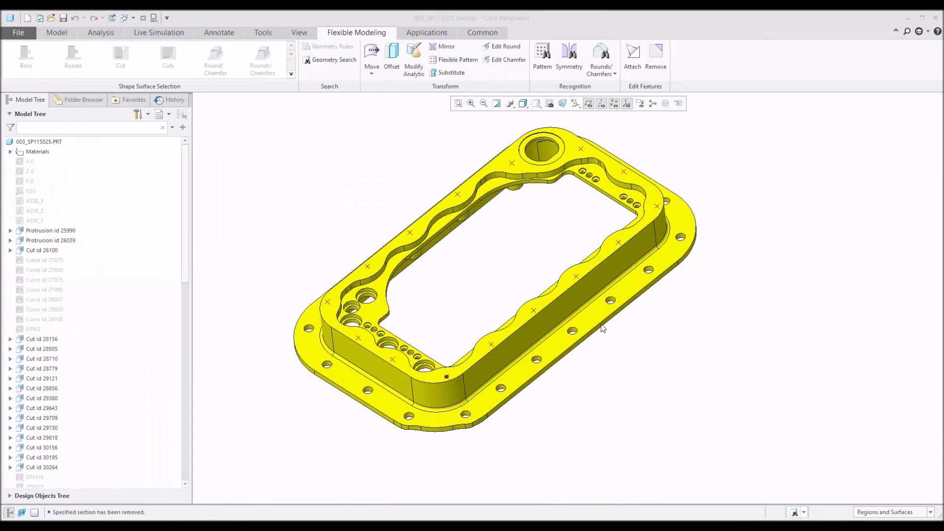
shift+middle_drag(625, 328, 602, 325)
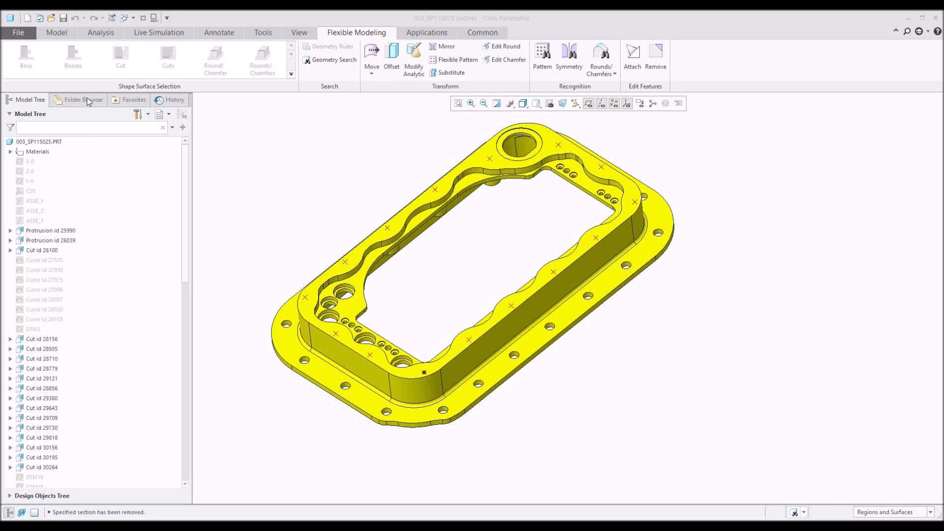
click(263, 33)
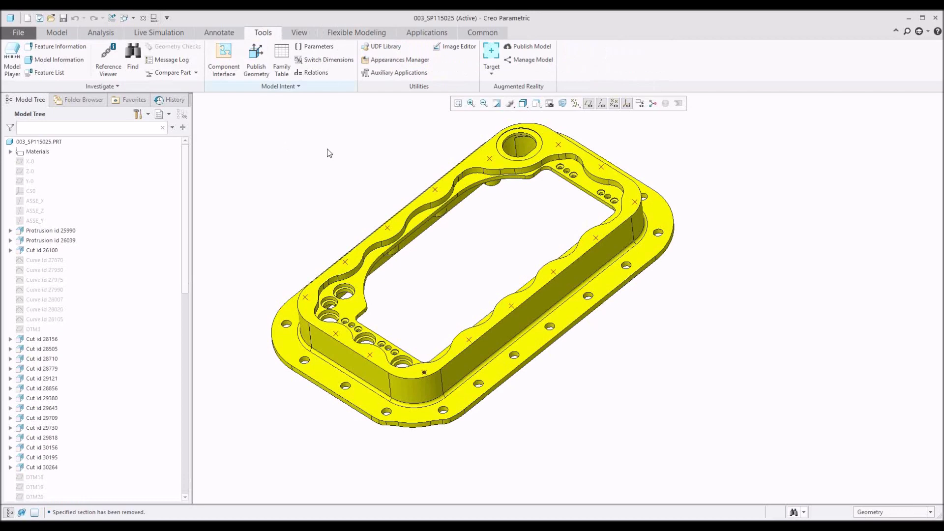
click(57, 34)
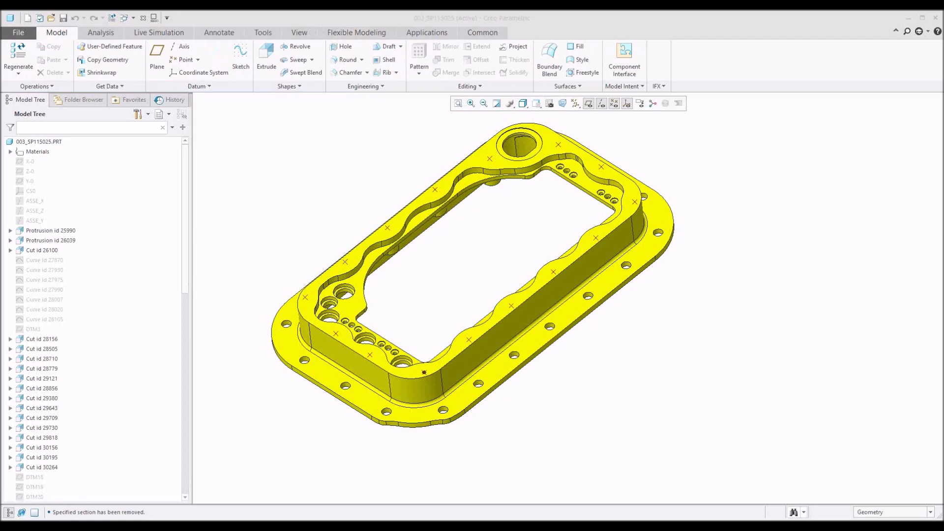
Switch to the IFX.ppt presentation in PowerPoint to show its Contact Information slide.
mouse_move(301, 526)
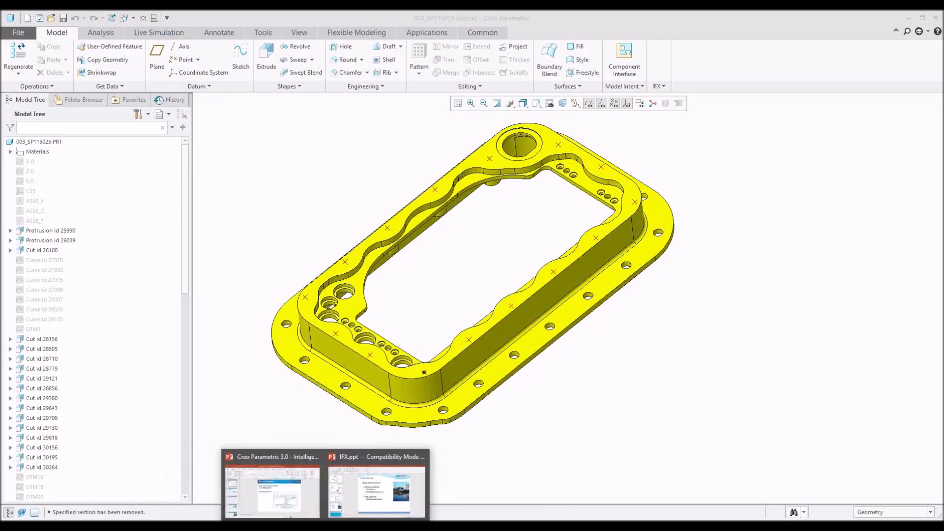
click(349, 506)
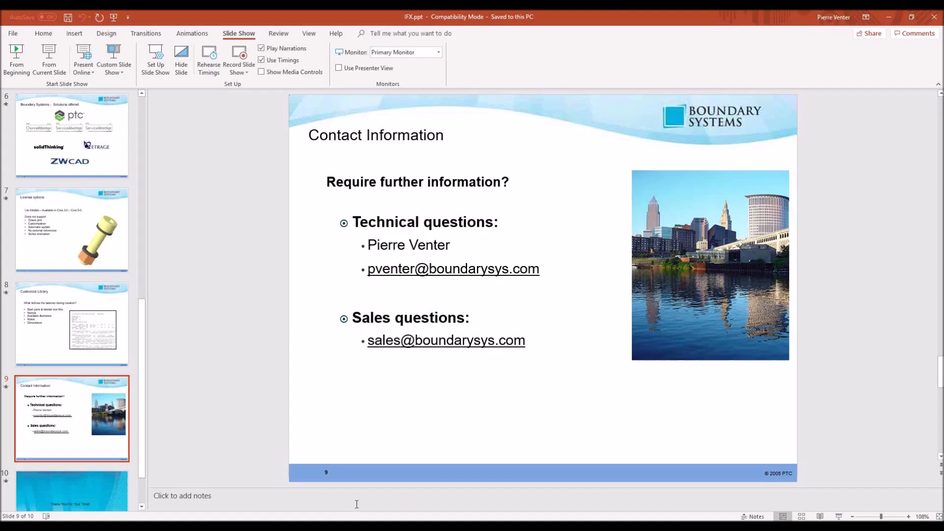